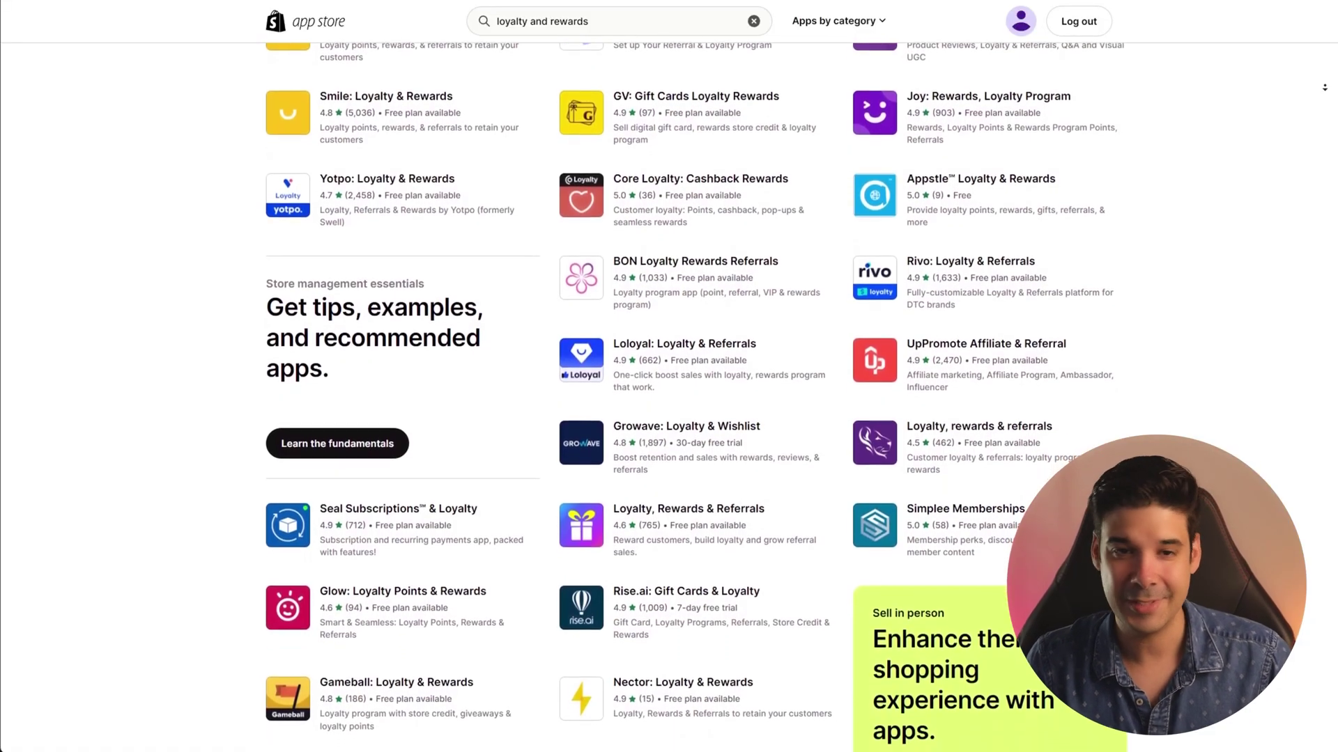
Scroll down the Appstle Loyalty & Rewards App Store listing
scroll(668, 390, "down", 1)
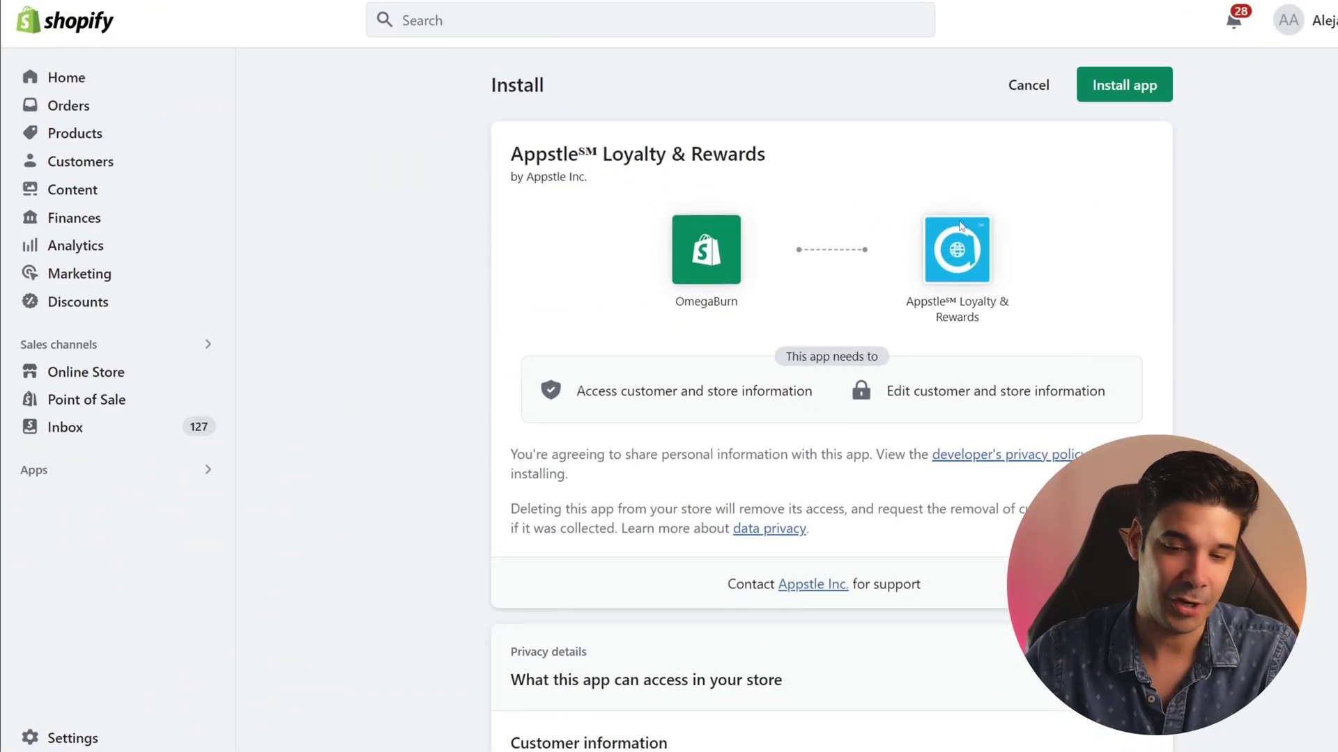
Approve the Appstle install, switch on the Appstle Loyalty app embed, and save the live theme
left_click(1118, 99)
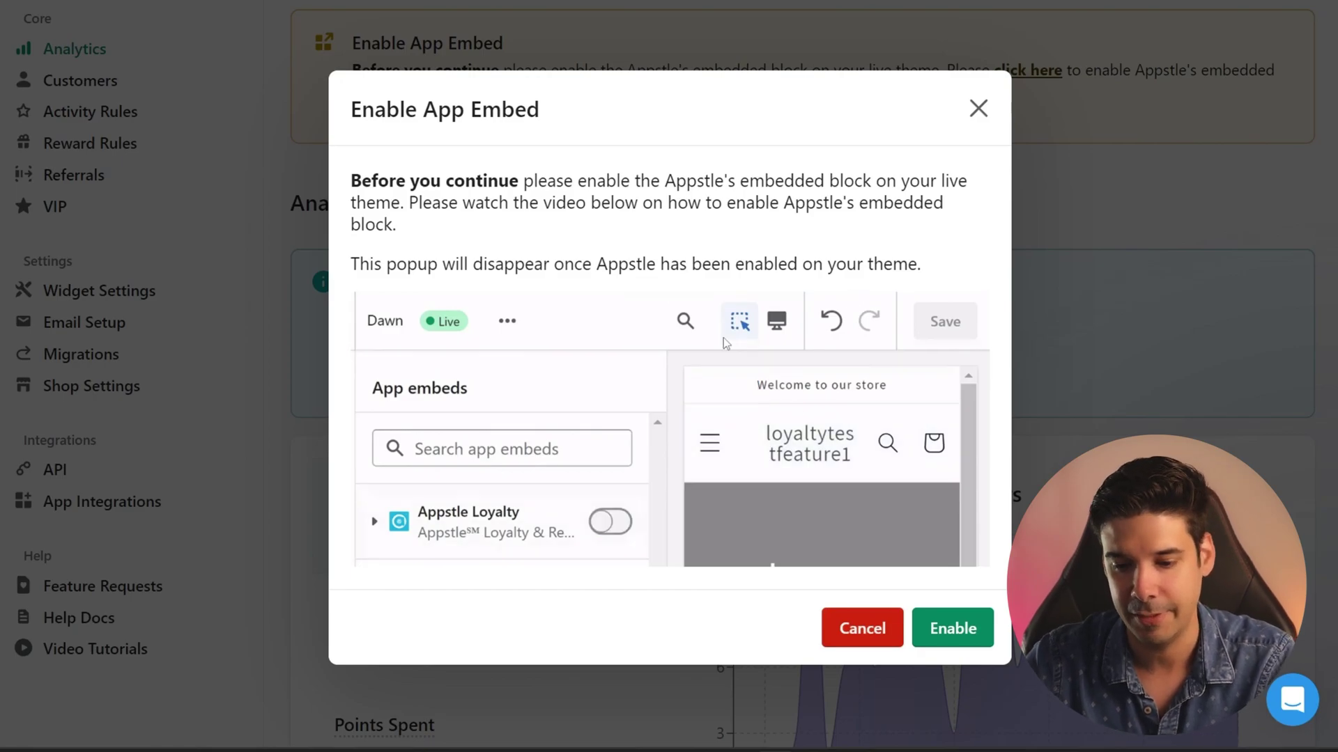
left_click(951, 628)
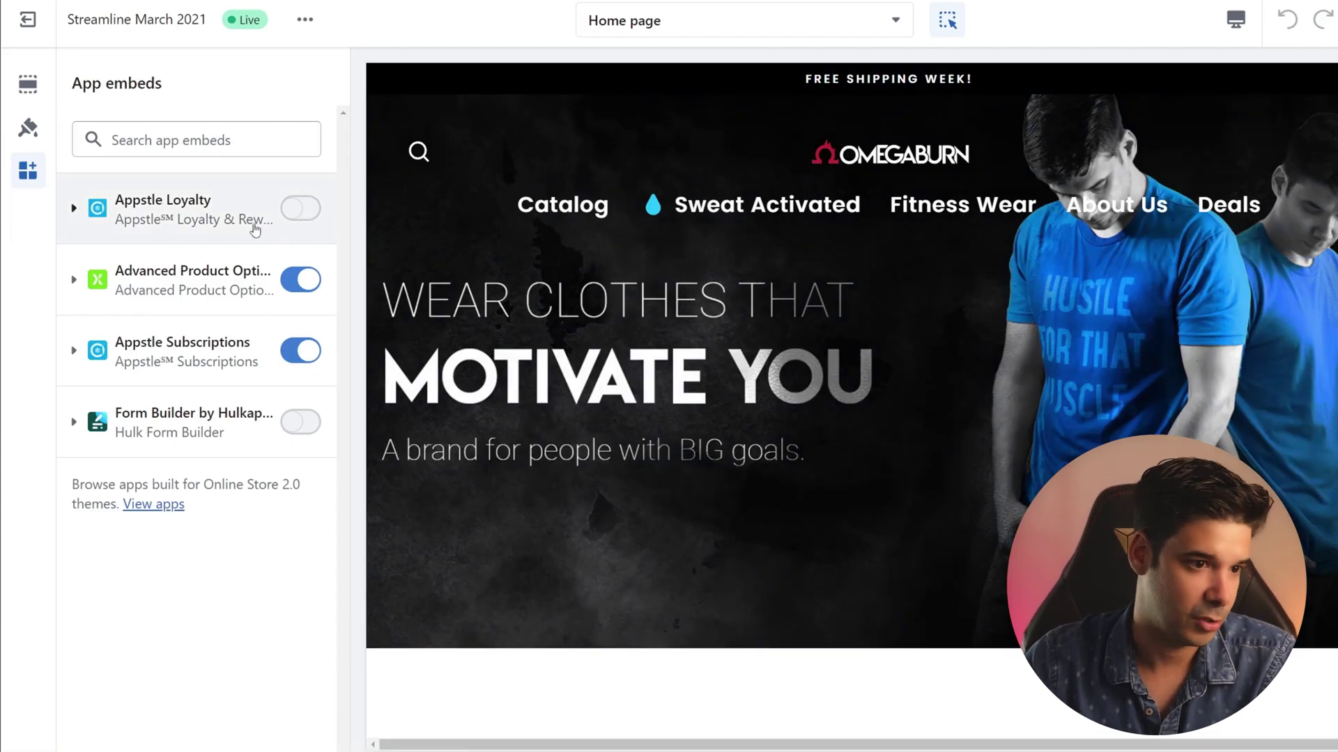
left_click(301, 209)
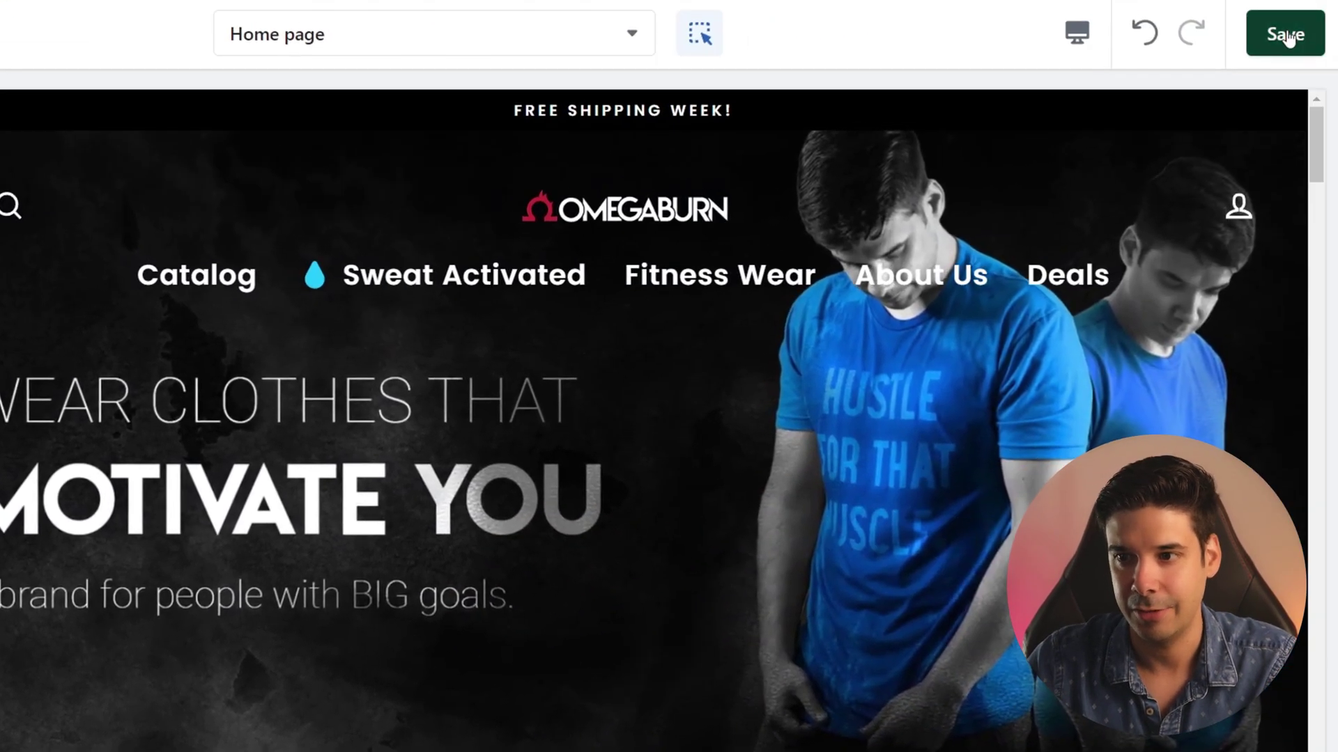
left_click(1285, 33)
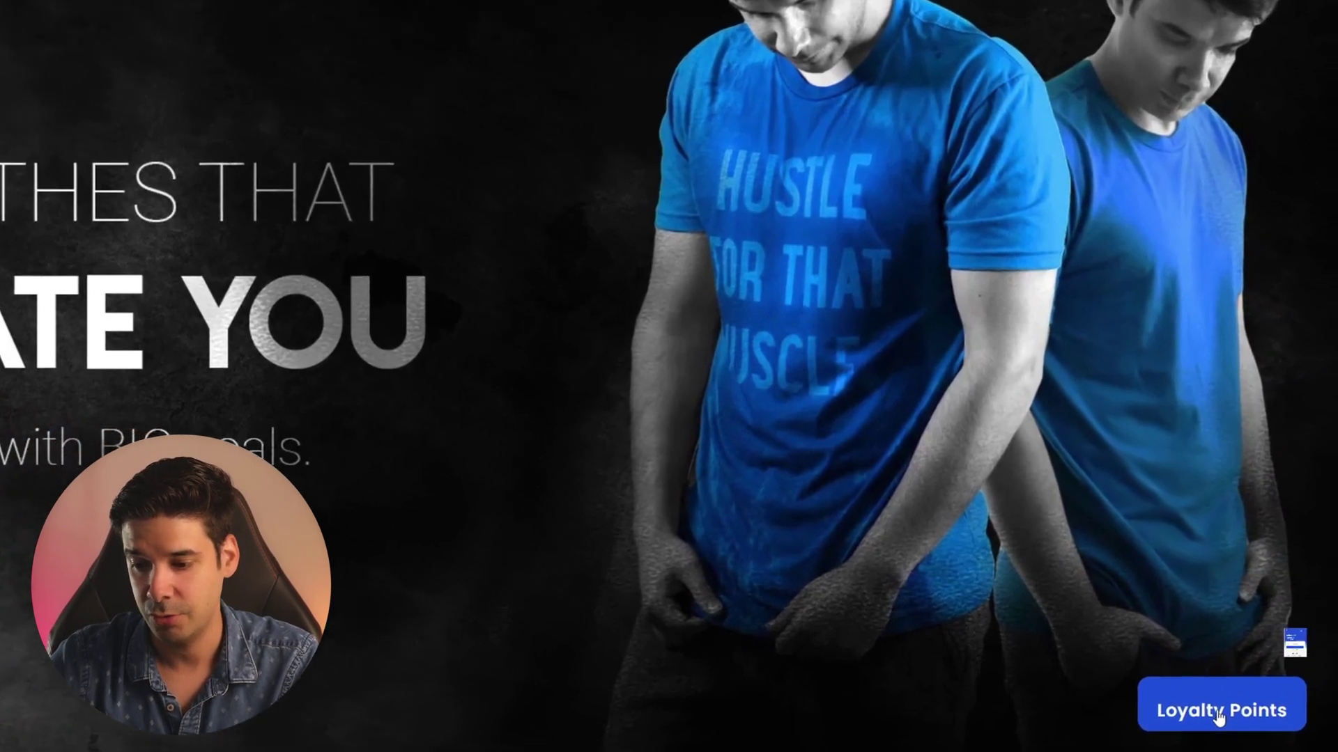
Open the storefront Loyalty Points panel and look through its sign-in, earning, redeeming and referral sections
left_click(1299, 729)
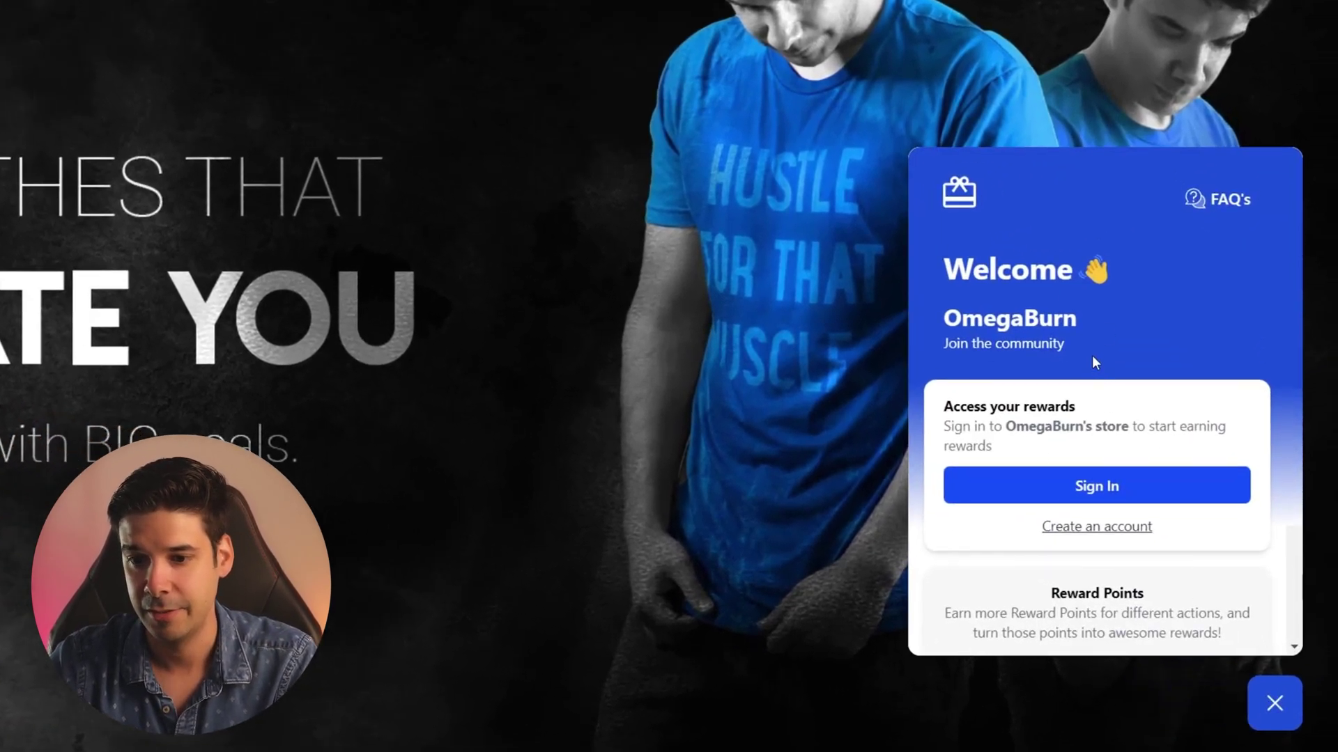
scroll(1089, 356, "down", 1)
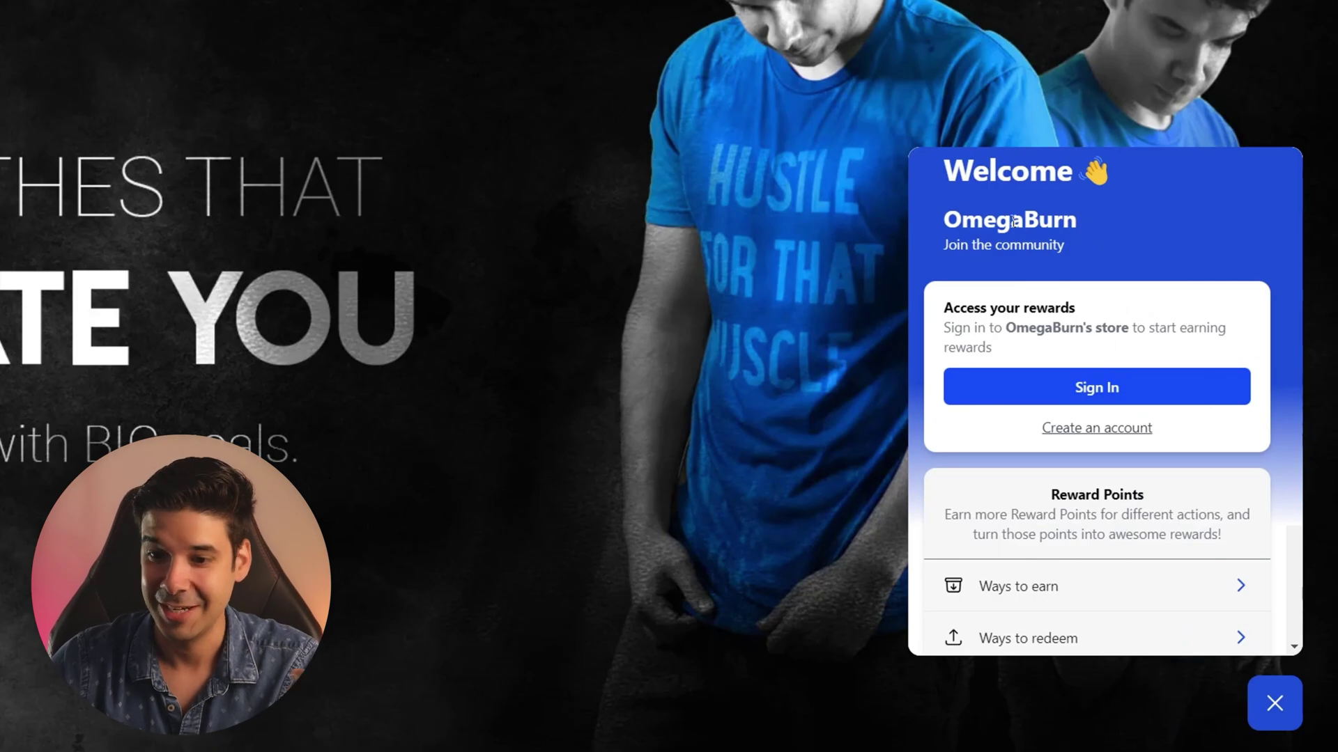
scroll(1003, 302, "down", 4)
scroll(399, 223, "down", 2)
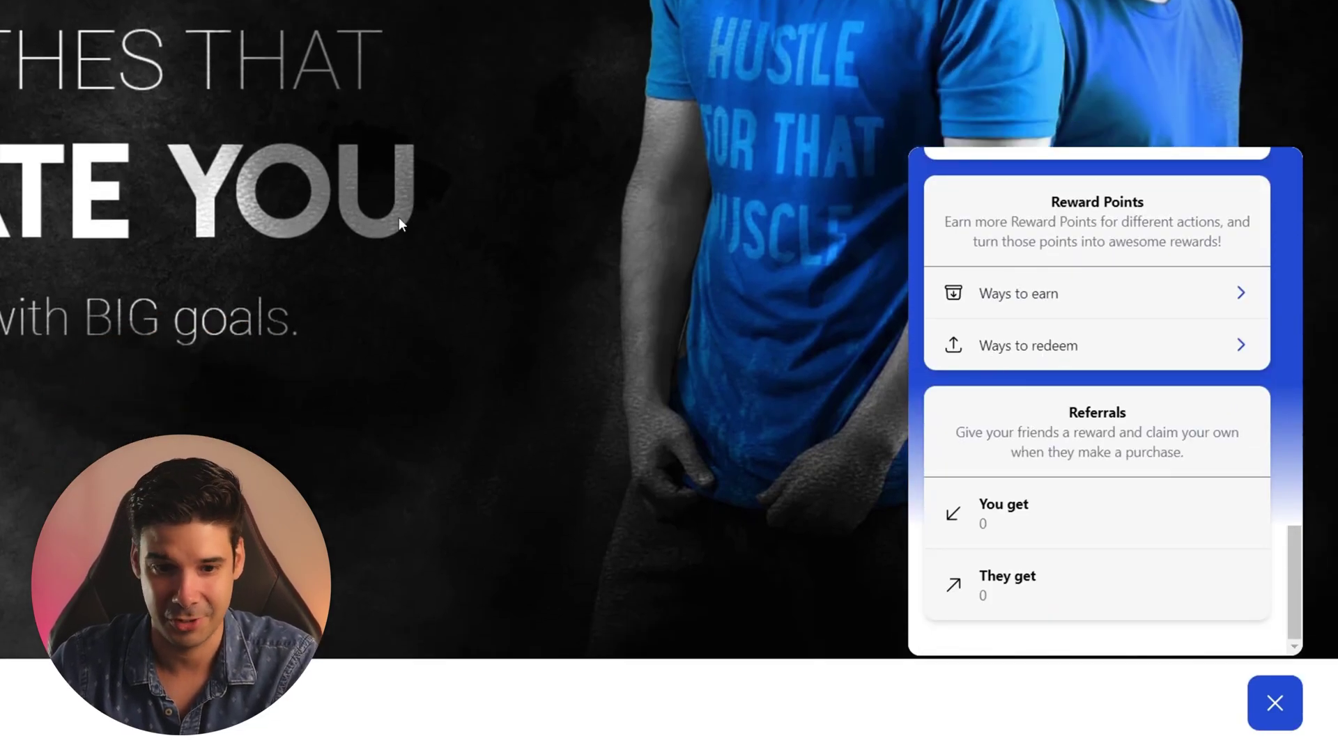
scroll(418, 230, "down", 5)
scroll(1156, 416, "up", 8)
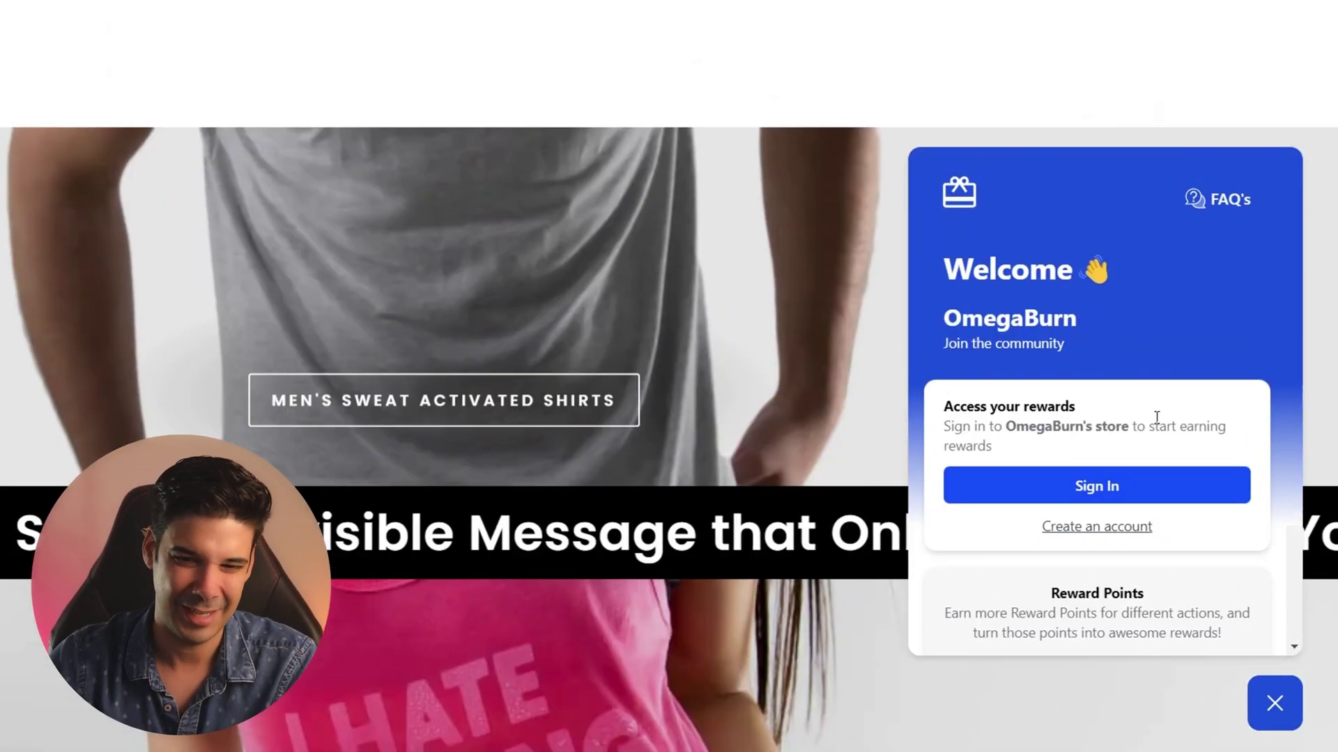
scroll(322, 311, "down", 10)
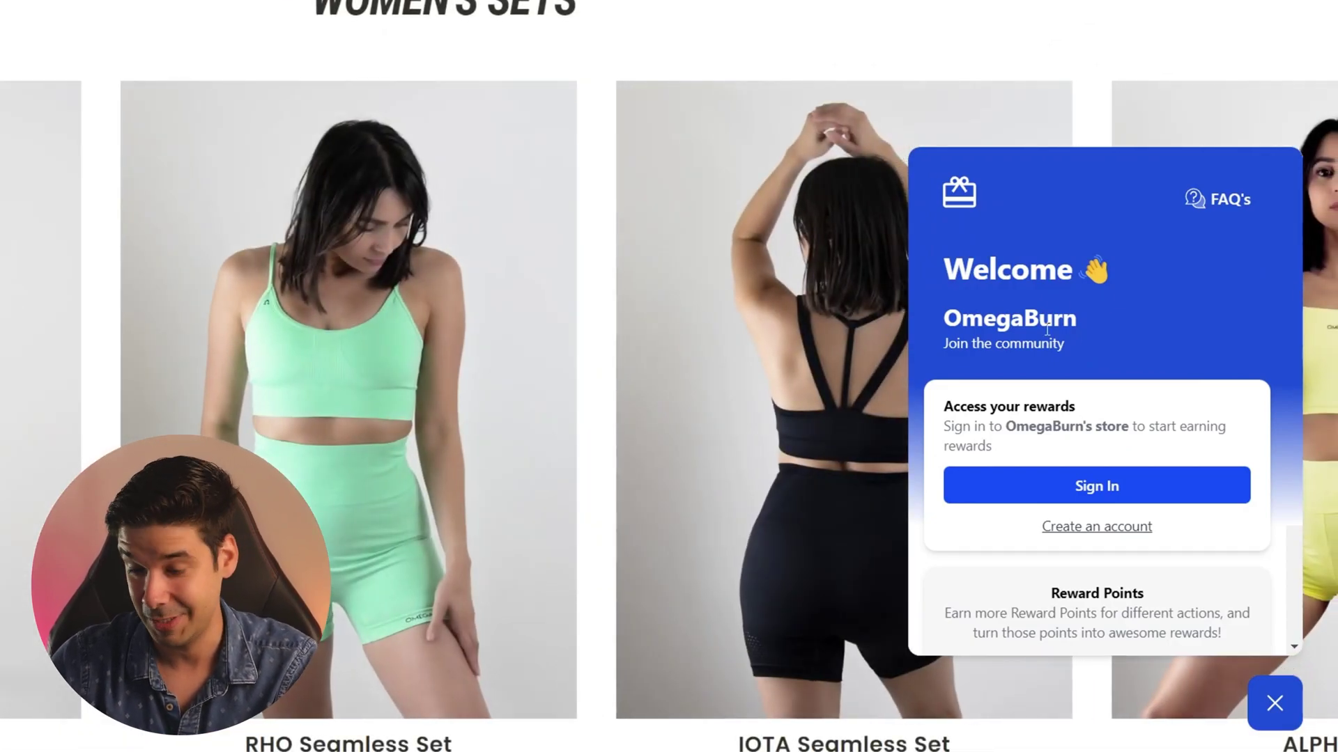
scroll(1048, 331, "up", 7)
scroll(1053, 394, "down", 4)
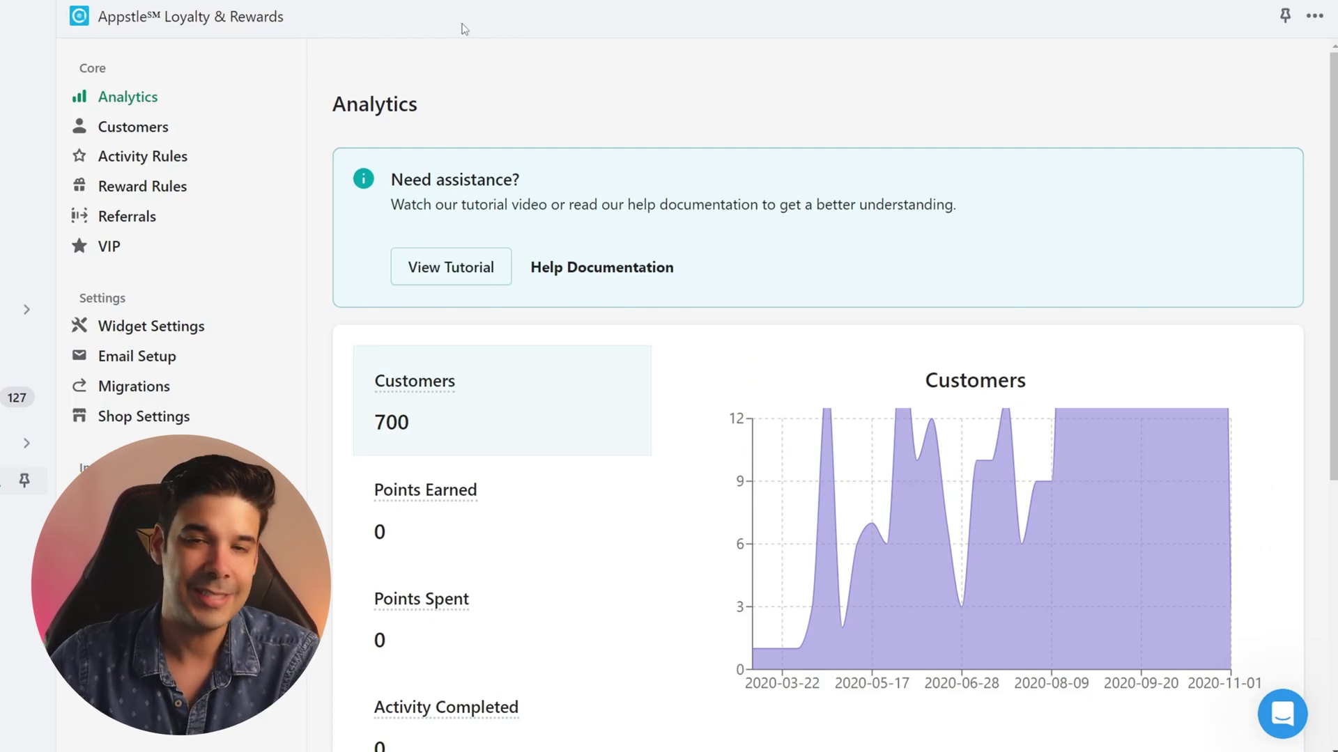
Go to Activity Rules and start creating the first activity rule
scroll(541, 319, "down", 3)
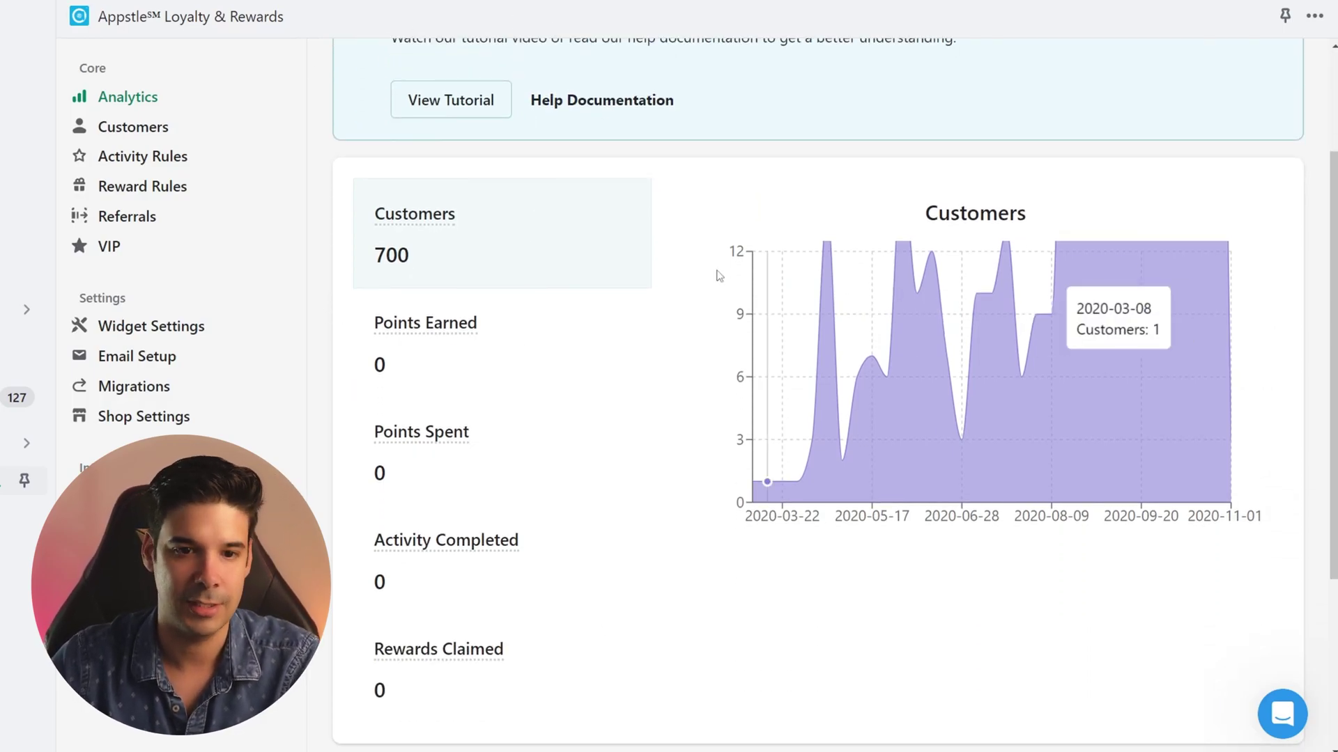
scroll(722, 456, "up", 3)
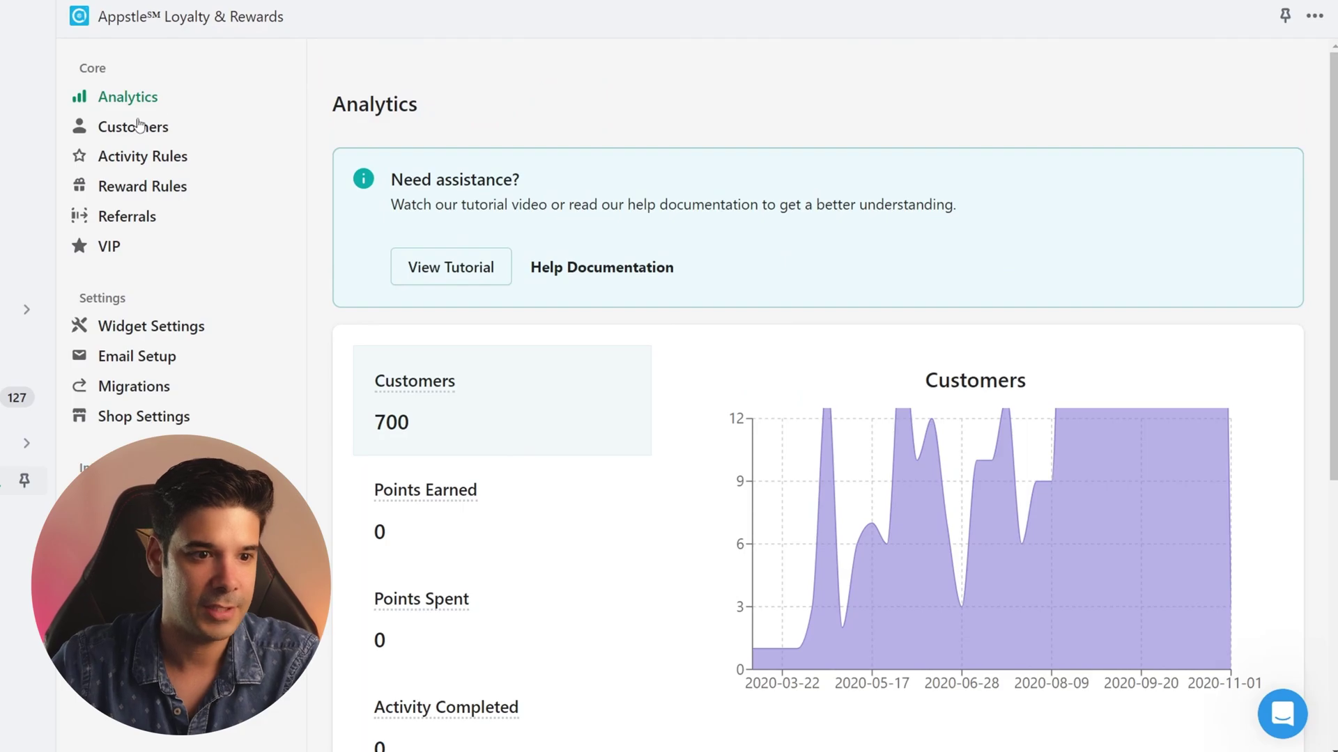
left_click(143, 163)
left_click(460, 467)
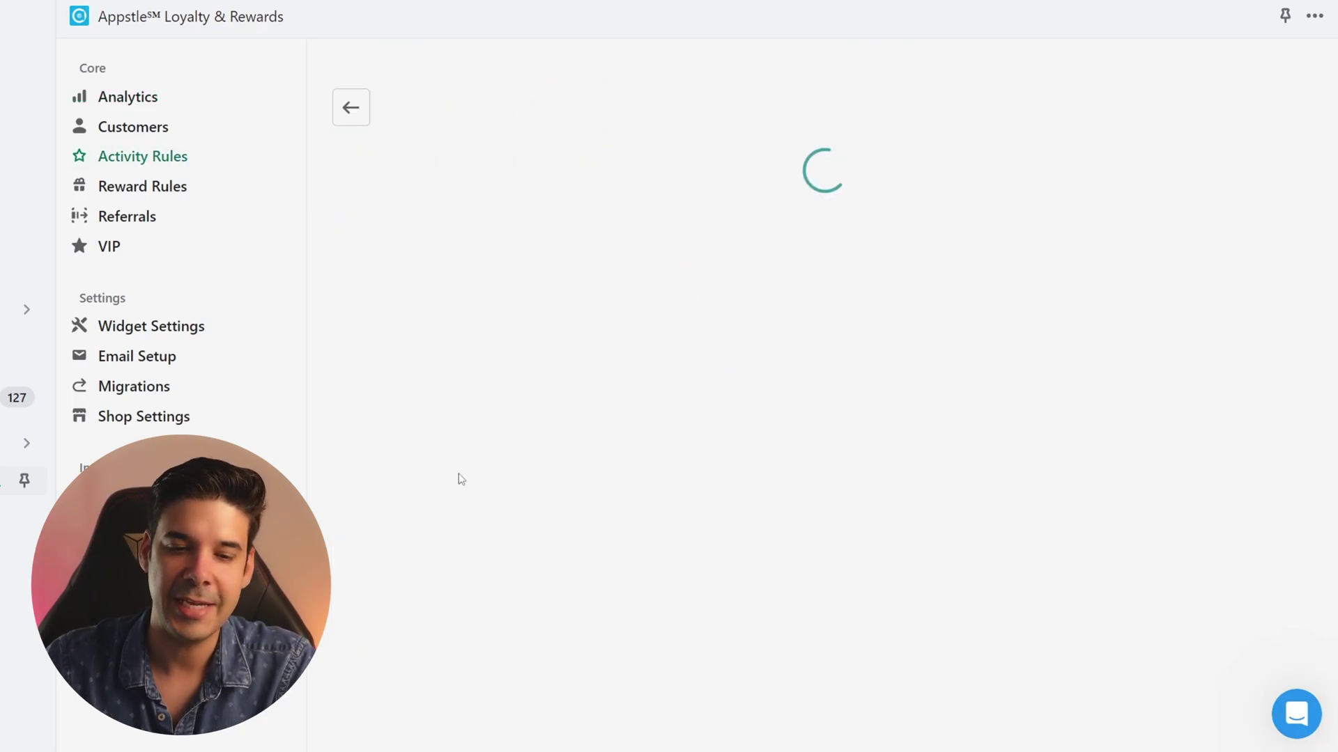
Read through the Core rule-type cards, starting with the Purchase rule's description
scroll(786, 399, "down", 3)
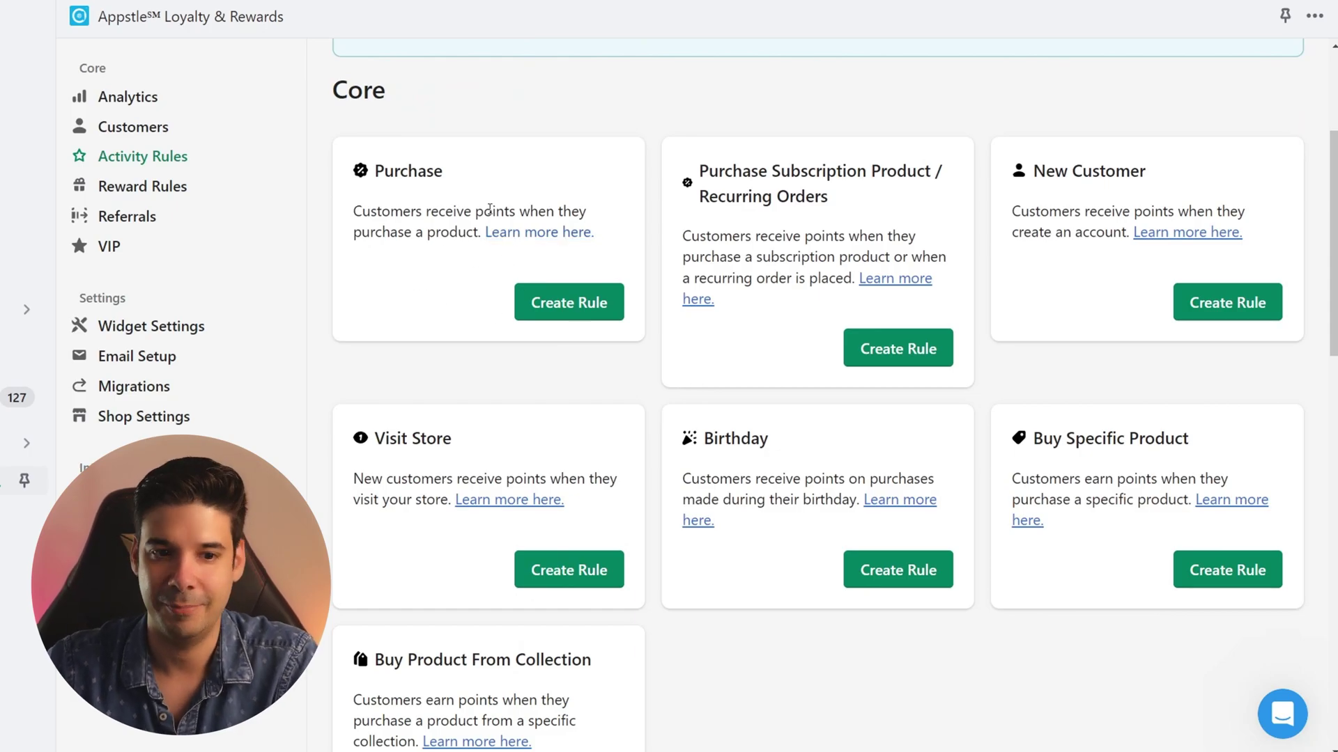
left_click_drag(430, 215, 530, 210)
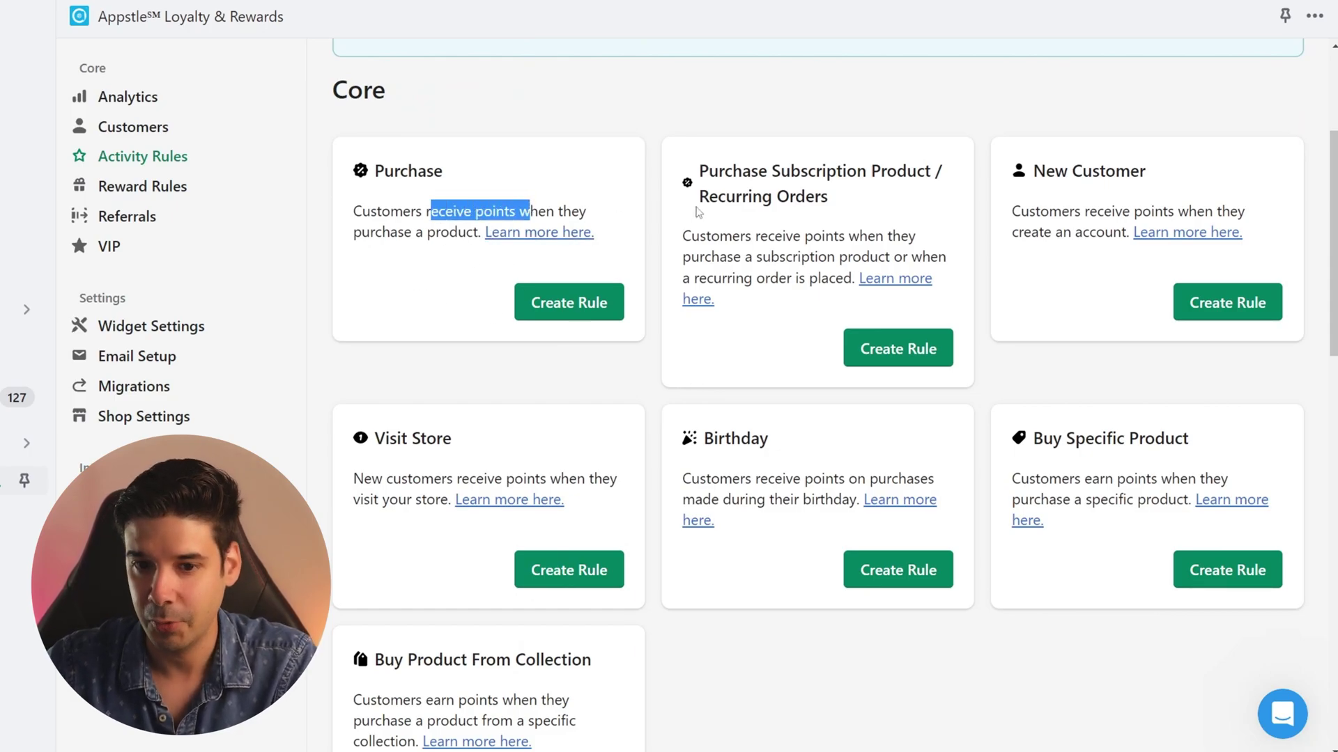
scroll(778, 166, "down", 1)
left_click_drag(385, 355, 484, 360)
left_click_drag(705, 357, 785, 366)
scroll(994, 382, "down", 1)
left_click_drag(1024, 270, 1164, 273)
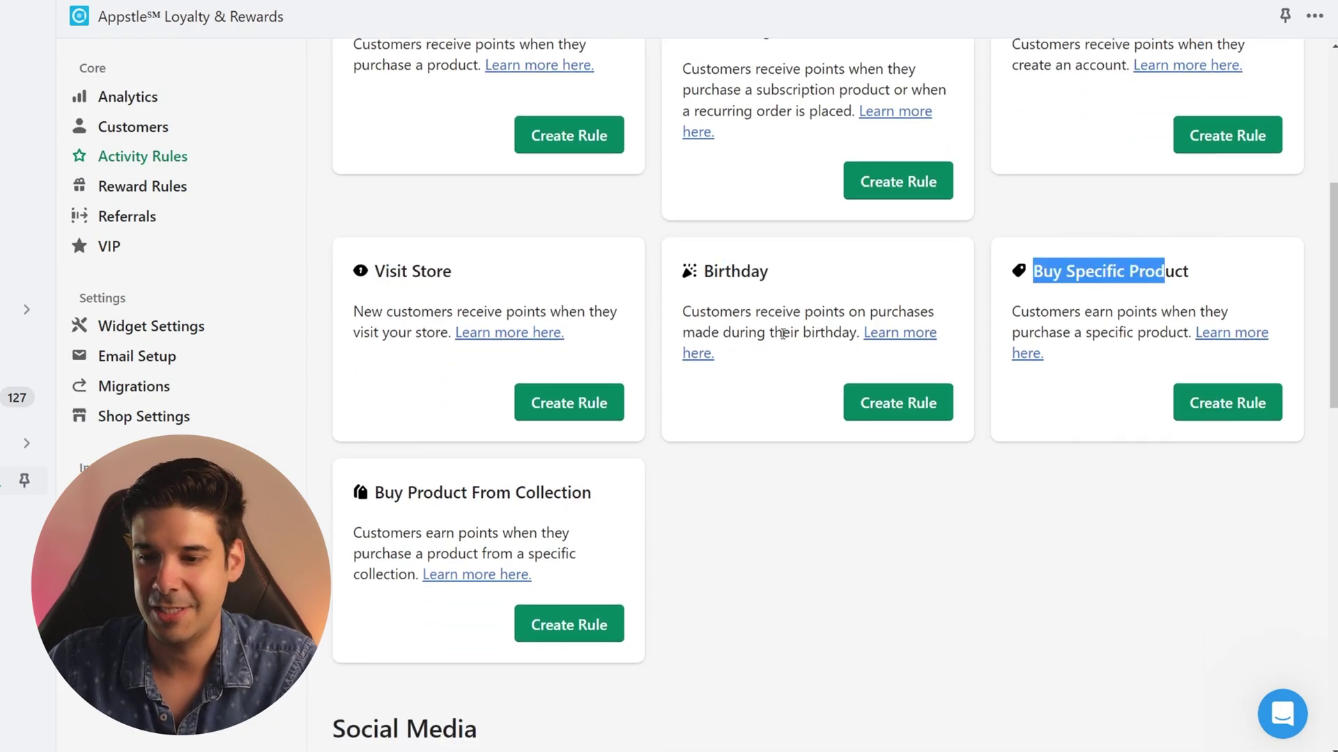
scroll(928, 310, "down", 3)
left_click_drag(418, 240, 554, 241)
scroll(551, 318, "down", 2)
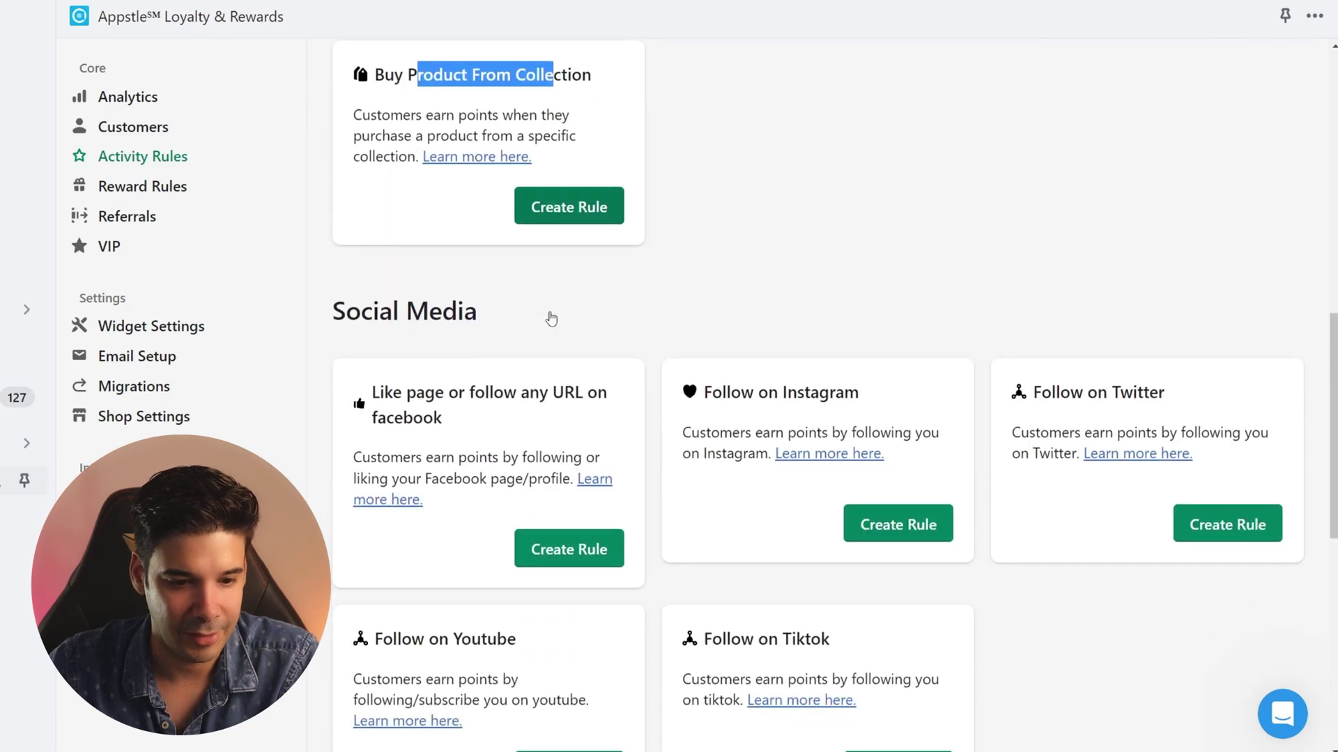
scroll(551, 319, "down", 2)
Continue through the Social Media and Reviews cards, noting the Facebook follow and New Customer rules
left_click_drag(425, 229, 594, 245)
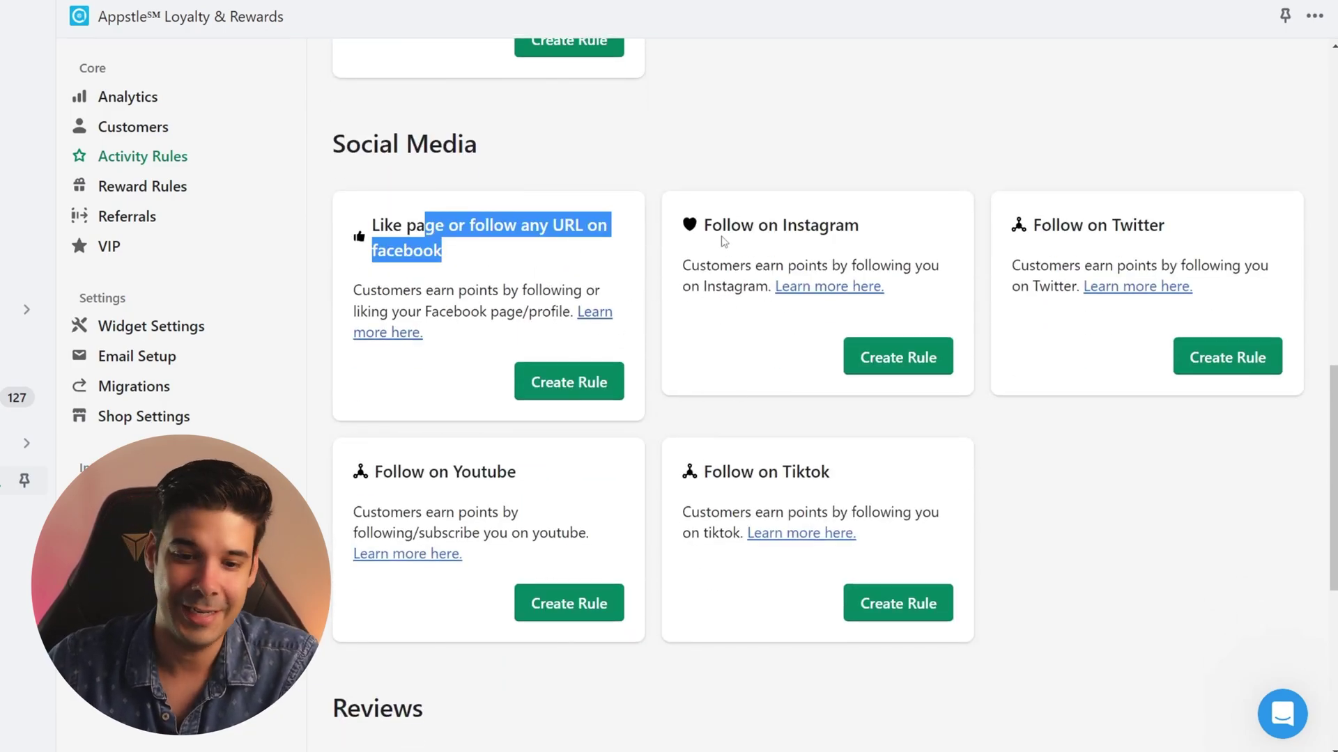
scroll(481, 463, "down", 2)
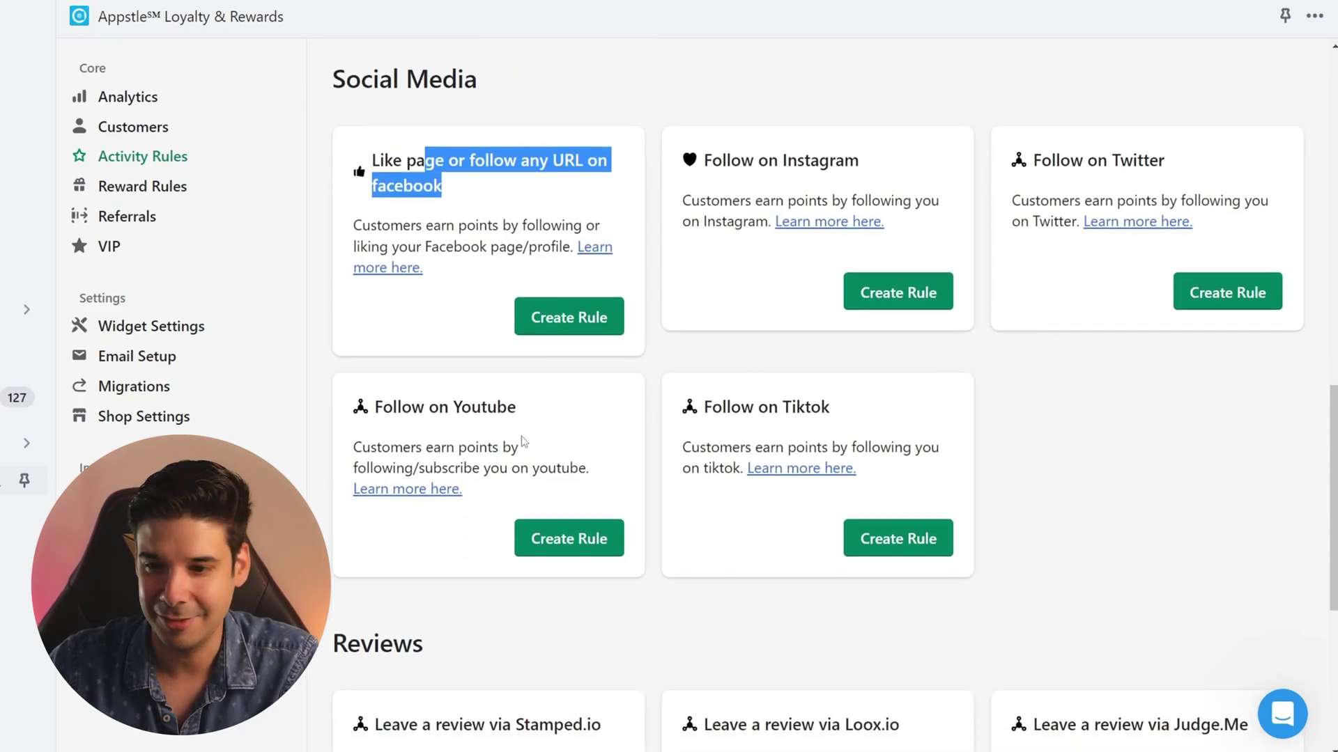
scroll(546, 362, "down", 4)
scroll(629, 407, "down", 1)
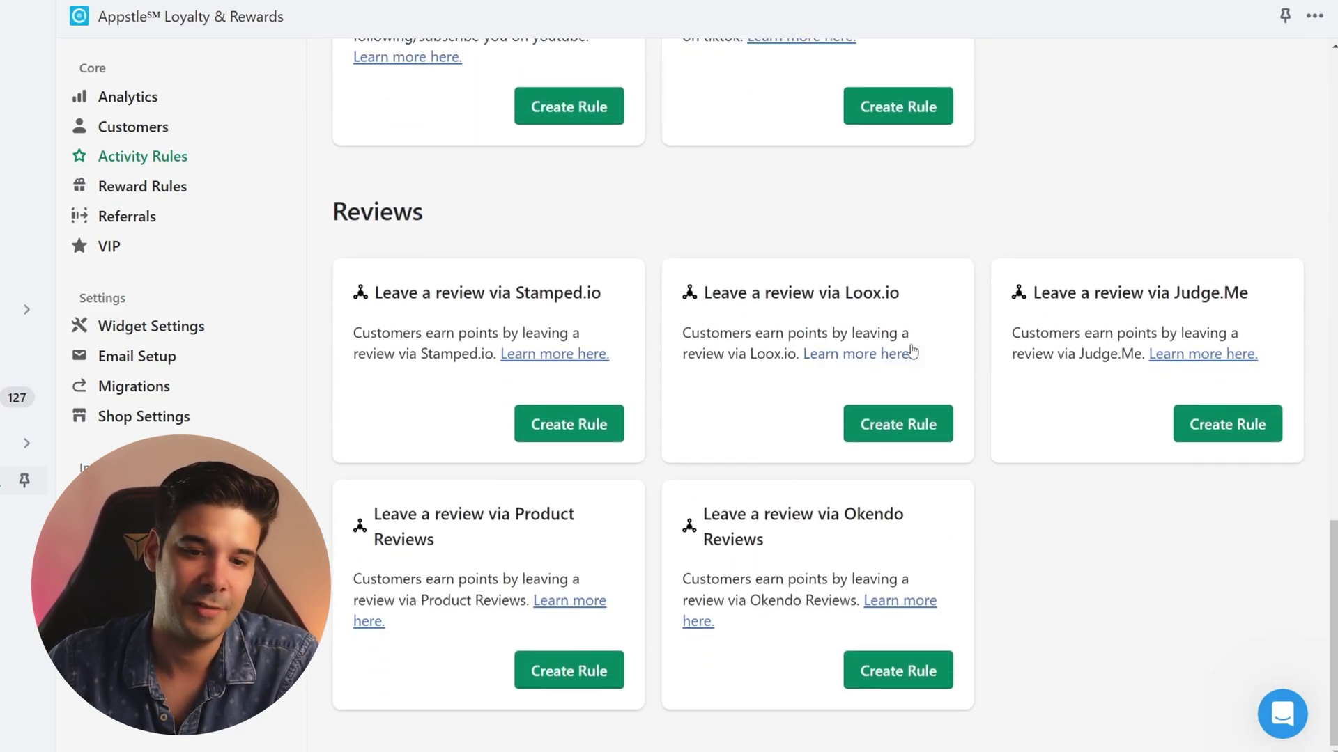
scroll(696, 453, "up", 5)
scroll(1102, 583, "down", 2)
scroll(1102, 582, "up", 6)
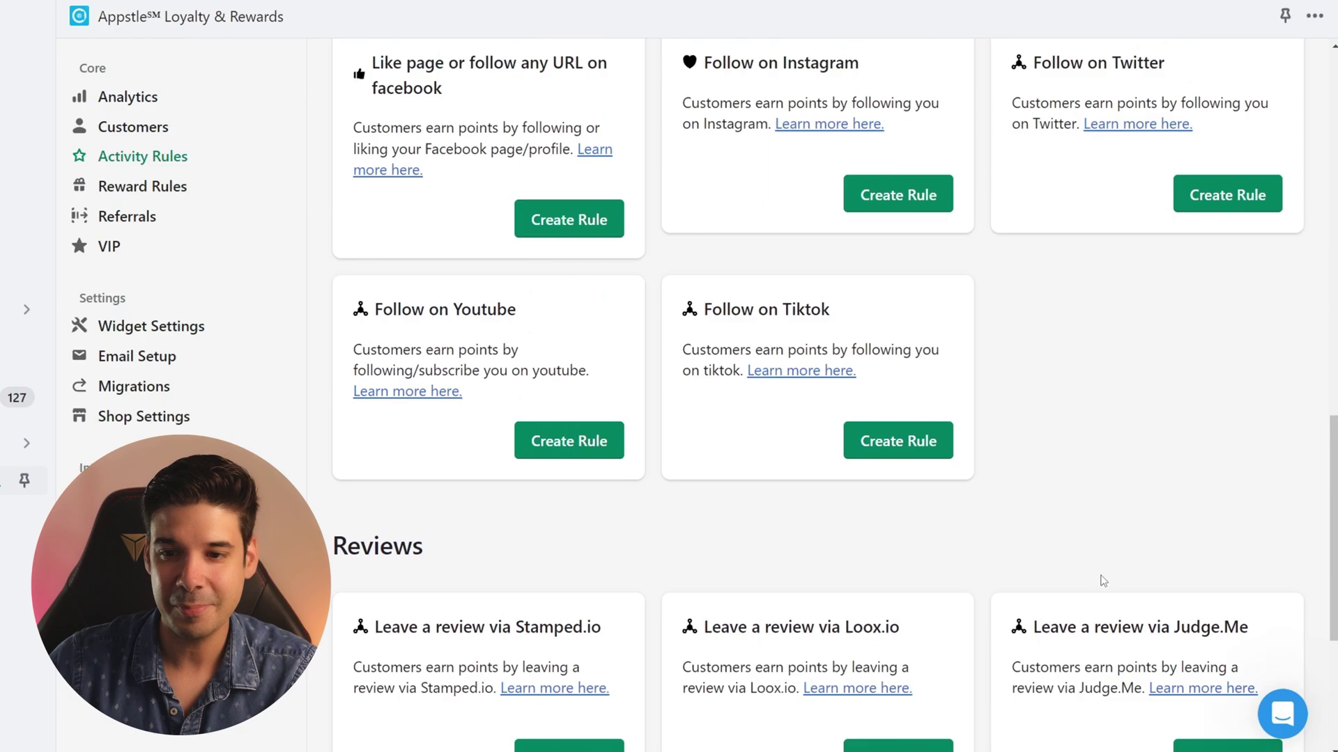
scroll(1103, 583, "up", 14)
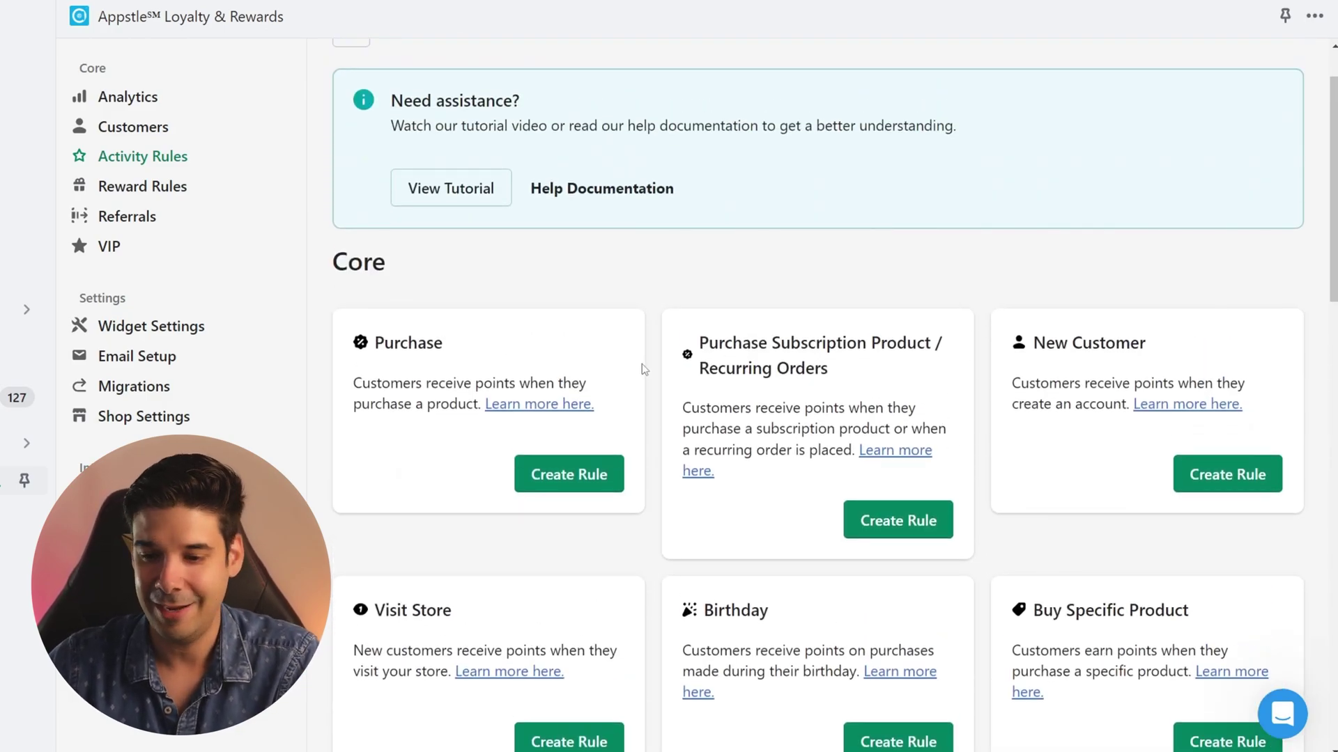
scroll(766, 369, "down", 1)
left_click_drag(1045, 260, 1148, 260)
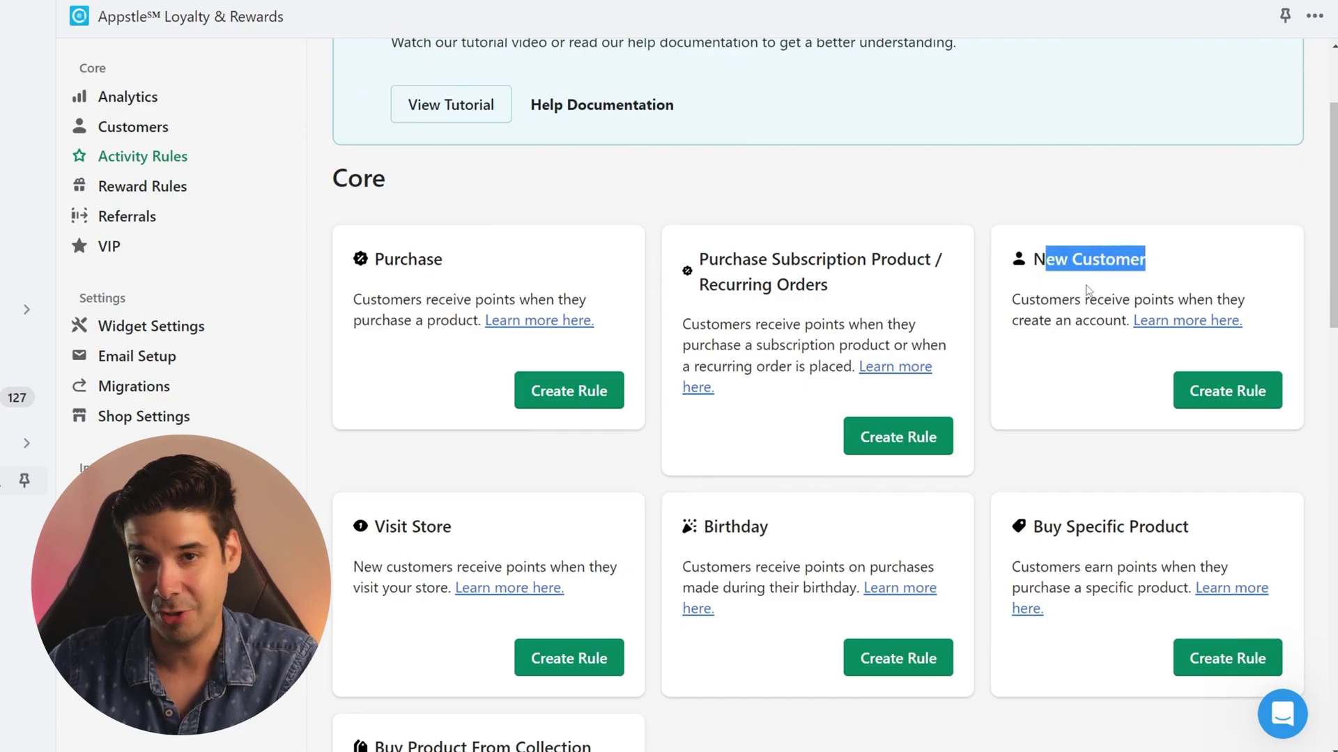
Create a rule rewarding new customer sign-ups and check its default Name
left_click(1085, 360)
left_click(1206, 390)
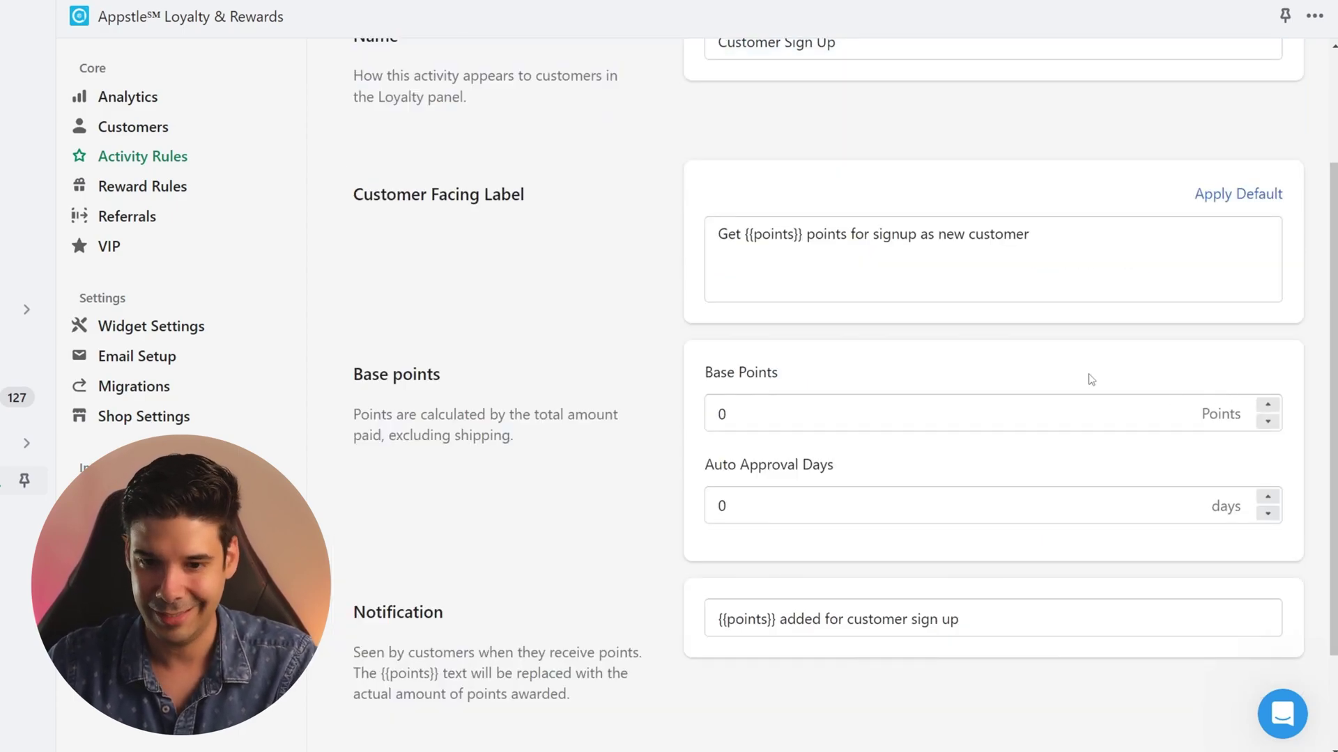
scroll(934, 368, "up", 2)
left_click(720, 203)
left_click_drag(720, 202, 881, 202)
left_click(881, 203)
Review the Customer Facing Label's {{points}} placeholder and keep Base Points at 5
scroll(493, 345, "down", 1)
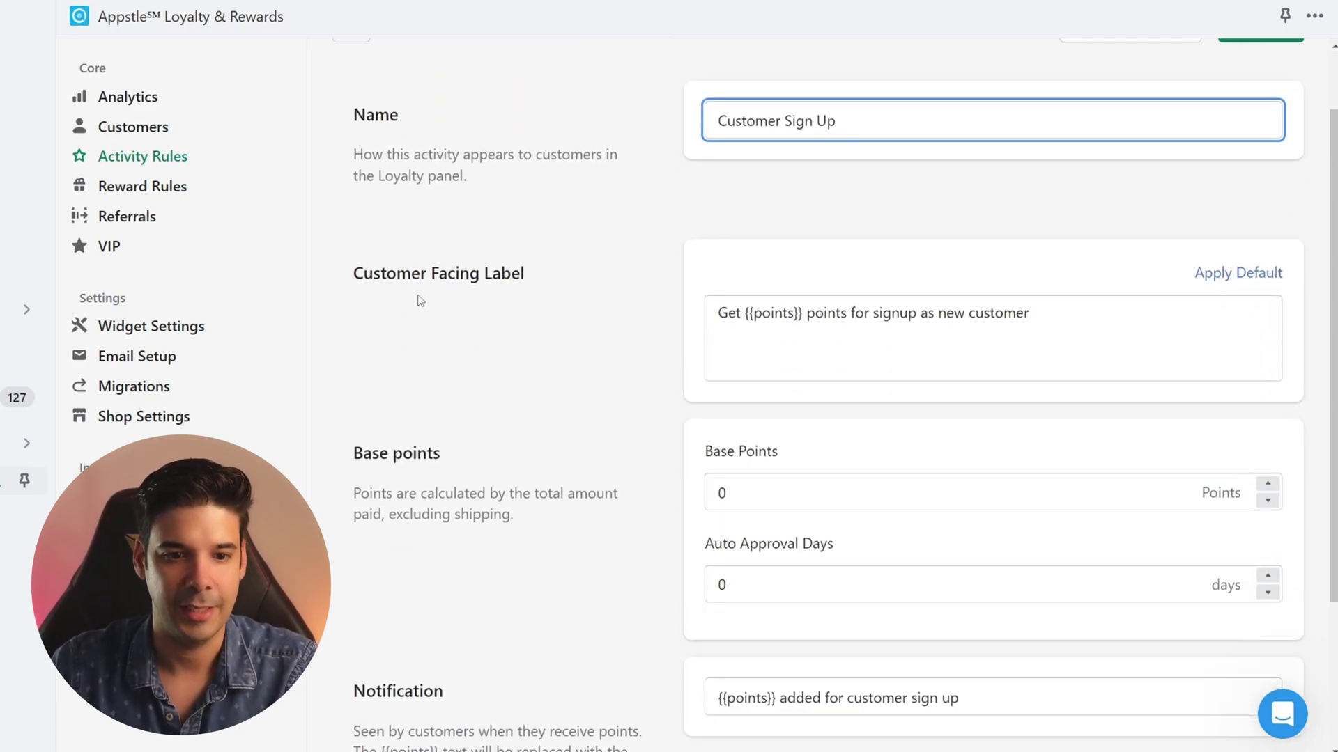
left_click(710, 314)
left_click_drag(814, 313, 1026, 313)
left_click(780, 313)
left_click_drag(748, 313, 803, 314)
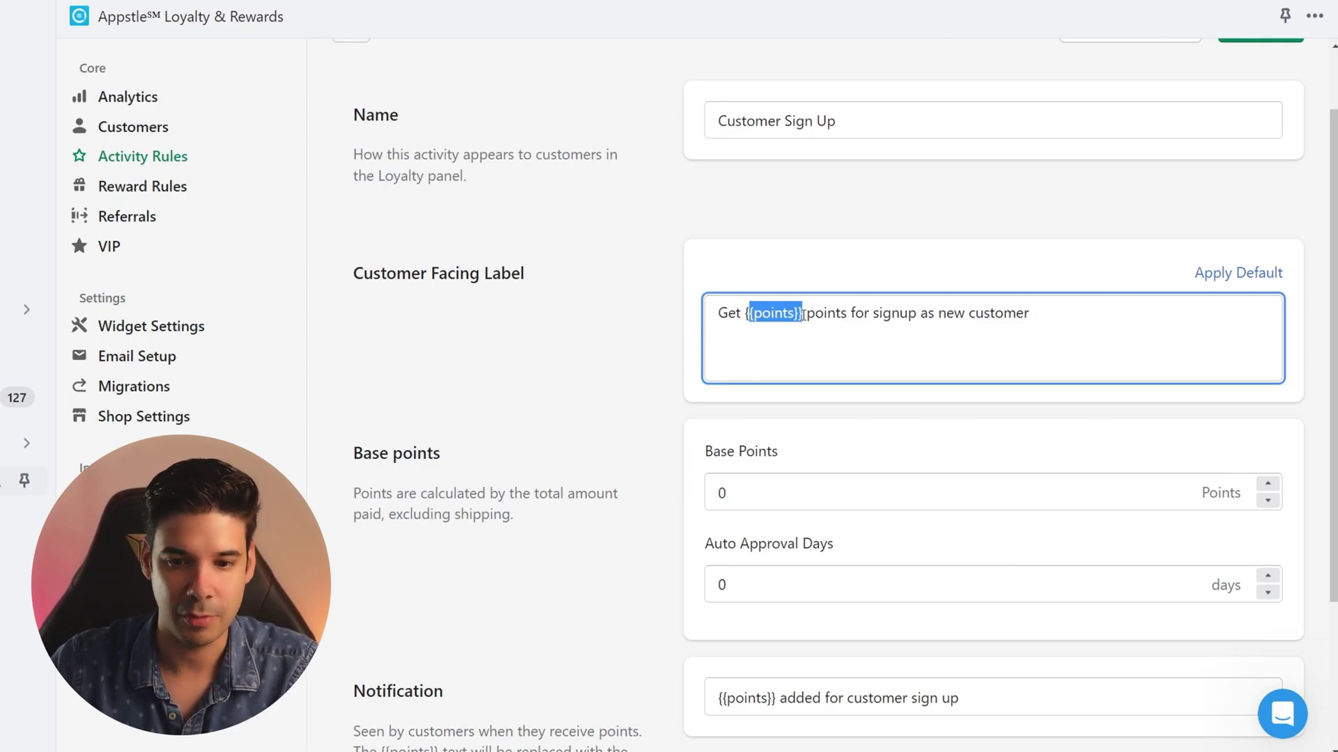
left_click(754, 499)
scroll(592, 432, "down", 2)
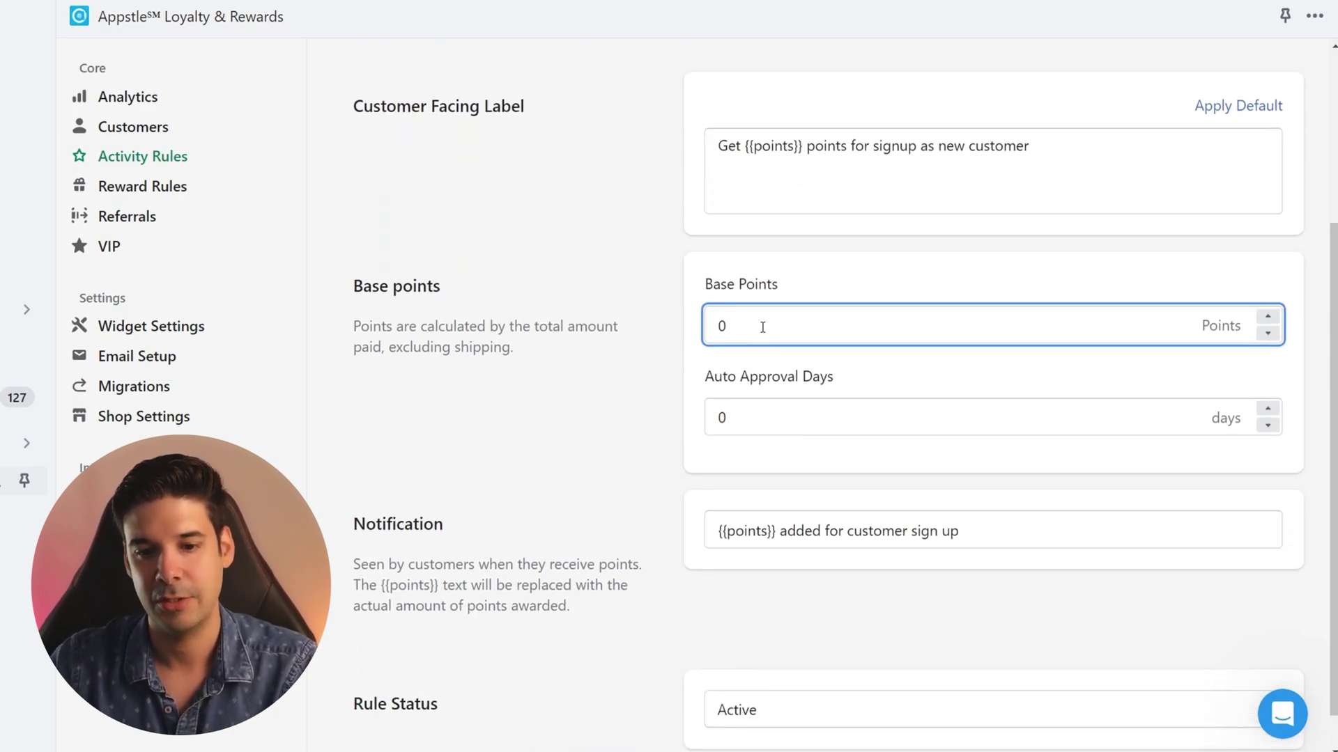
left_click(910, 284)
Save the Customer Sign Up rule so it is listed as active
scroll(748, 410, "down", 1)
left_click_drag(364, 660, 442, 673)
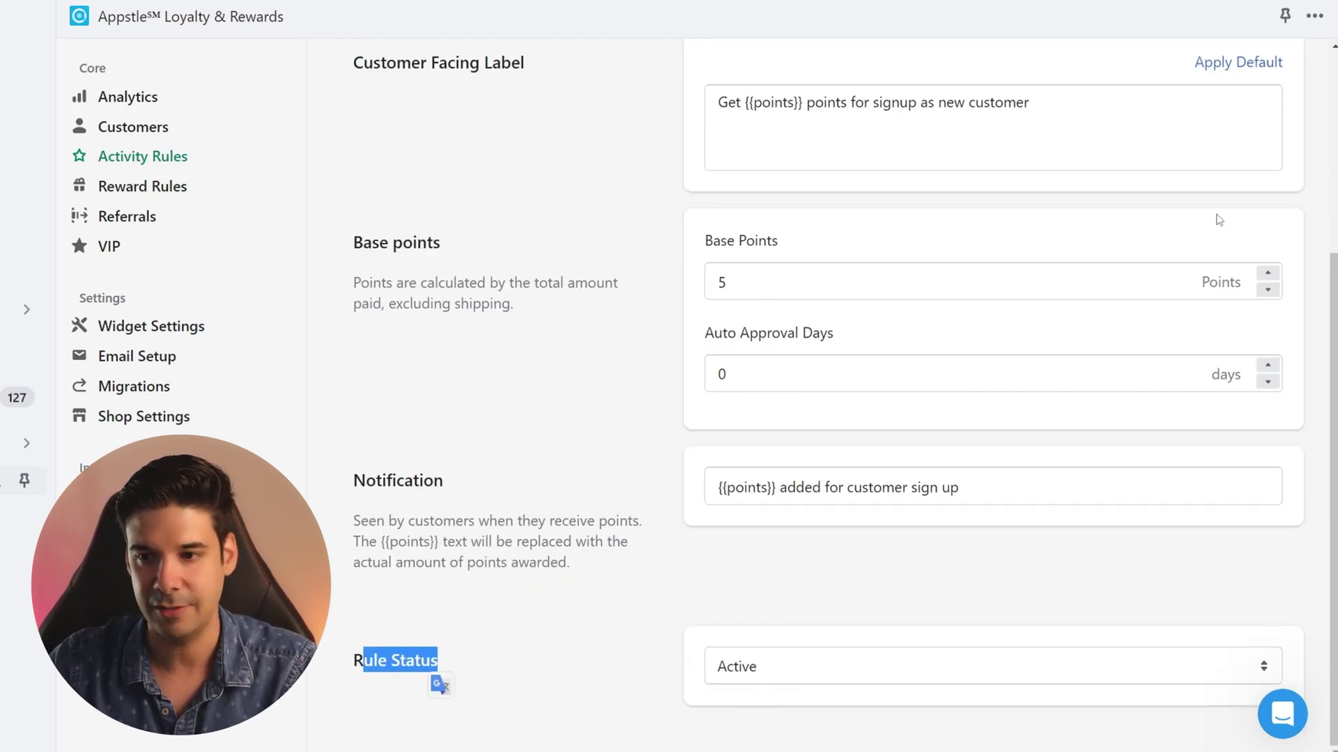
scroll(1219, 220, "up", 5)
left_click(1267, 107)
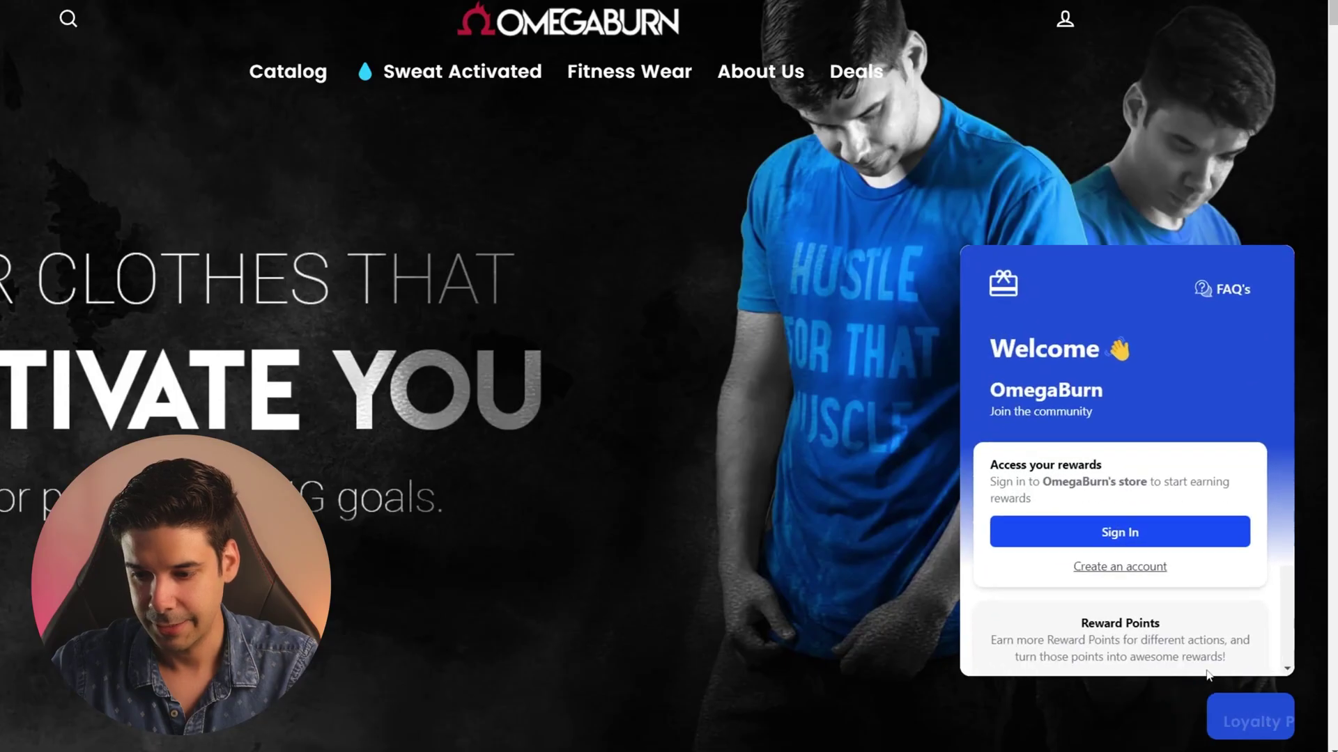
Confirm the storefront's Ways to earn shows 5 points for sign-up, then go to Reward Rules
scroll(1144, 508, "down", 2)
left_click(1091, 491)
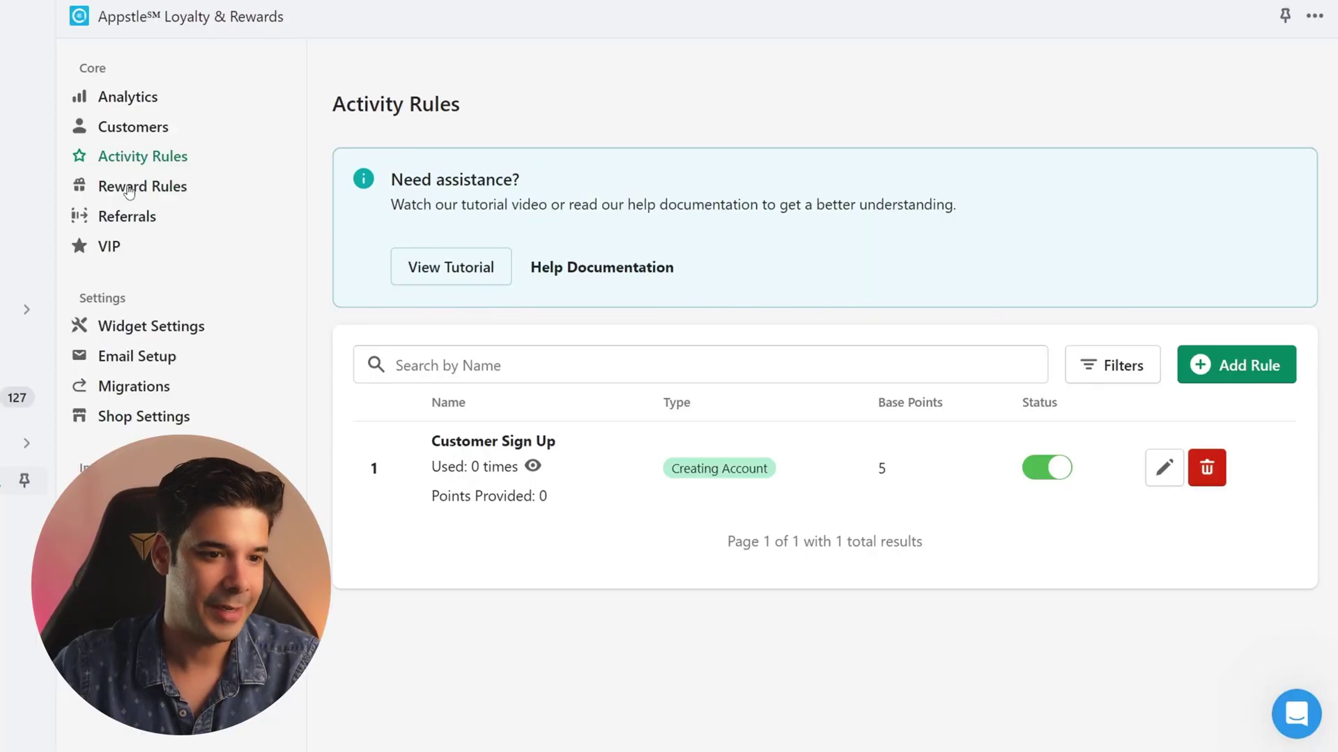
left_click(128, 192)
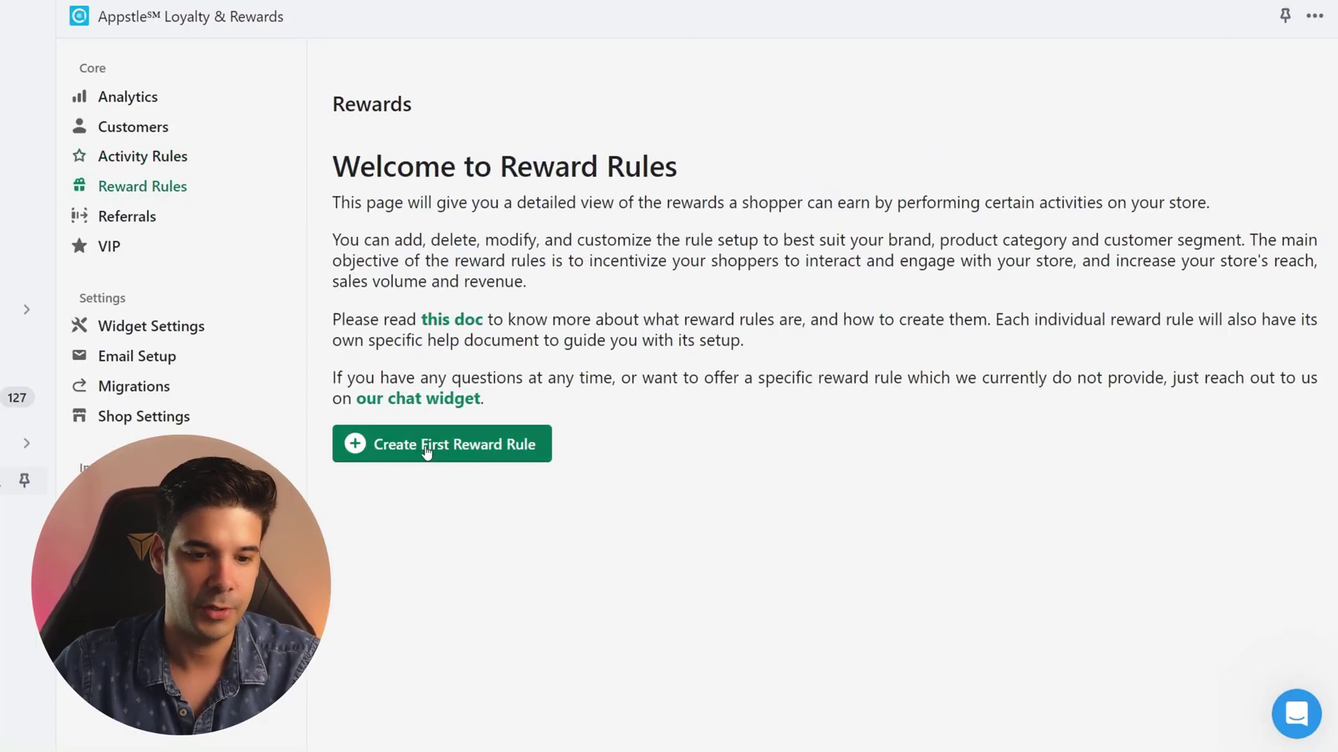
Start a new Free Shipping reward as the first reward rule
left_click(433, 447)
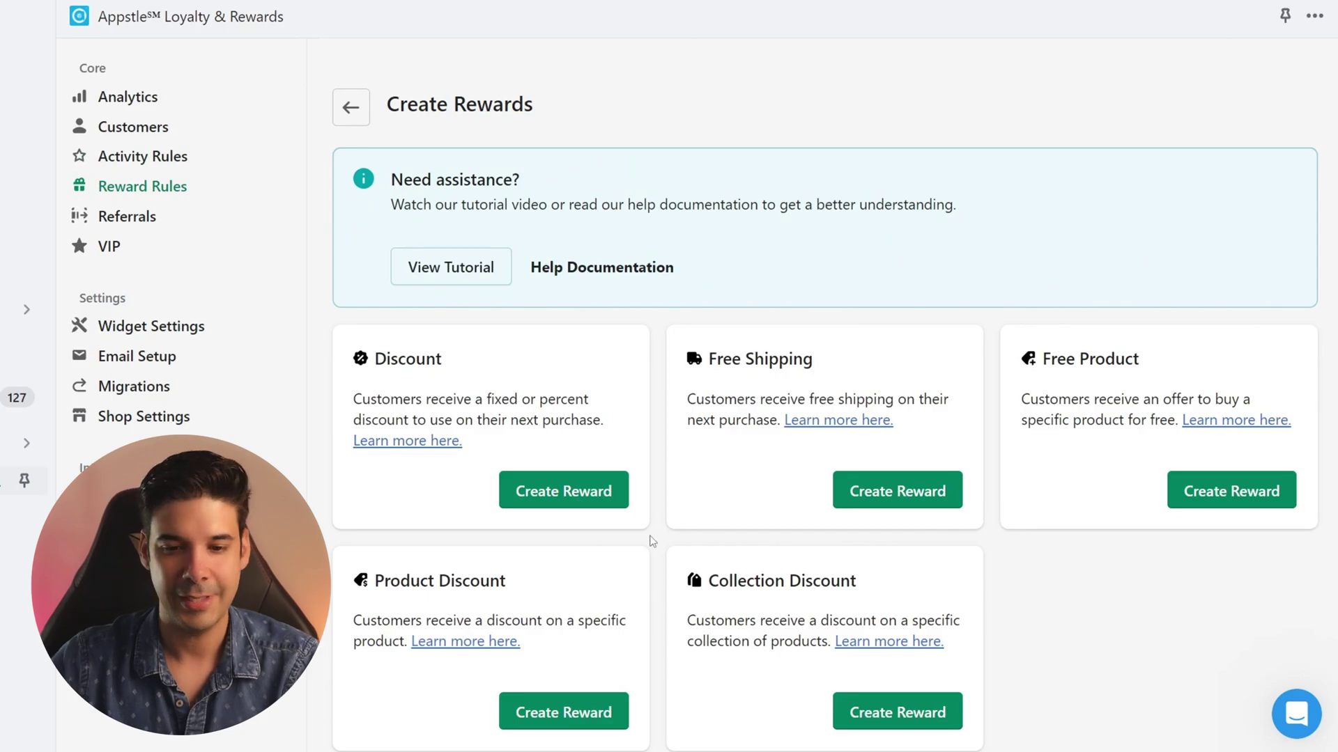
left_click(912, 499)
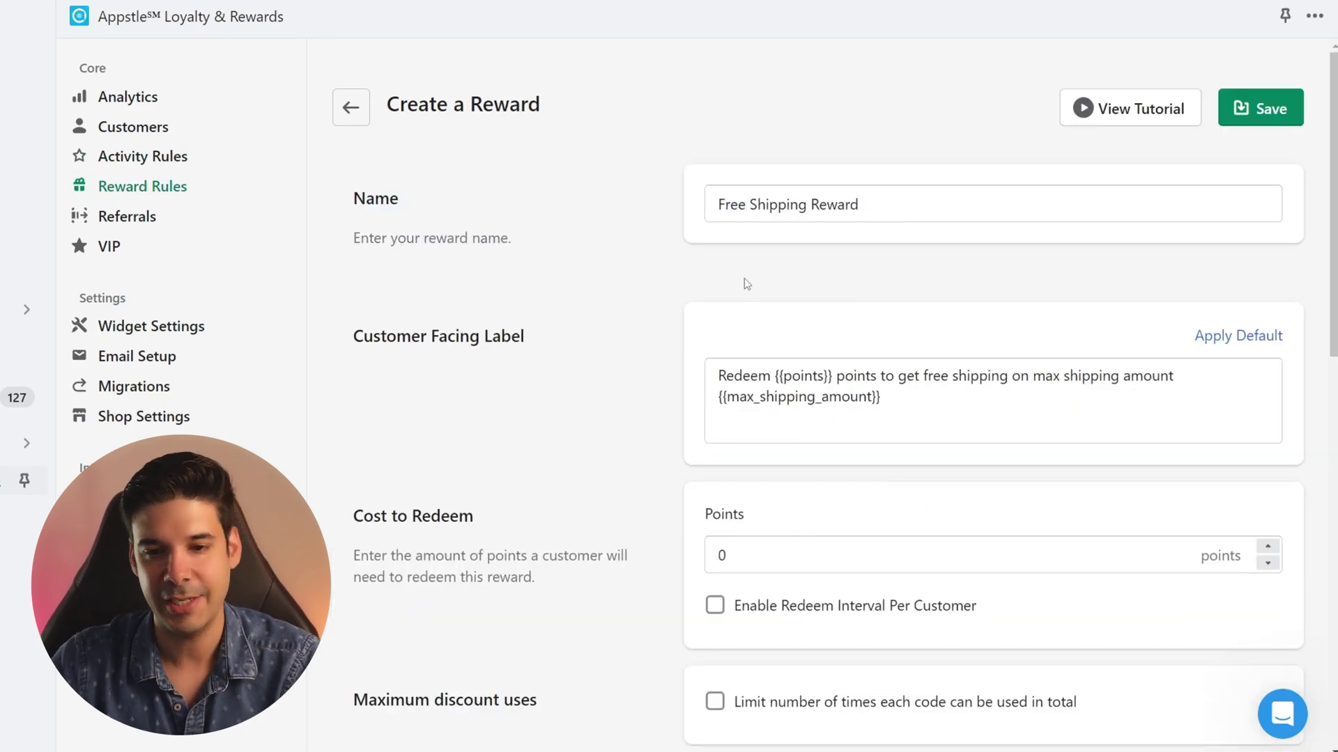
left_click_drag(717, 204, 838, 206)
left_click(893, 209)
scroll(641, 249, "down", 4)
Set the reward to cost 10 points with a $10 maximum shipping rate
left_click(773, 303)
left_click_drag(773, 303, 650, 301)
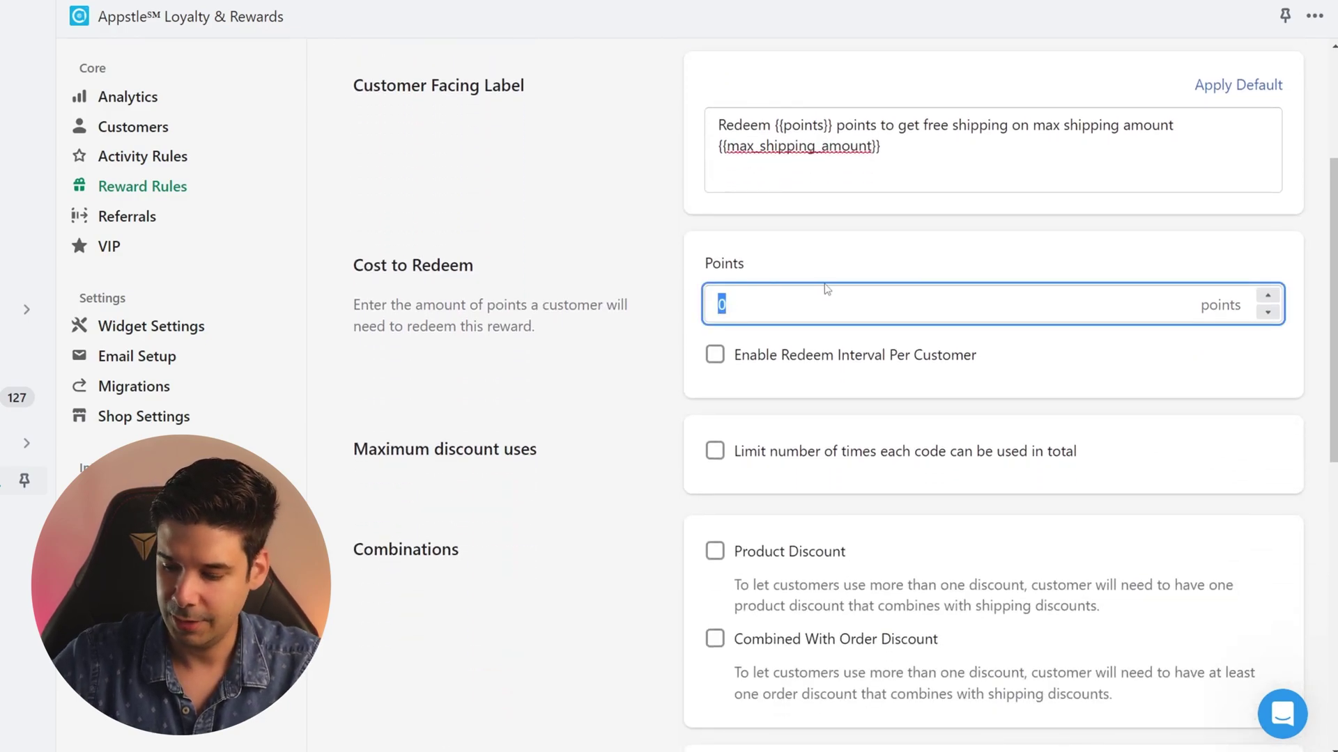
type("10")
left_click(1171, 378)
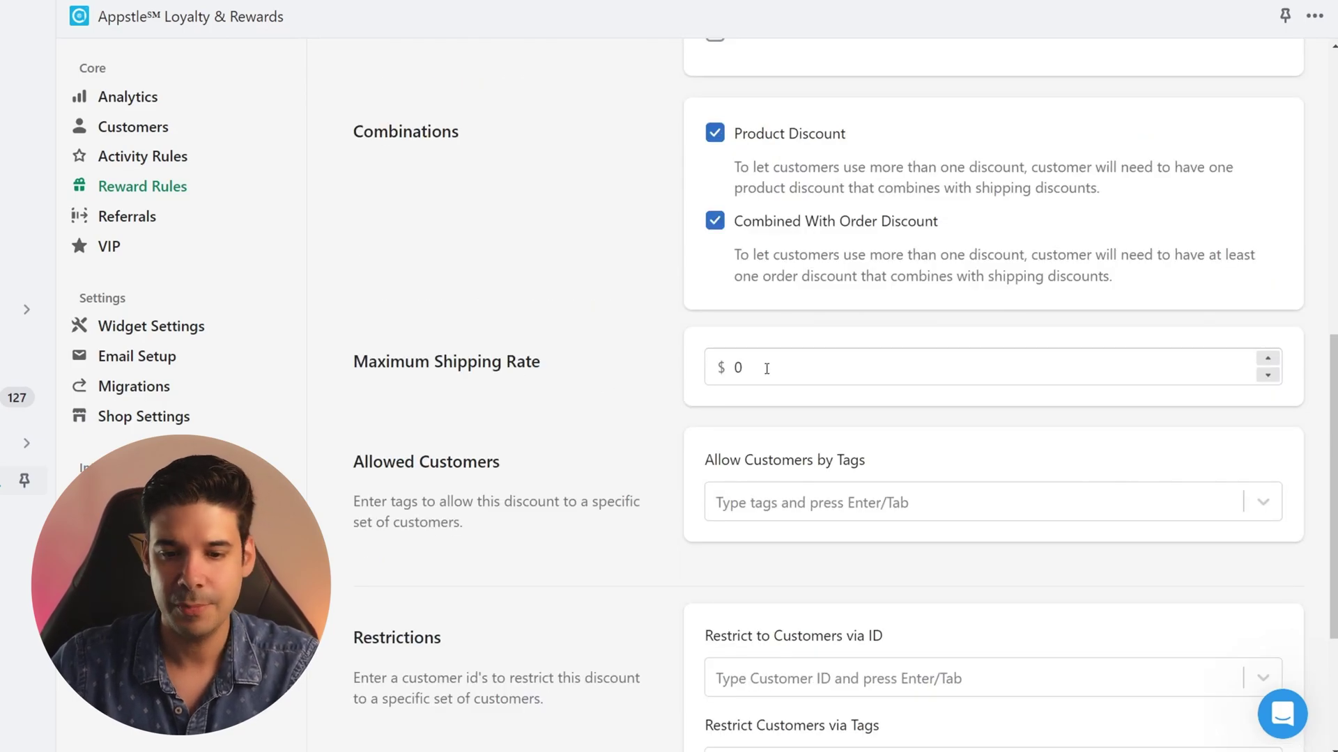
left_click_drag(766, 368, 712, 372)
type("10")
left_click(688, 380)
Rename the reward 'Free Priority Shipping Reward' and reload the storefront
scroll(683, 397, "up", 10)
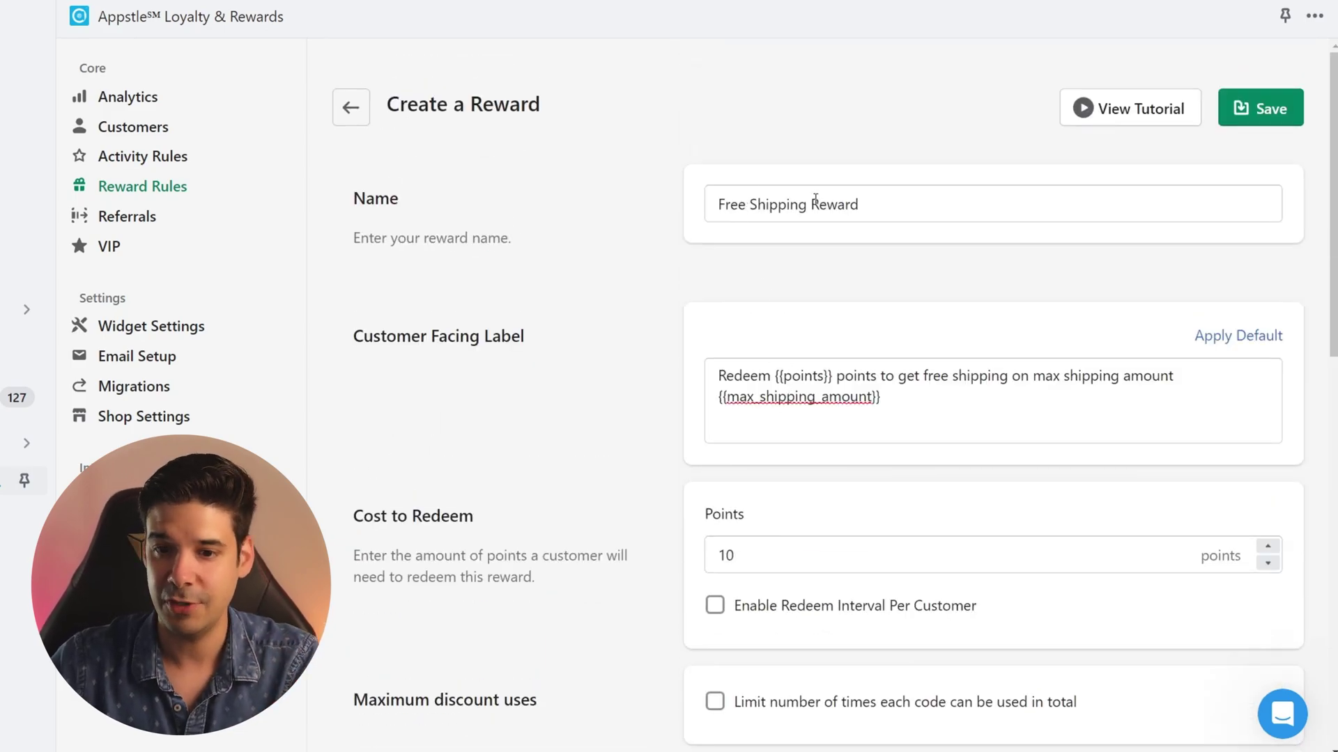
left_click(751, 204)
type("Priority")
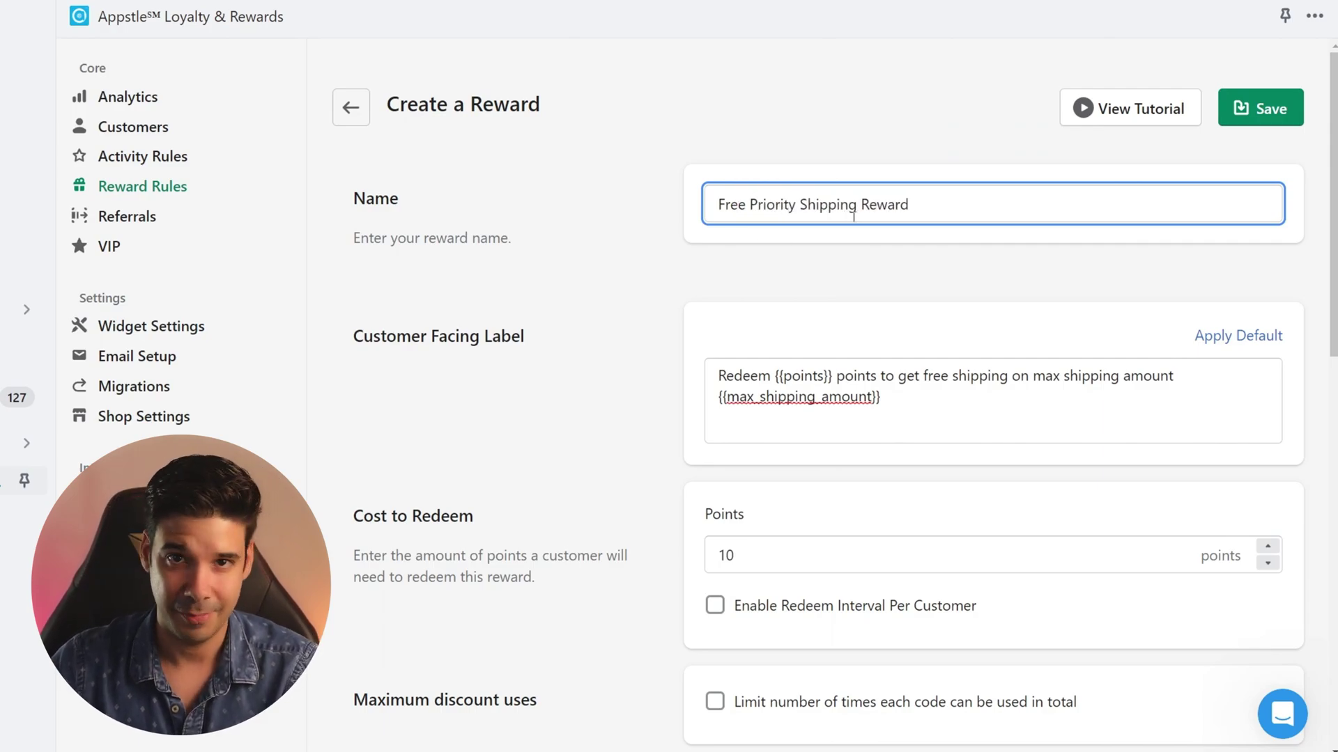
scroll(875, 209, "down", 12)
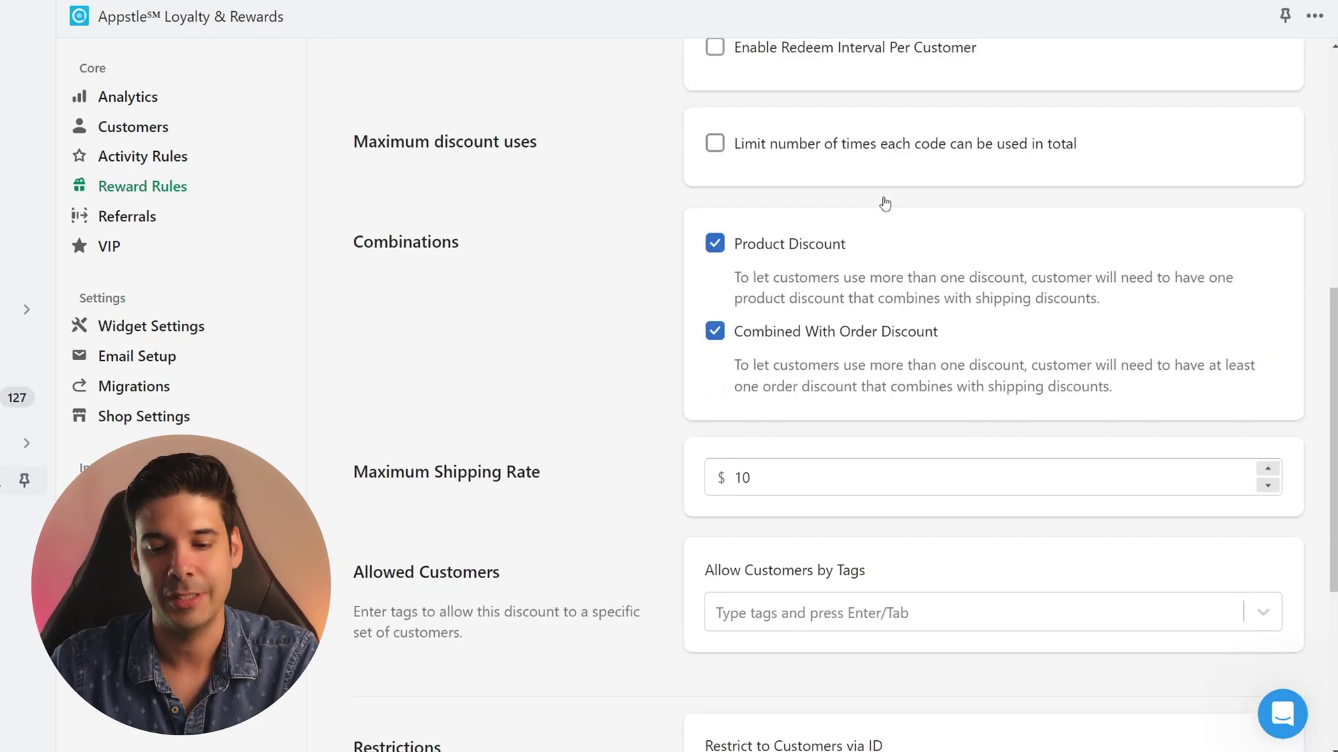
left_click(792, 214)
scroll(632, 239, "down", 1)
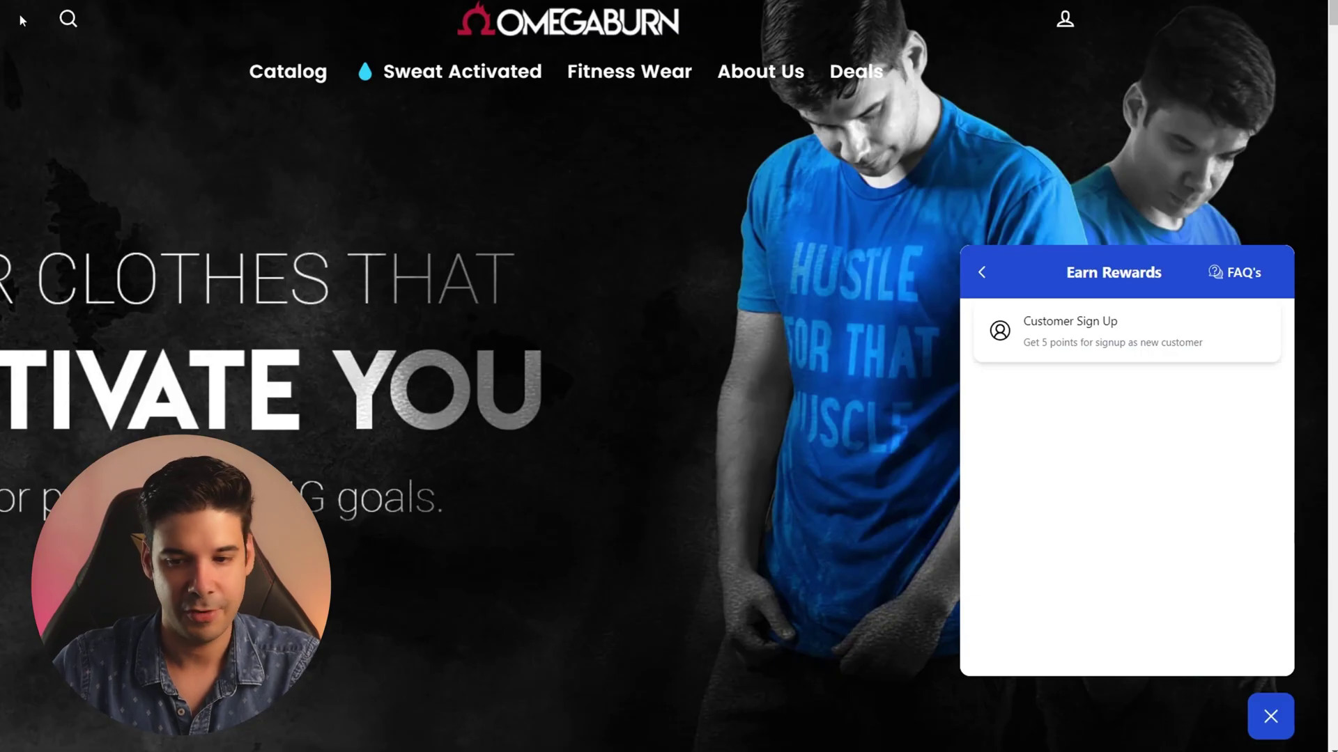
key("F5")
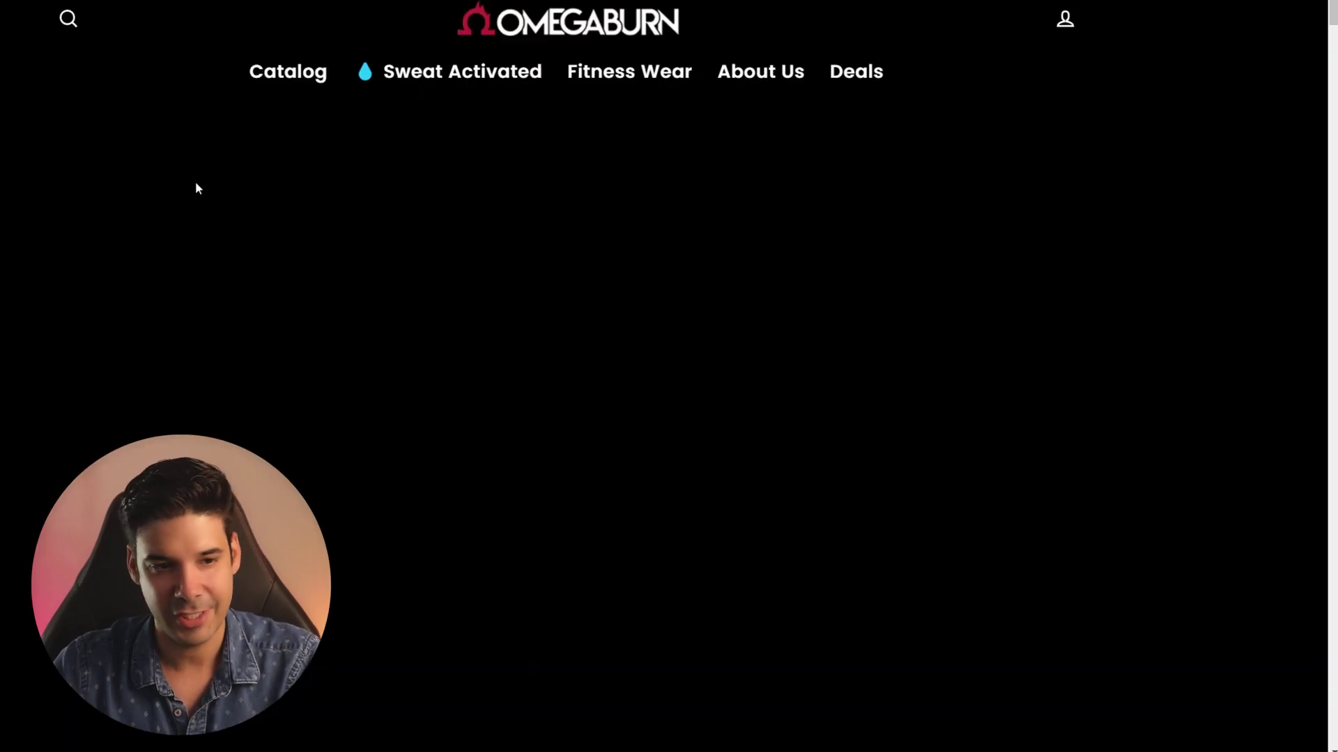
Show Ways to redeem and read the Free Priority Shipping Reward: 10 points for up to $10 shipping
scroll(1148, 601, "down", 5)
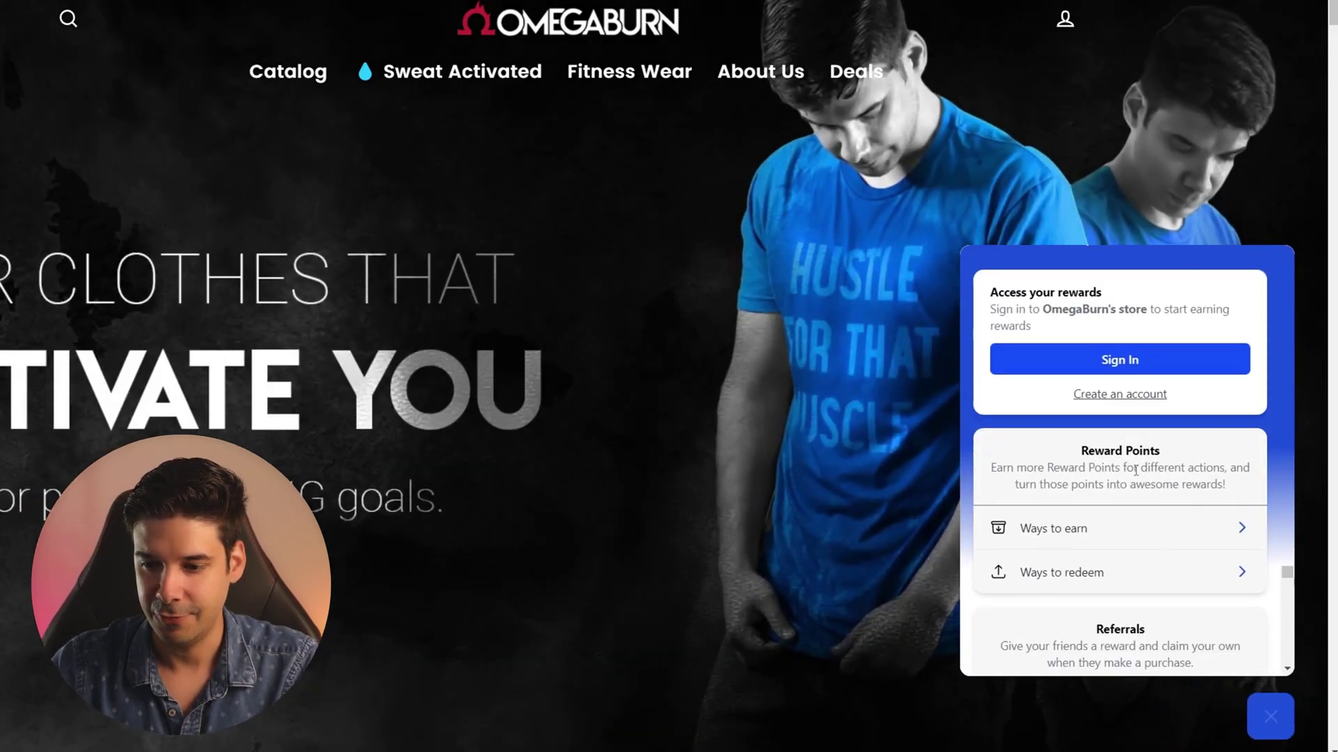
left_click(1029, 414)
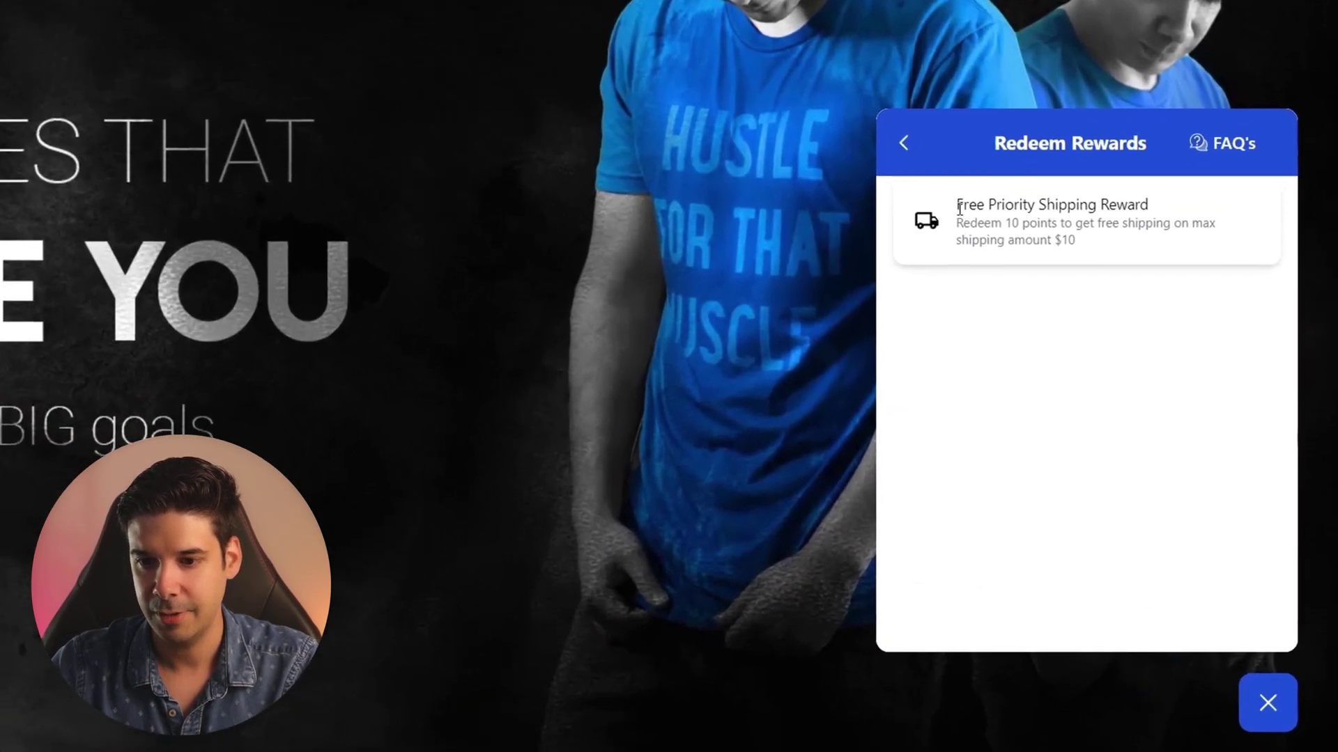
left_click_drag(1022, 320, 1084, 317)
left_click_drag(1022, 169, 1119, 171)
left_click_drag(976, 194, 1188, 189)
left_click_drag(962, 212, 1090, 230)
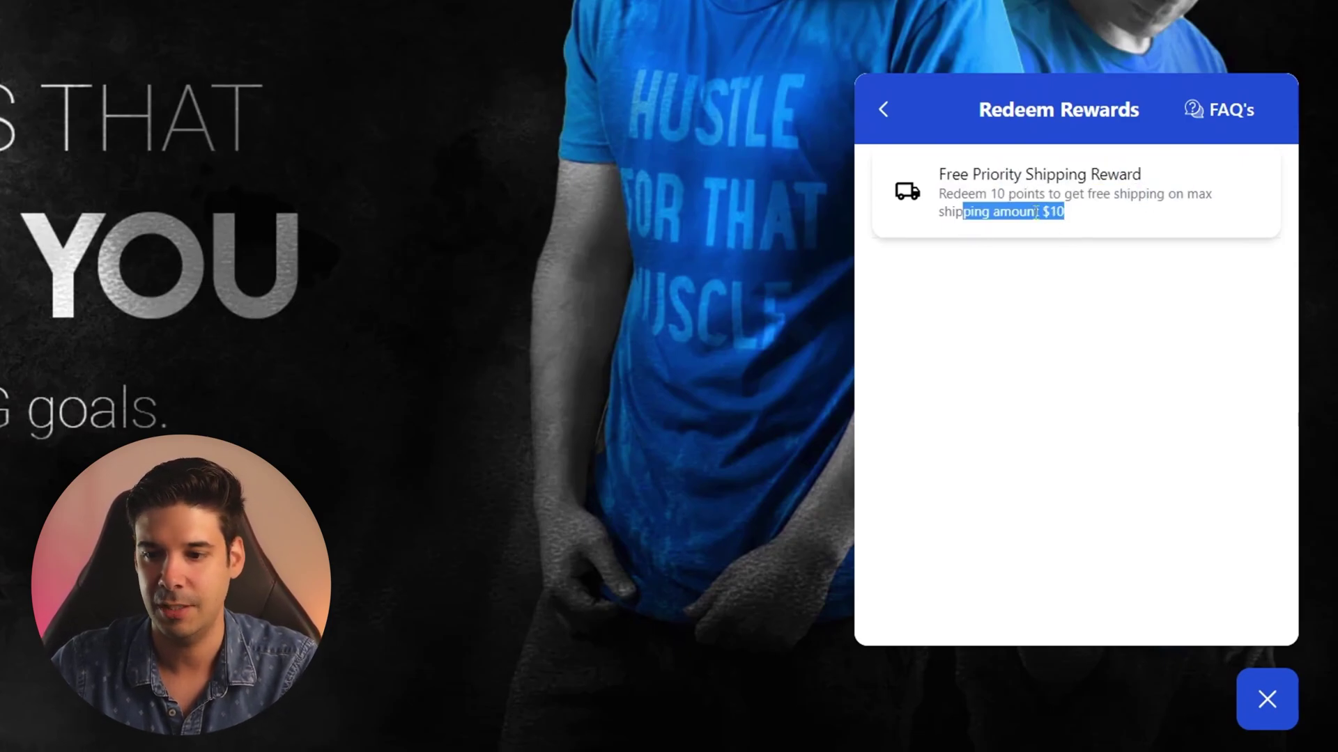
left_click(962, 211)
left_click_drag(965, 196, 1049, 212)
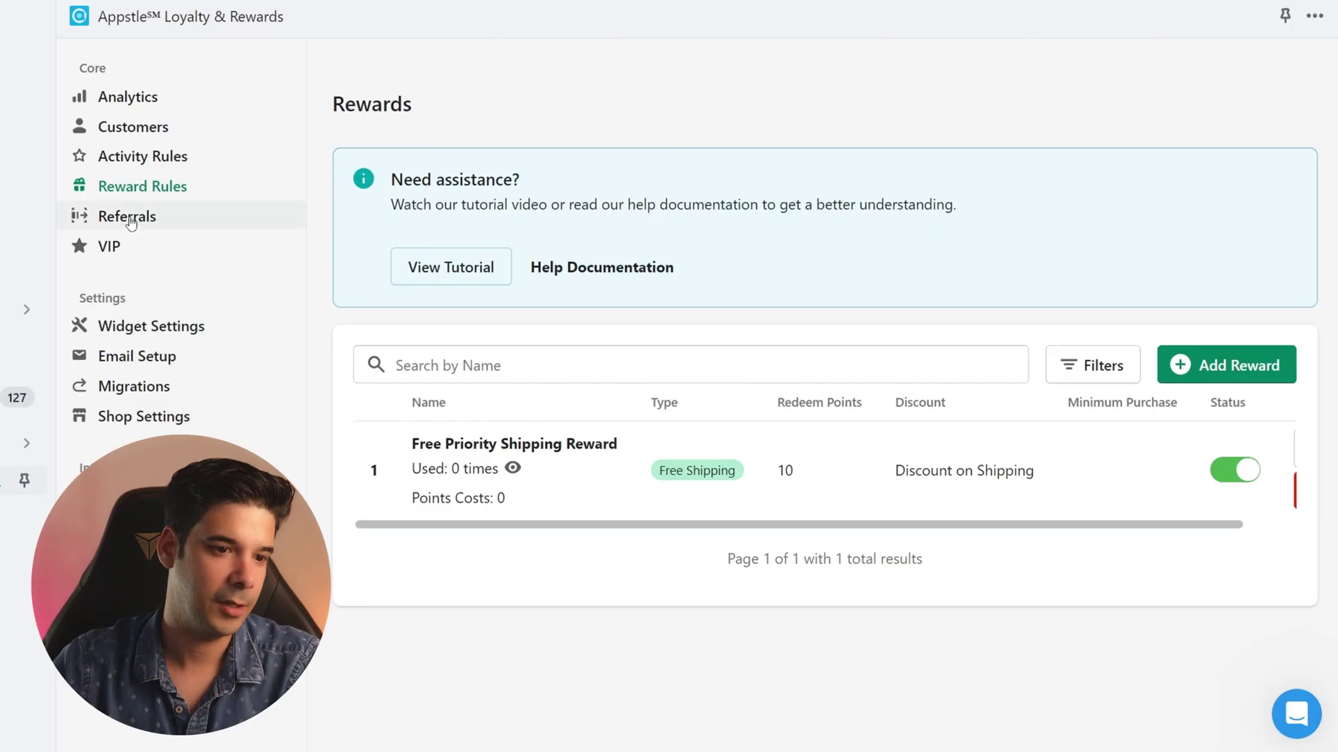
Look over the Referrals page and scroll through the VIP tiers
left_click(130, 216)
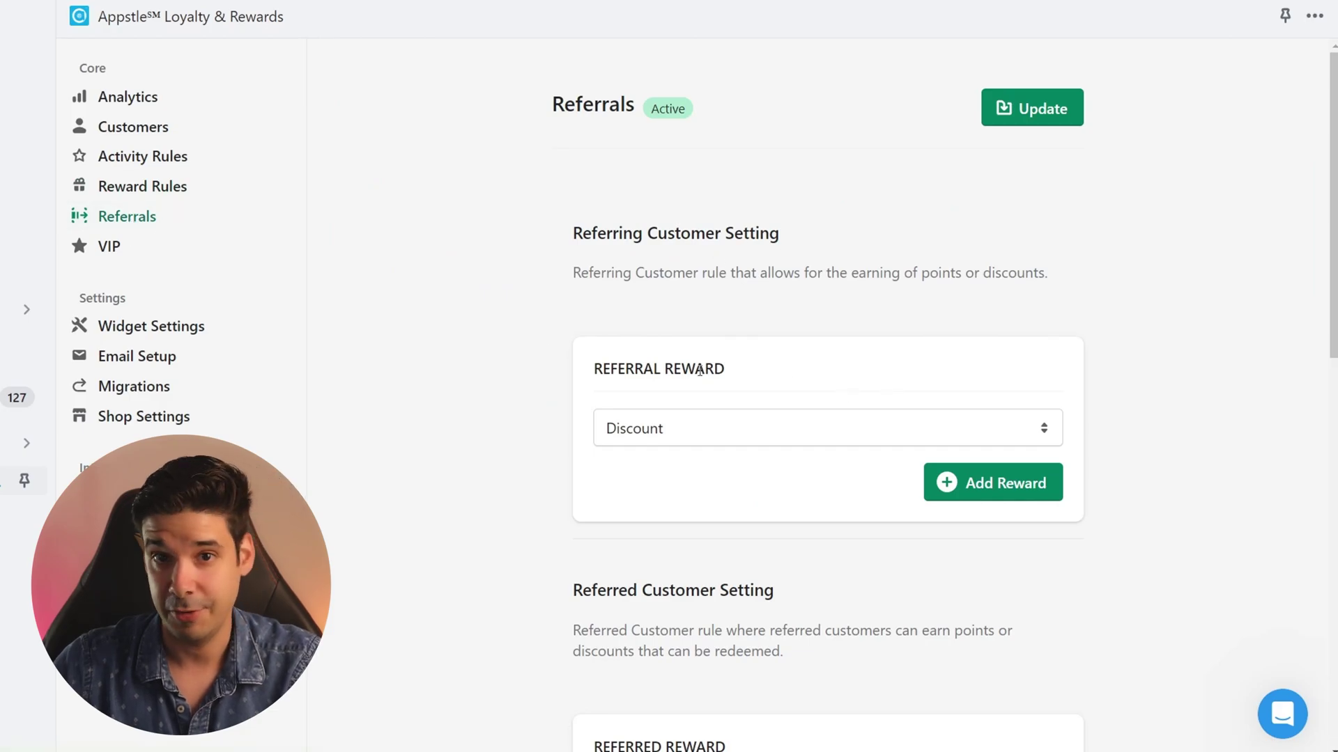
scroll(700, 371, "down", 3)
left_click(112, 252)
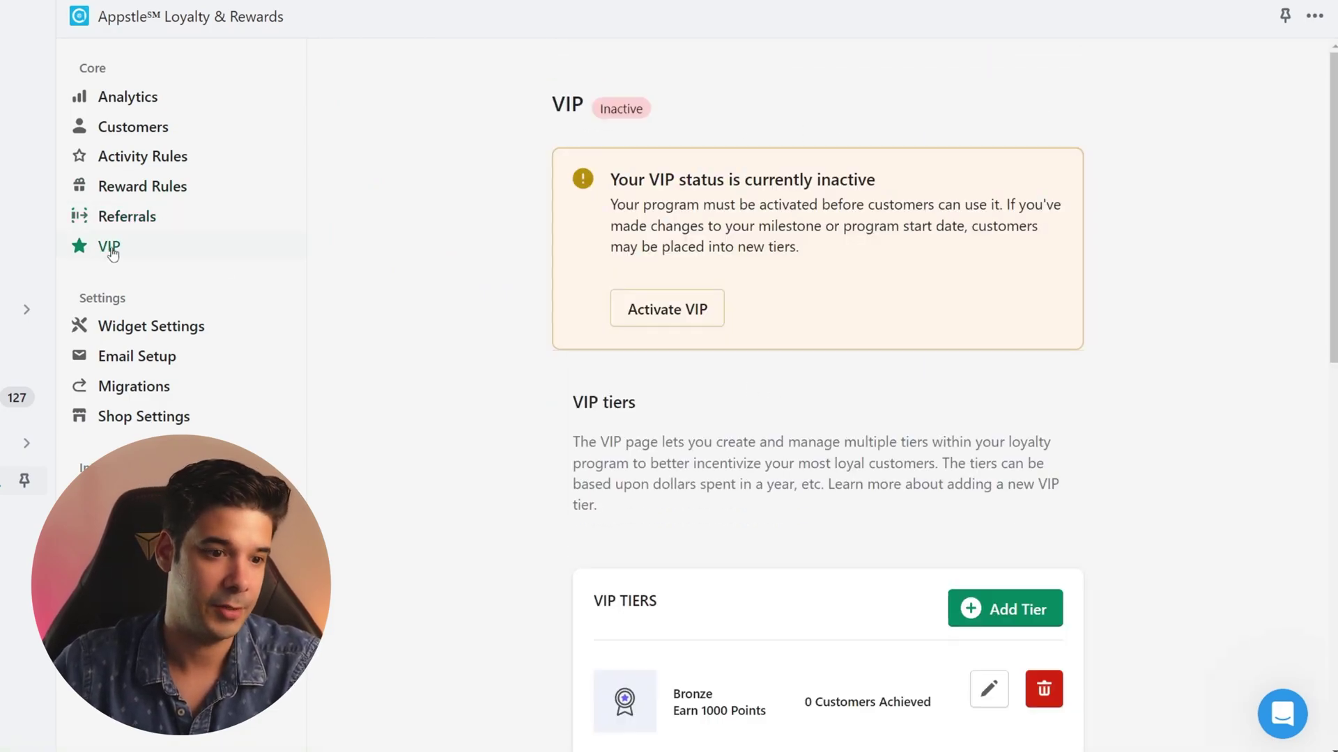
scroll(645, 280, "down", 4)
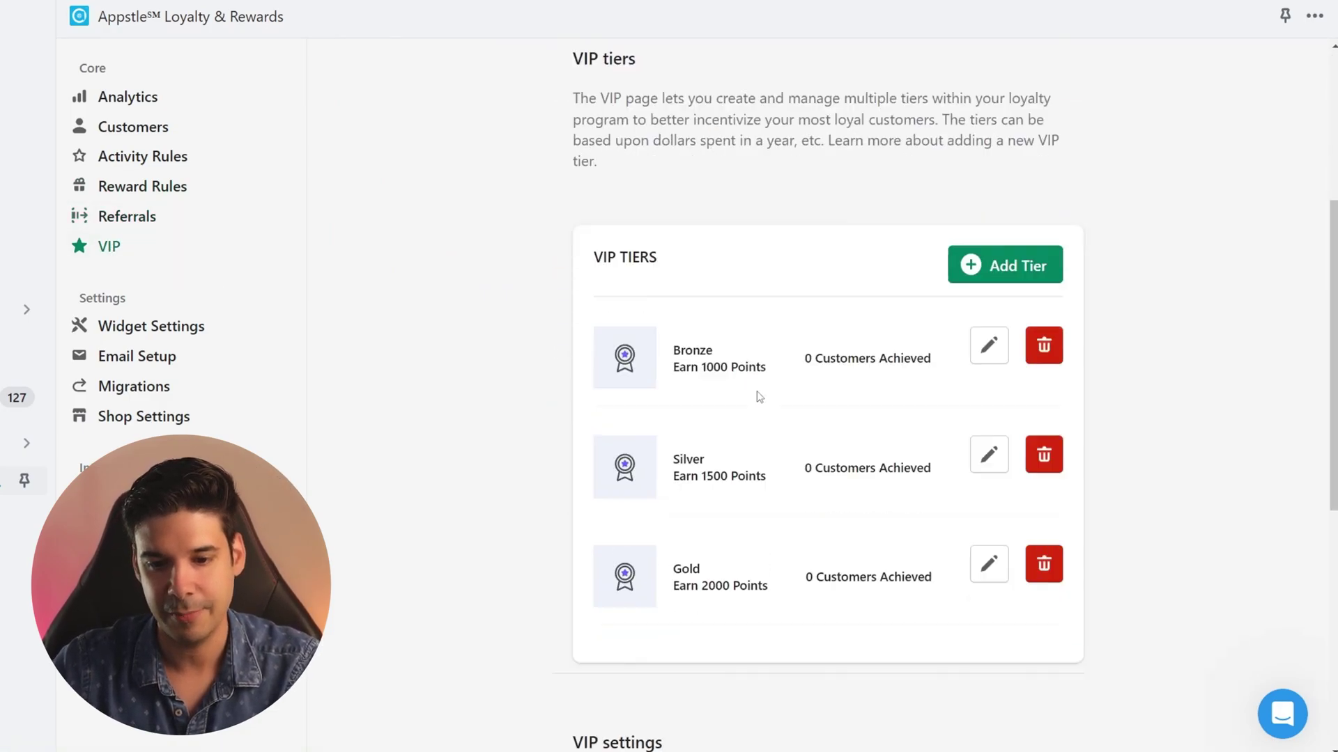
scroll(779, 382, "down", 3)
scroll(362, 257, "down", 1)
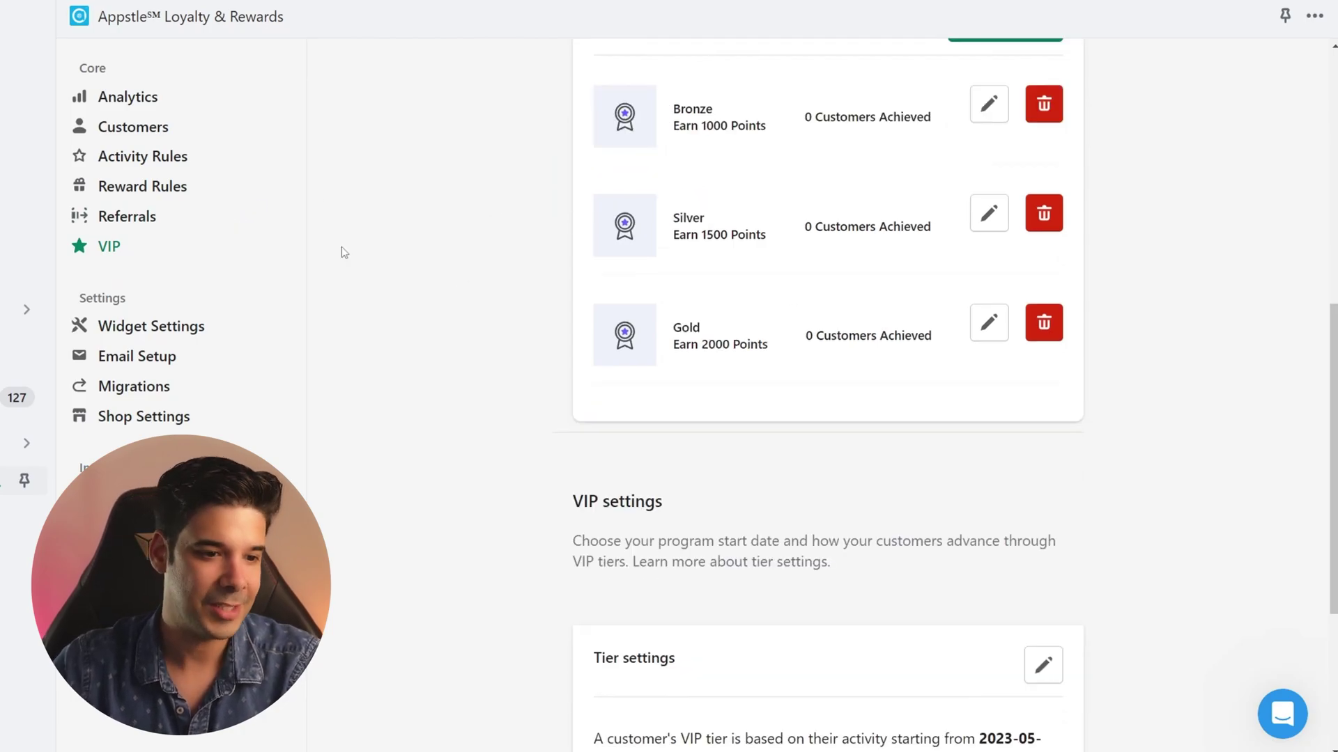
Open Widget Settings and inspect the Loyalty Points title and the widget and button logo fields
left_click(147, 332)
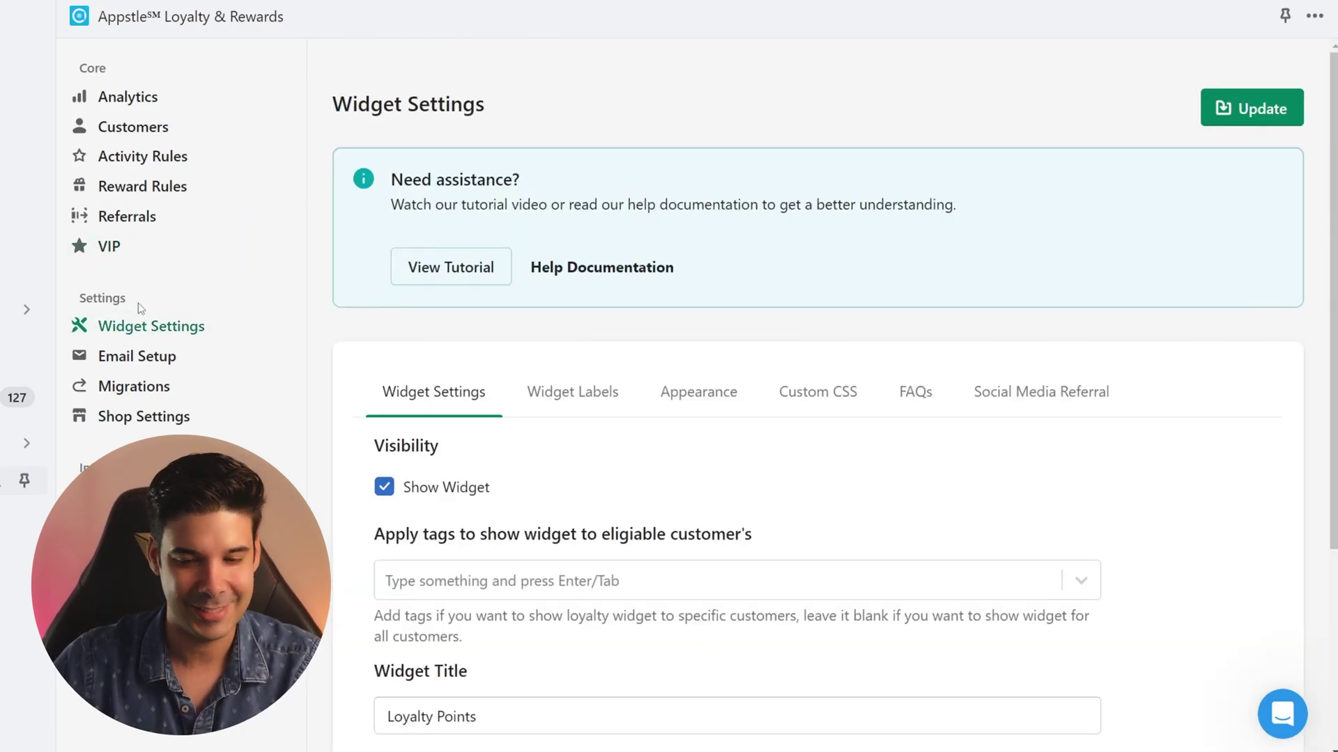
scroll(770, 293, "down", 4)
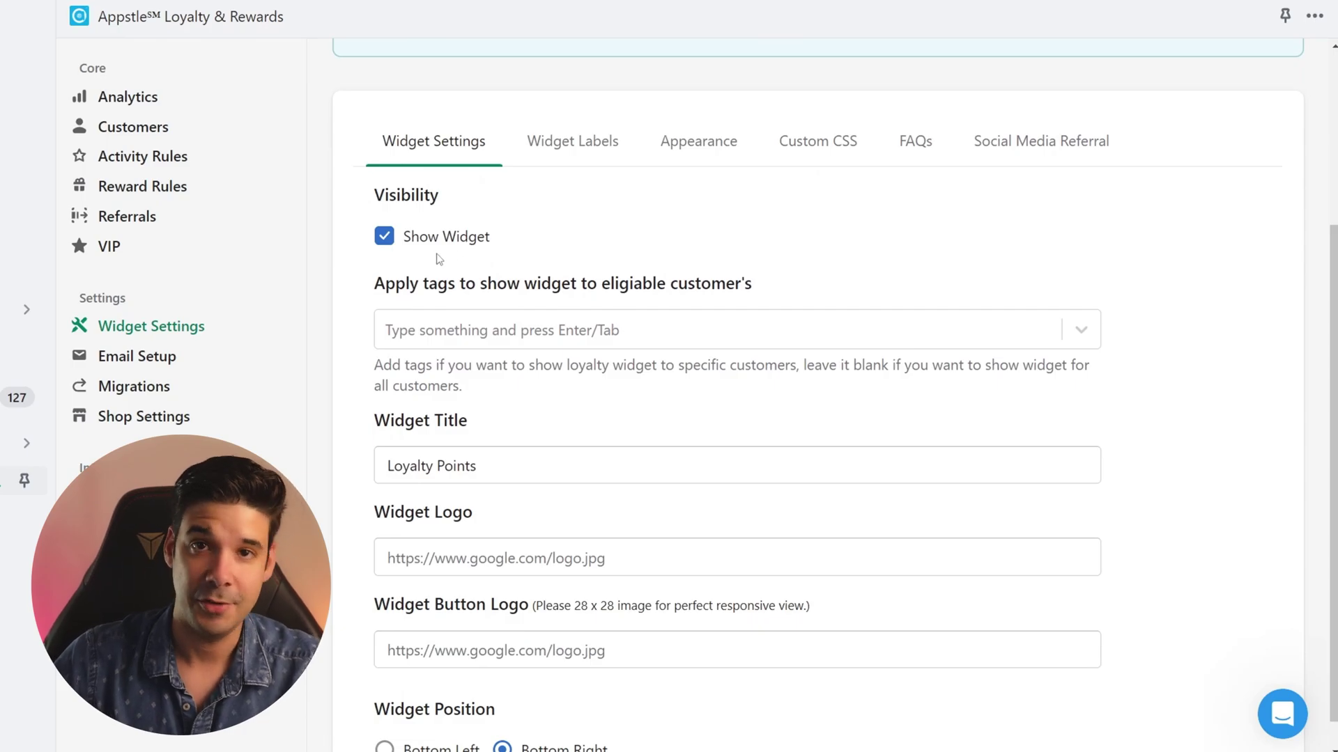
scroll(447, 288, "down", 1)
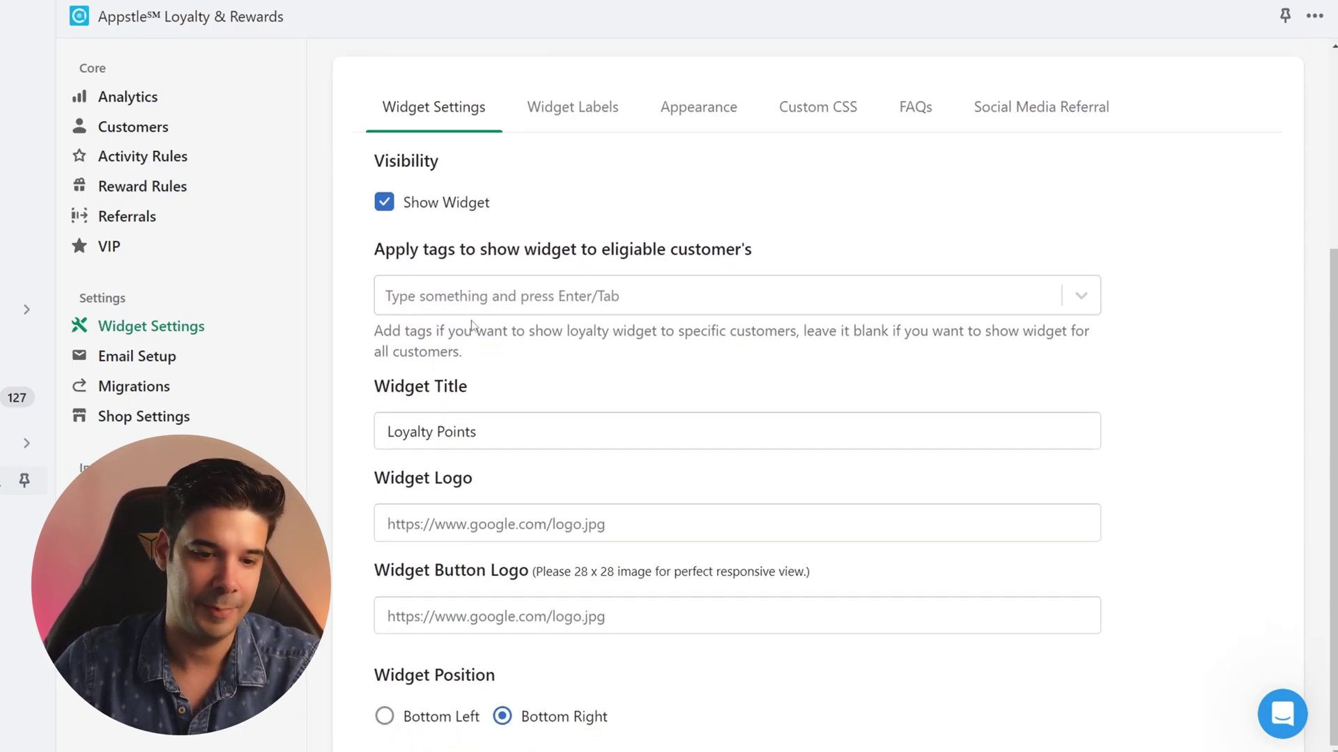
left_click_drag(456, 435, 567, 472)
left_click(551, 529)
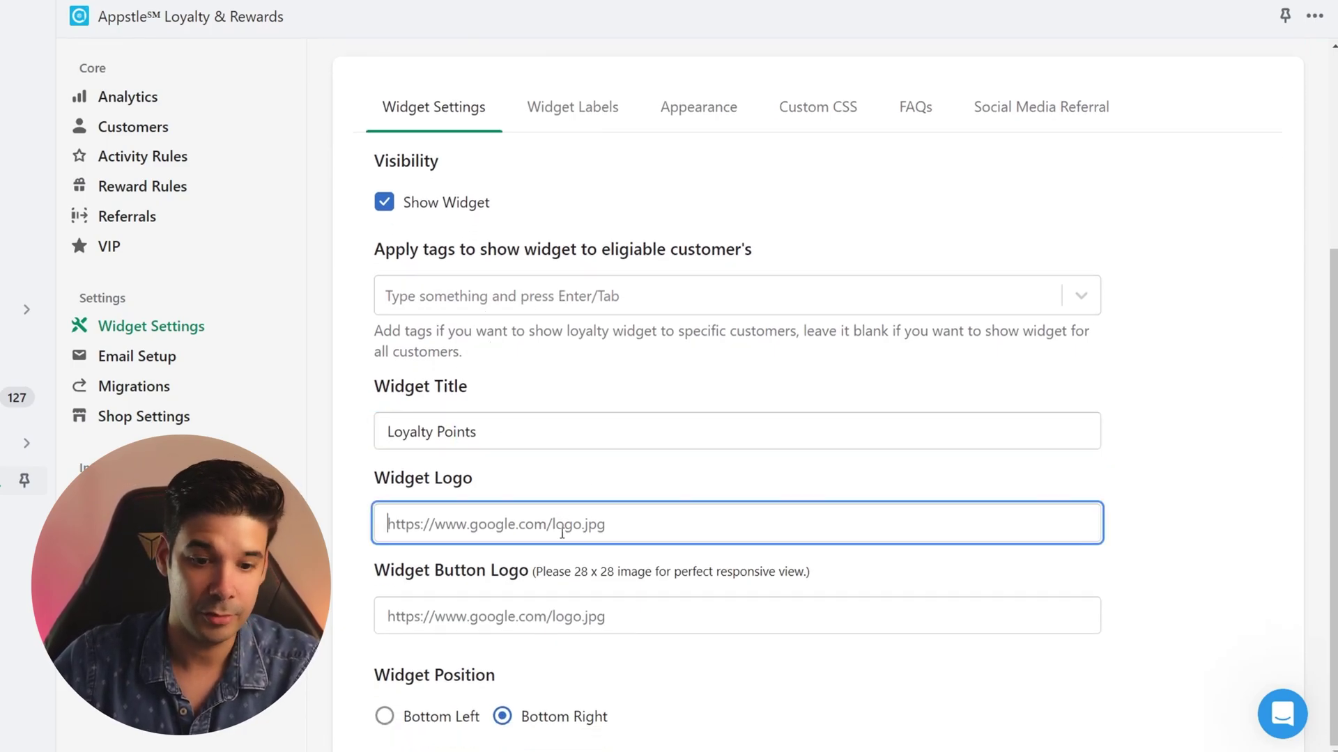
left_click(561, 609)
left_click(524, 715)
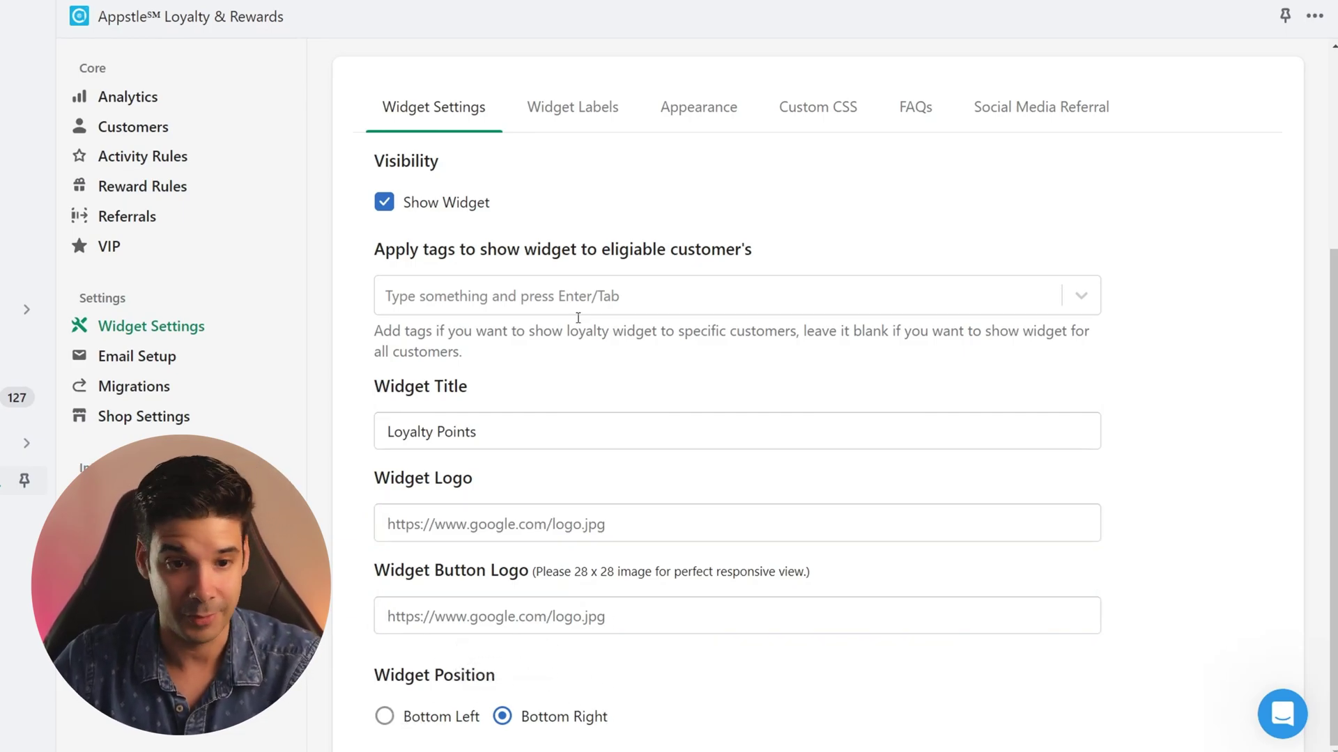
Review the Widget Home Labels, including the community 'Join' text
left_click(574, 126)
left_click(585, 198)
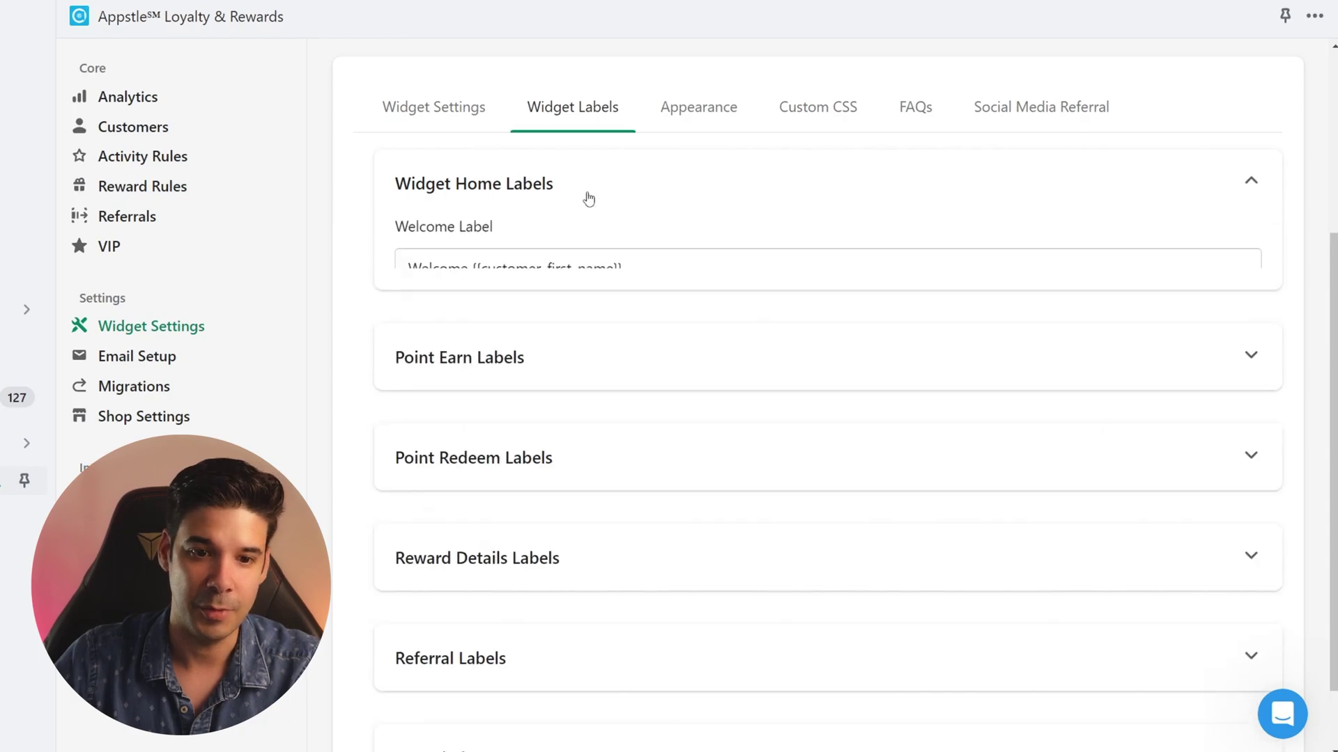
scroll(510, 211, "down", 3)
scroll(509, 211, "up", 5)
left_click_drag(634, 471, 361, 459)
left_click_drag(533, 542, 377, 577)
double_click(424, 636)
left_click(613, 642)
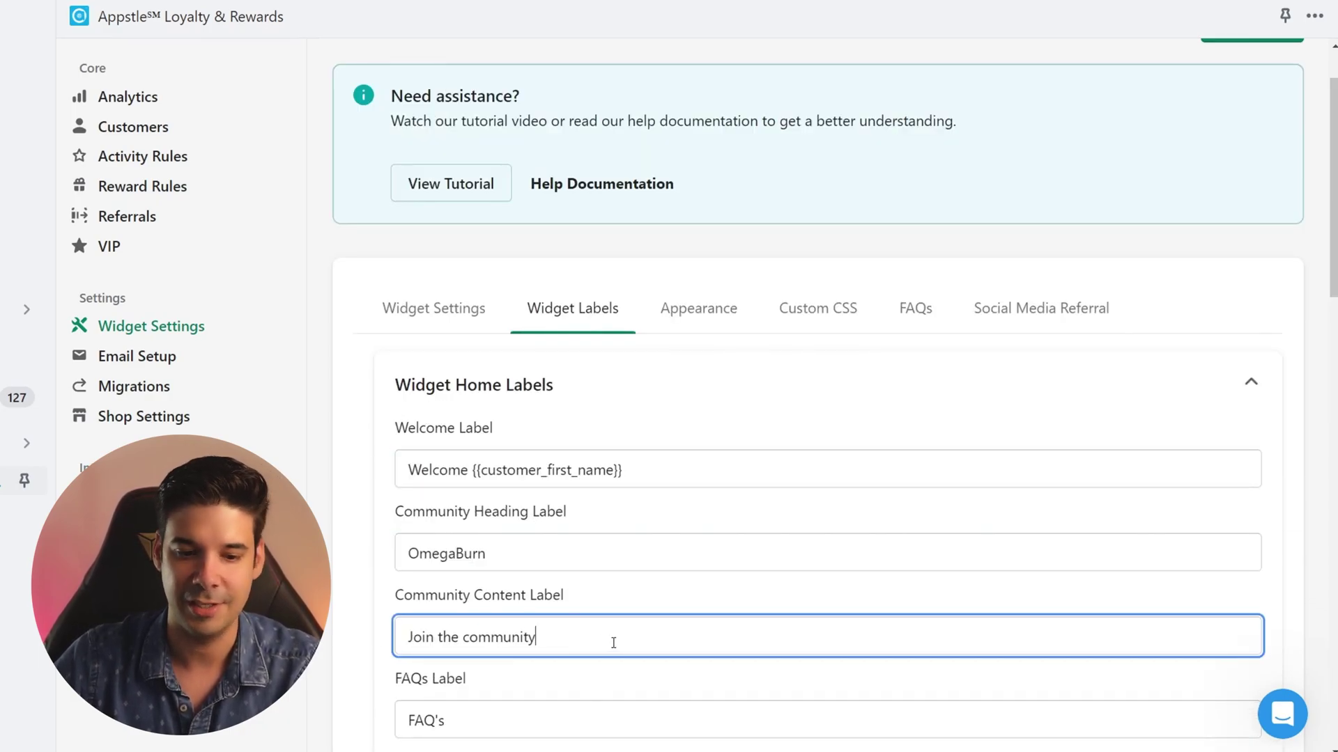
Check the widget background colour and Custom CSS editor, then view the FAQ entries
left_click(675, 312)
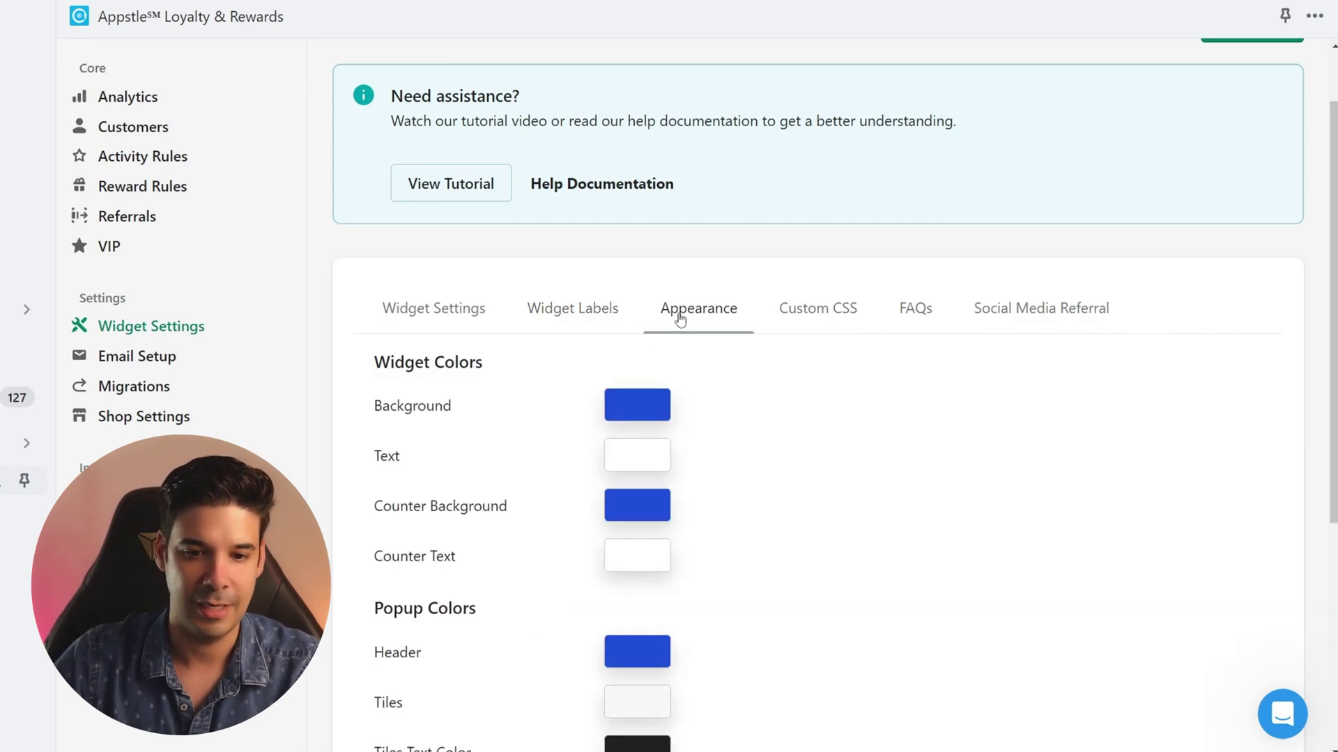
scroll(582, 383, "down", 1)
scroll(529, 390, "down", 1)
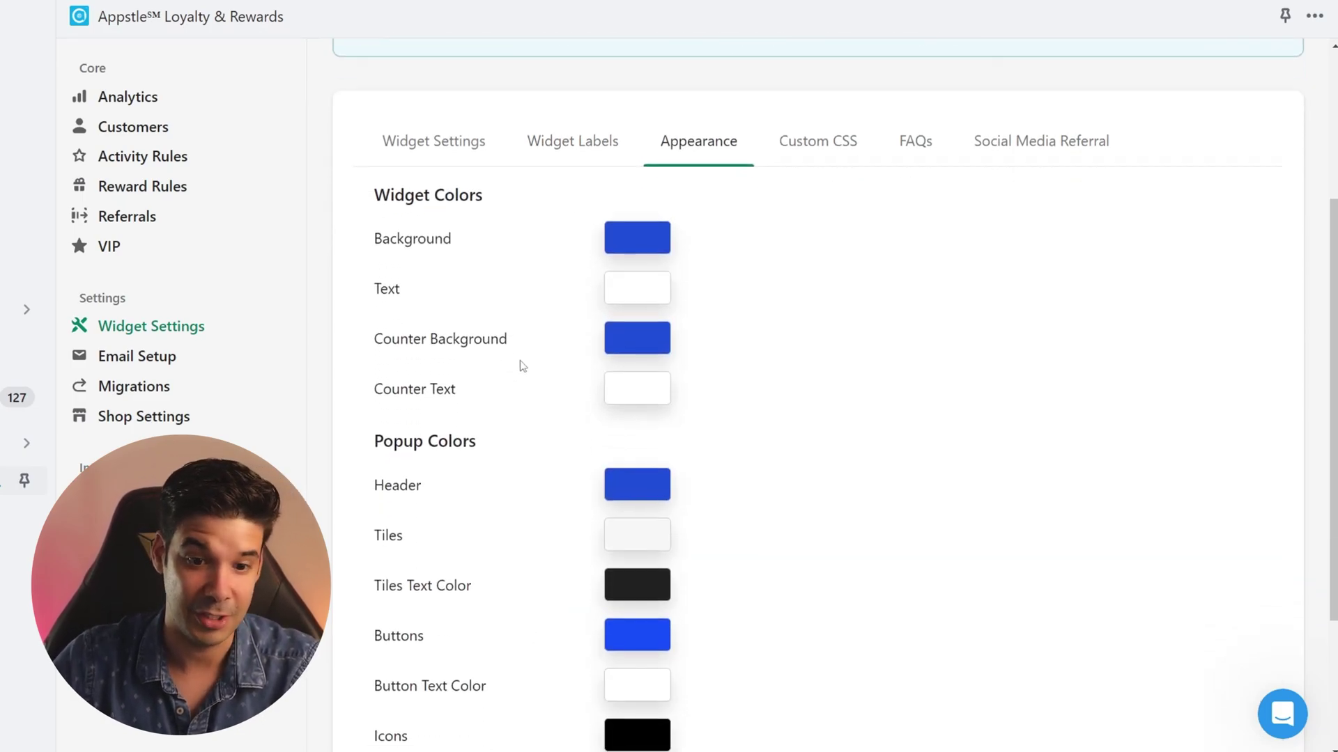
left_click(625, 241)
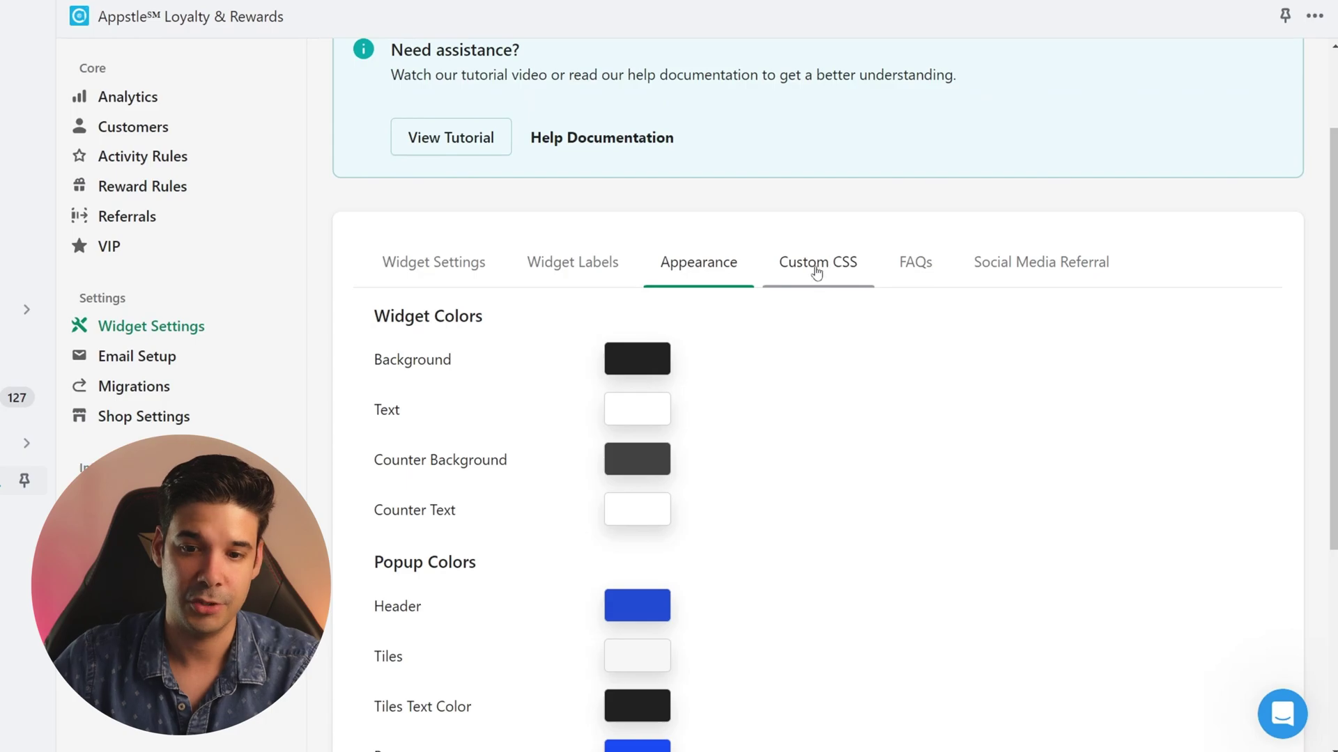
left_click(816, 269)
left_click(492, 359)
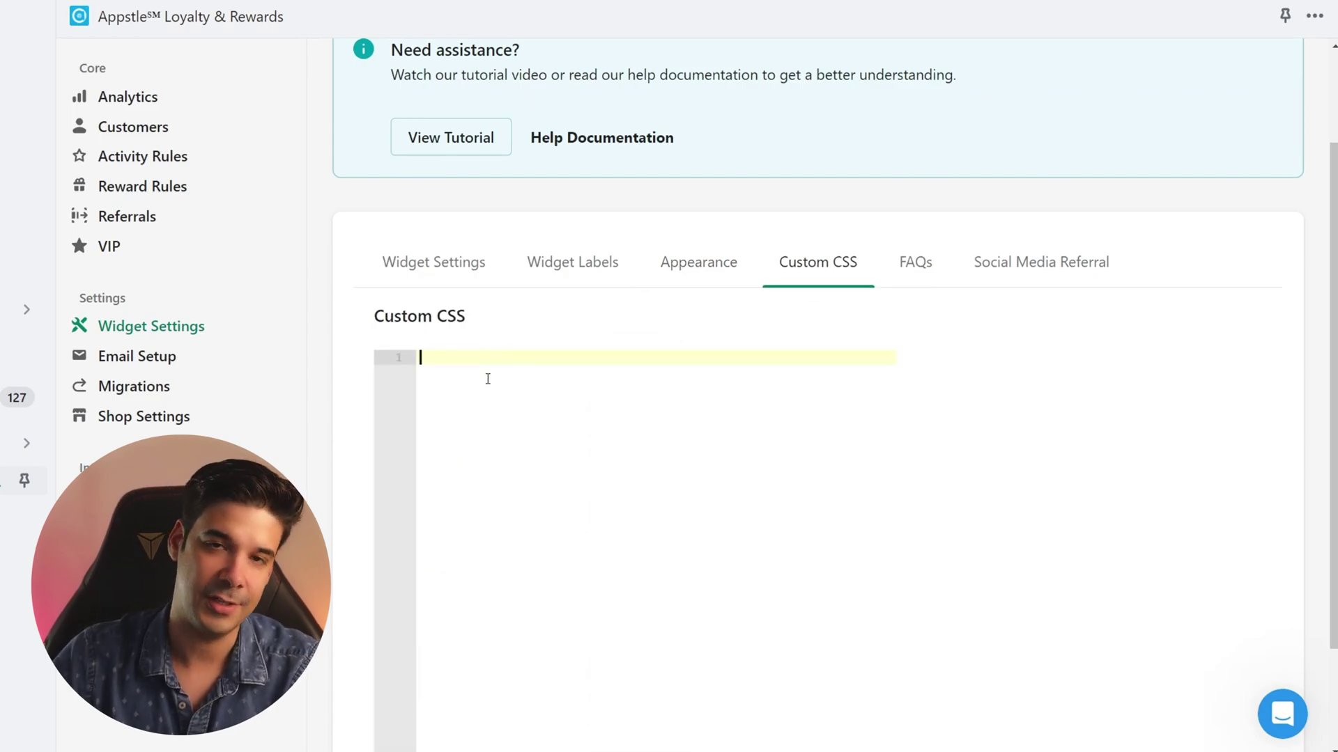
left_click(909, 273)
scroll(579, 424, "down", 1)
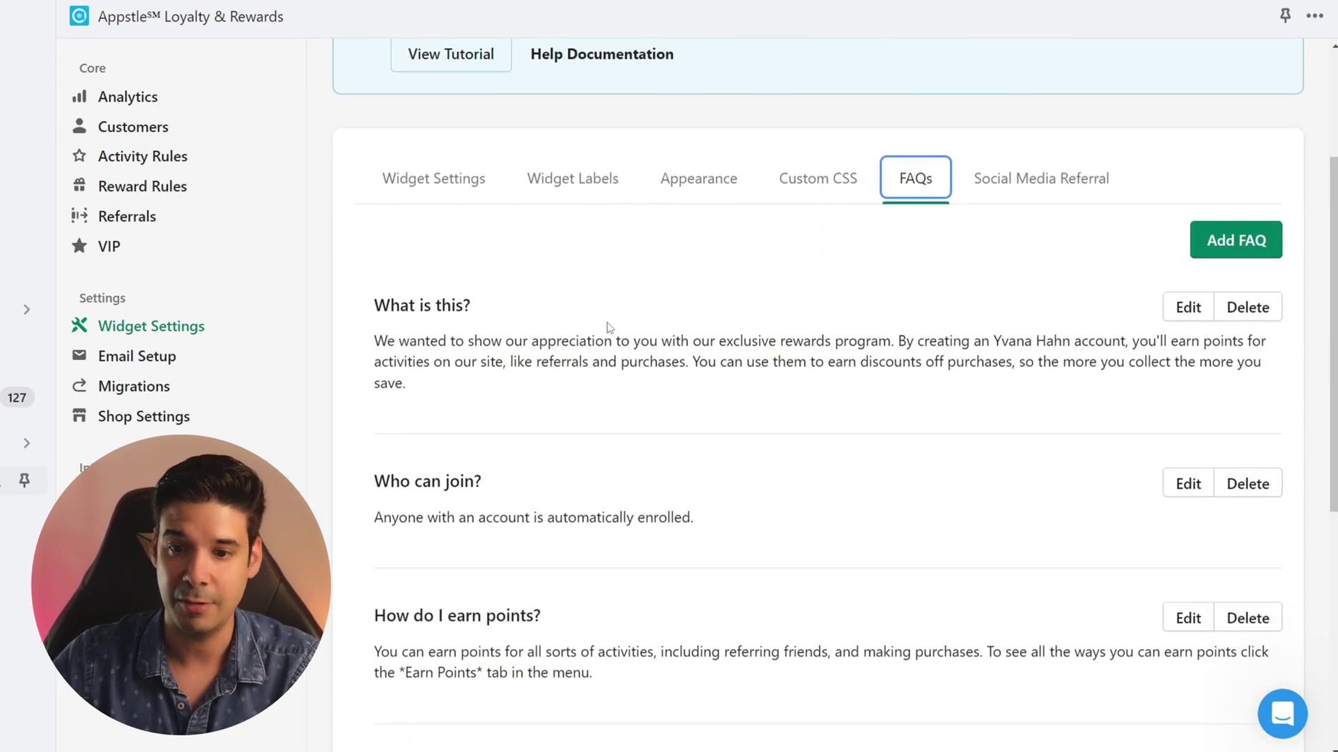
Browse the FAQ entries, then show the Social Media Referral tab with its Facebook link
scroll(605, 315, "down", 1)
left_click_drag(470, 278, 477, 278)
scroll(611, 224, "down", 4)
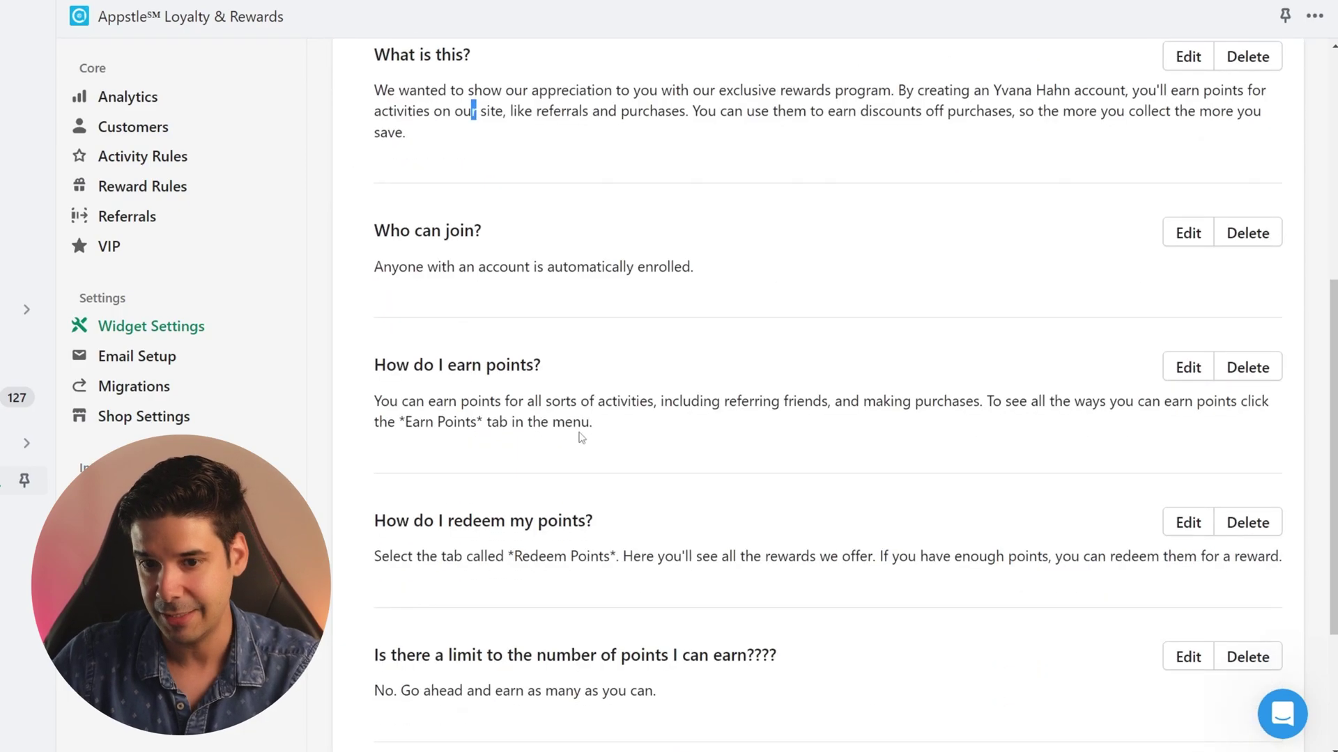
scroll(708, 322, "up", 4)
scroll(456, 287, "down", 5)
scroll(546, 498, "up", 5)
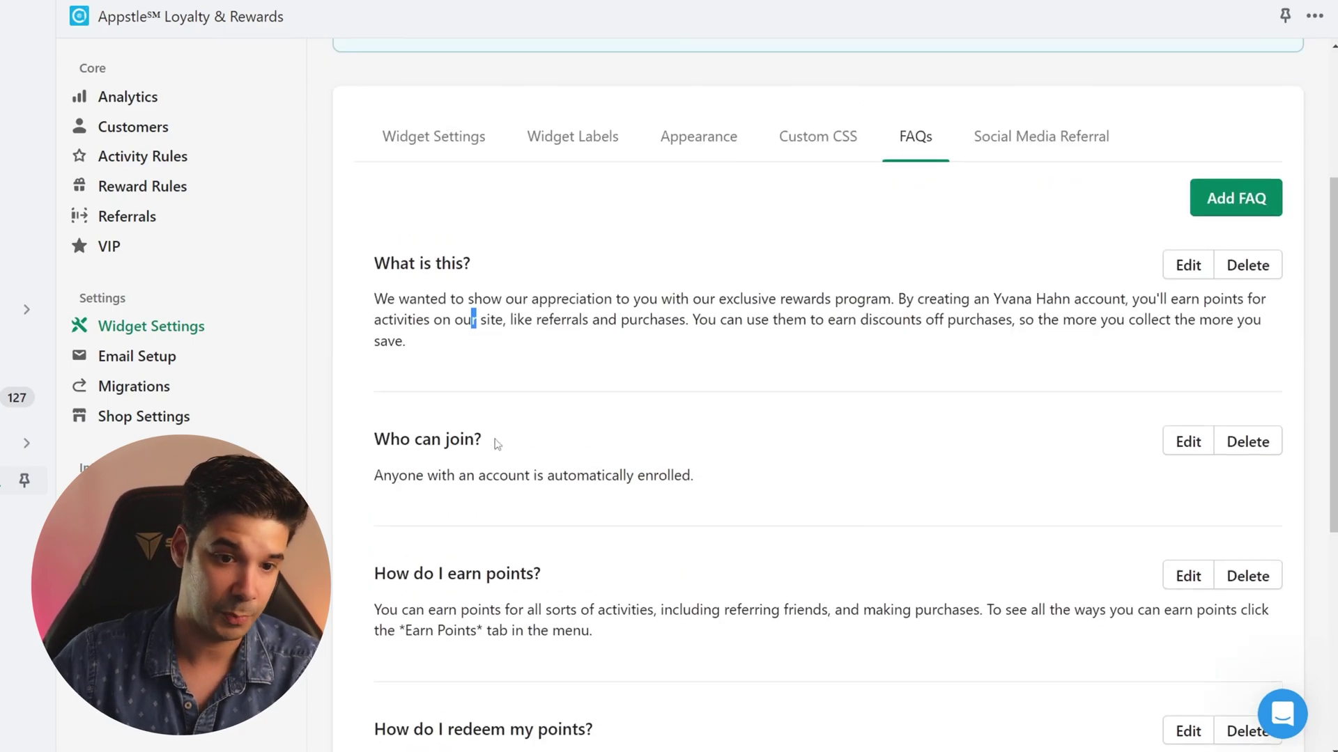
scroll(496, 437, "up", 1)
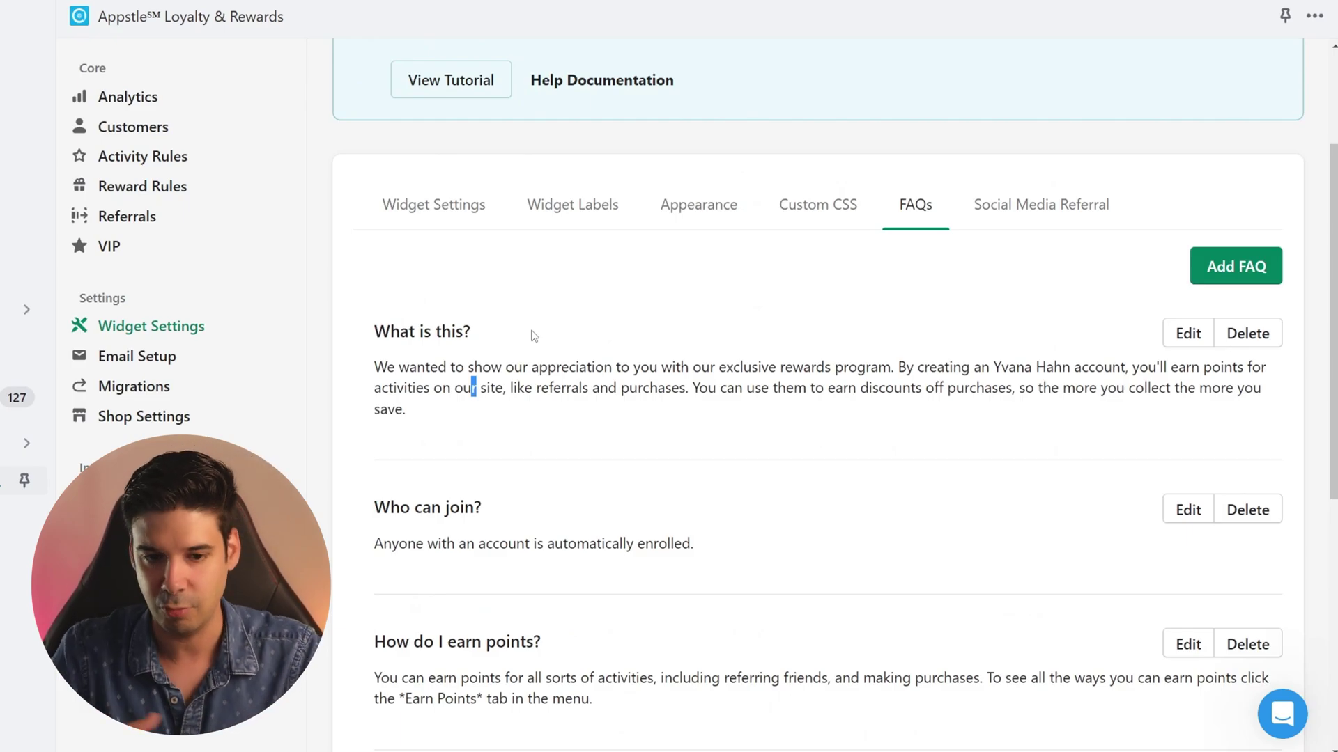
scroll(1163, 206, "up", 3)
left_click(1020, 387)
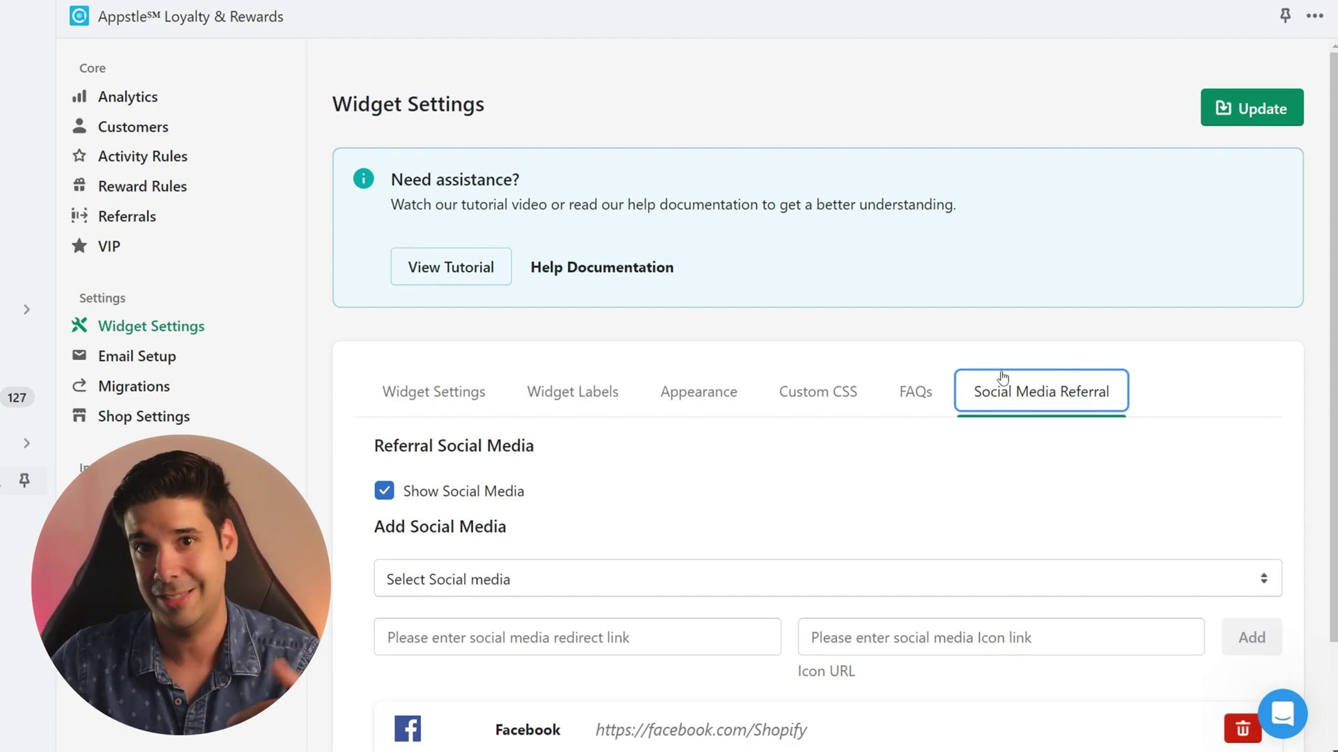
Open loyalty Analytics to review the 3.5k customers, growth chart and Top Customers
left_click(119, 99)
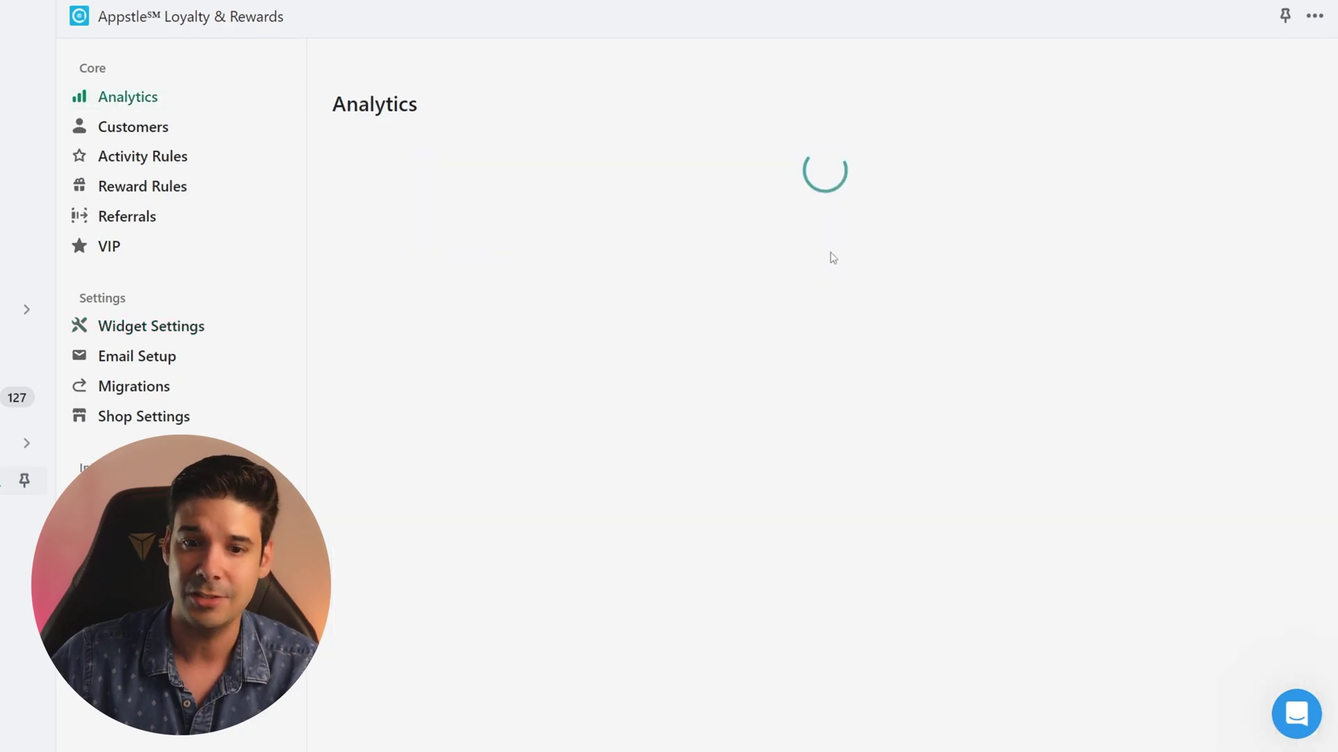
scroll(829, 390, "down", 2)
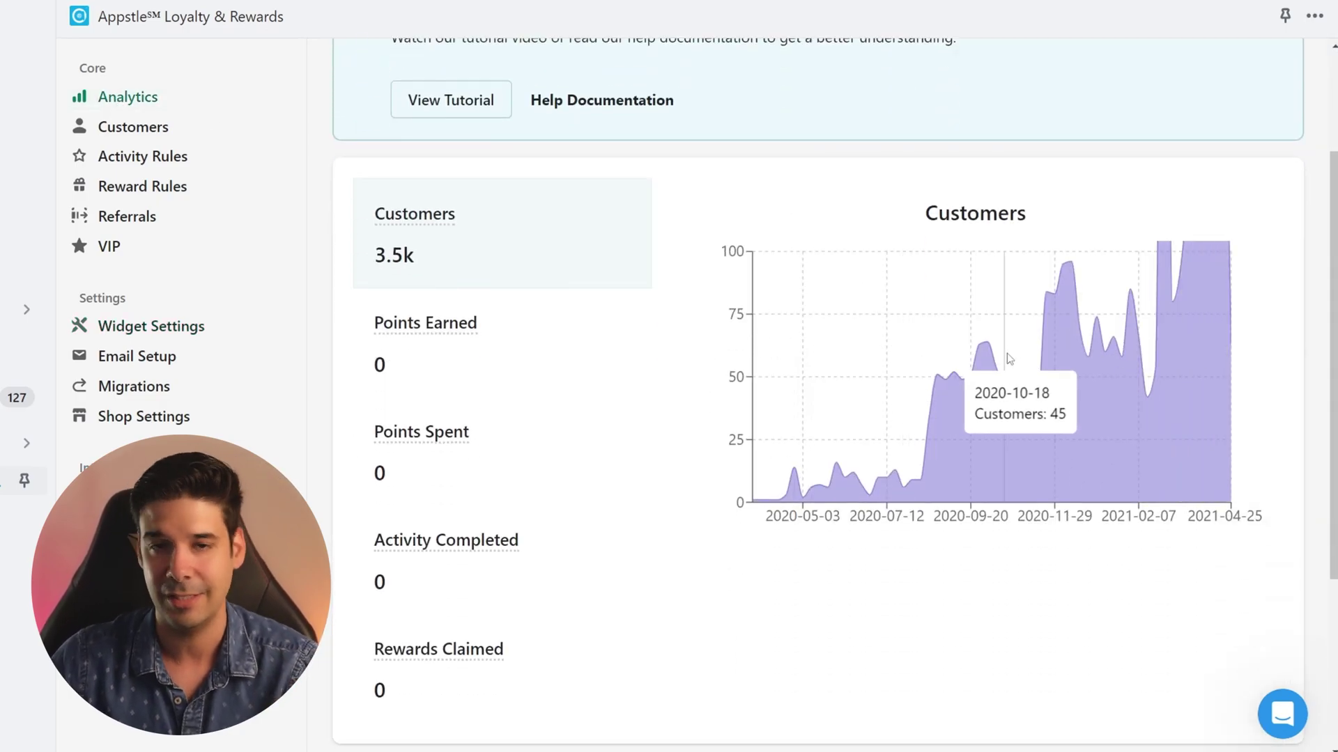
scroll(1045, 314, "down", 3)
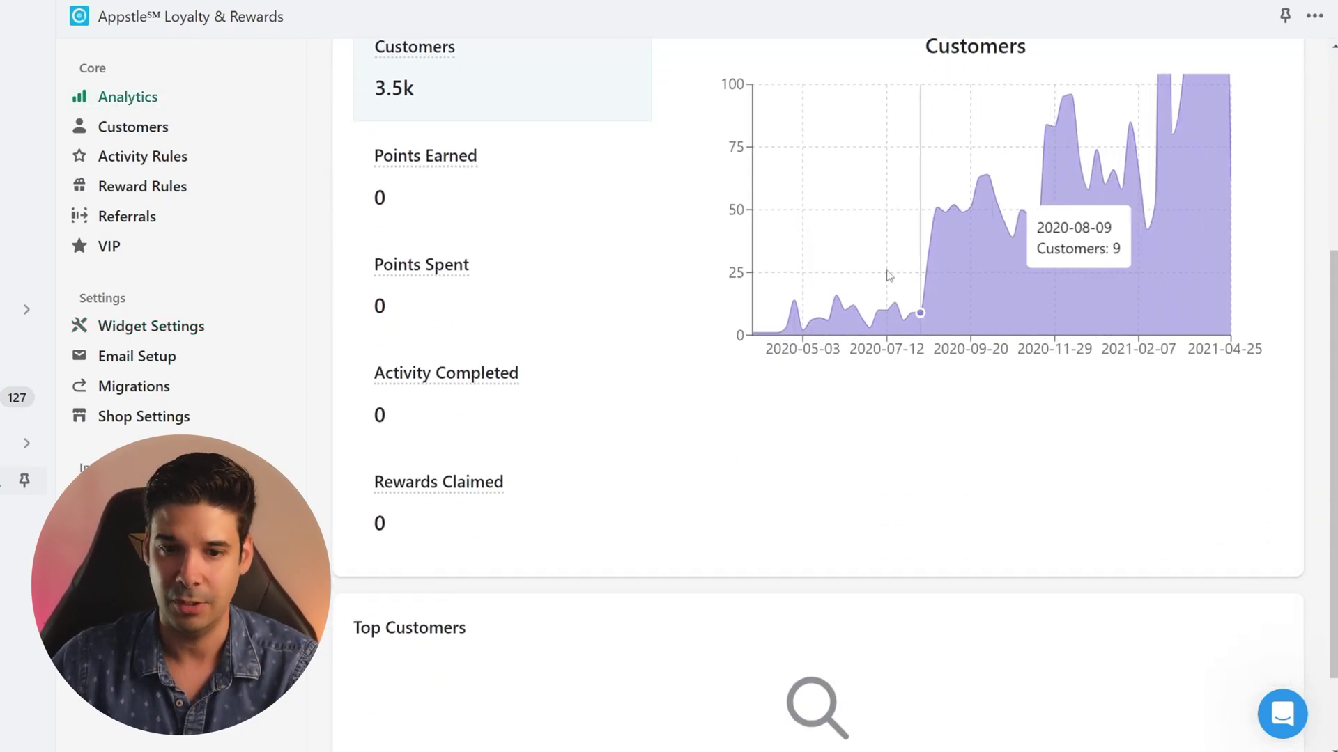
scroll(796, 338, "up", 1)
scroll(796, 338, "up", 3)
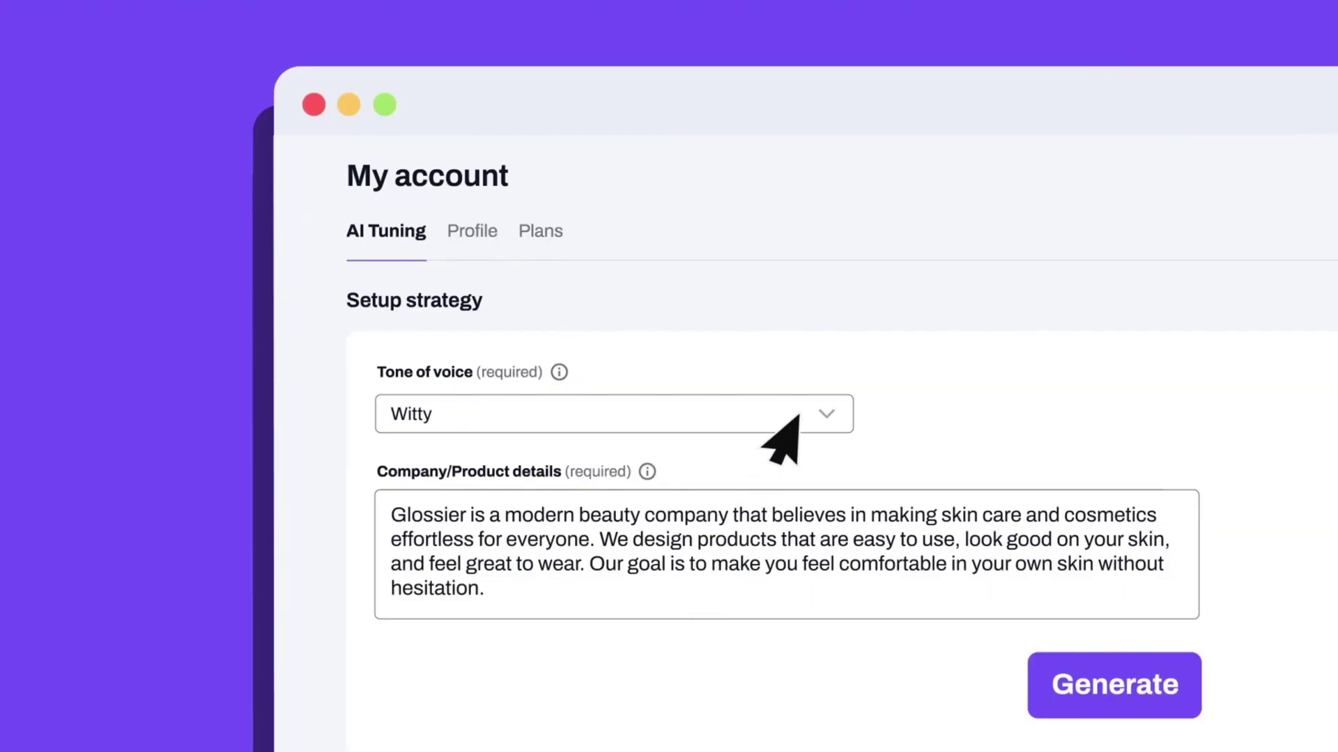
left_click(798, 416)
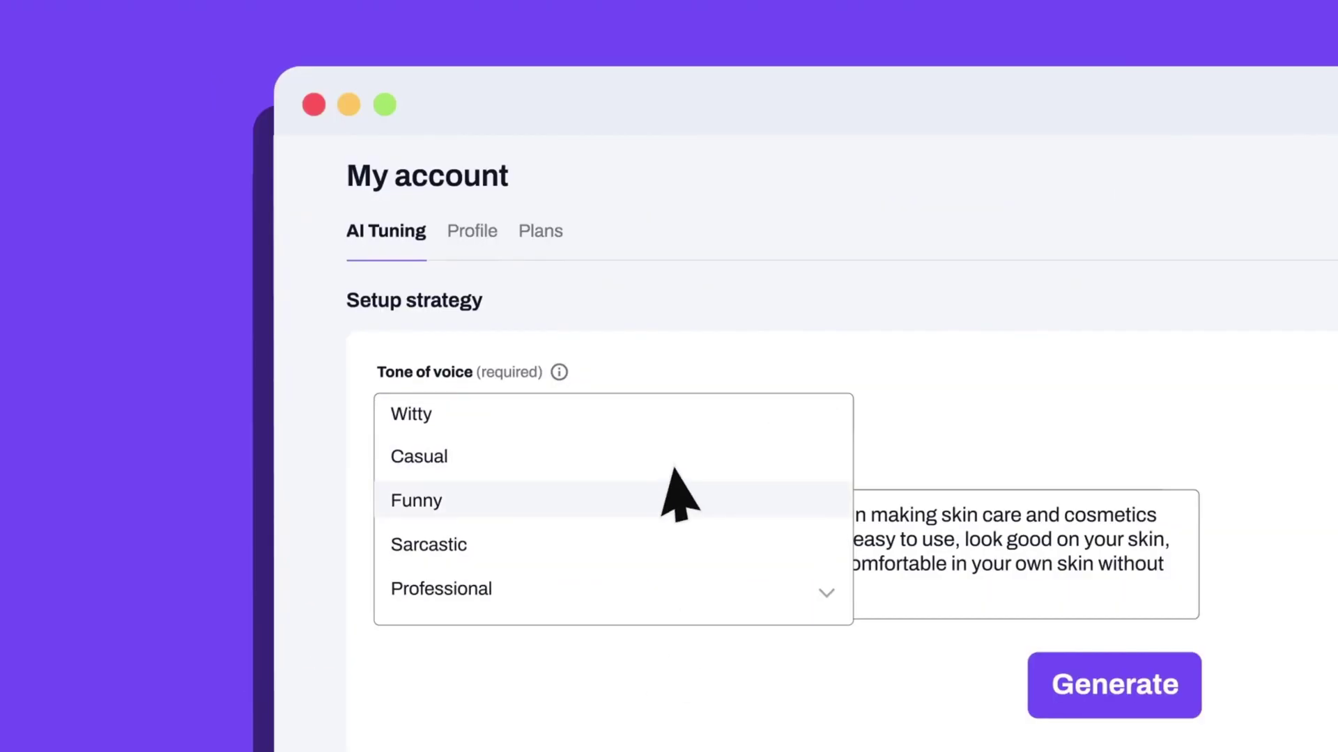
left_click(611, 509)
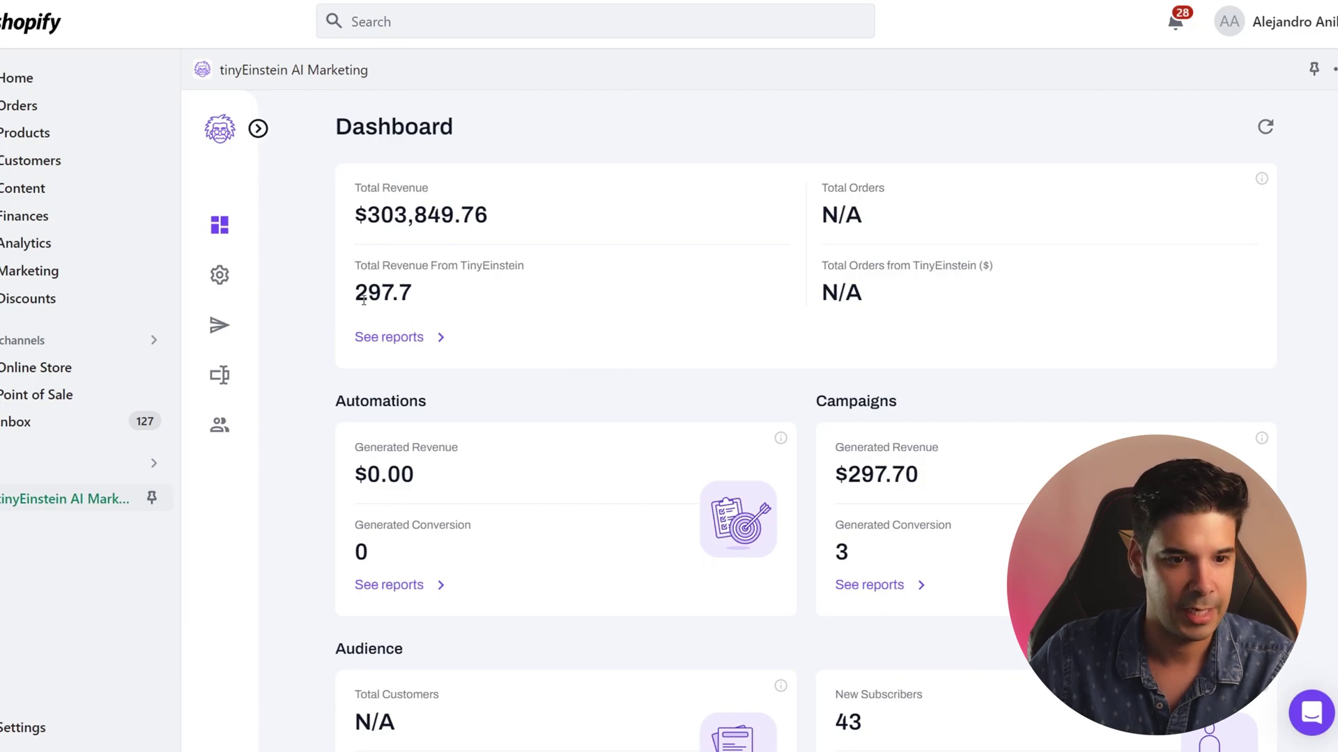
Highlight the 297.7 TinyEinstein revenue, then bring up the email campaigns list
left_click_drag(357, 298, 460, 310)
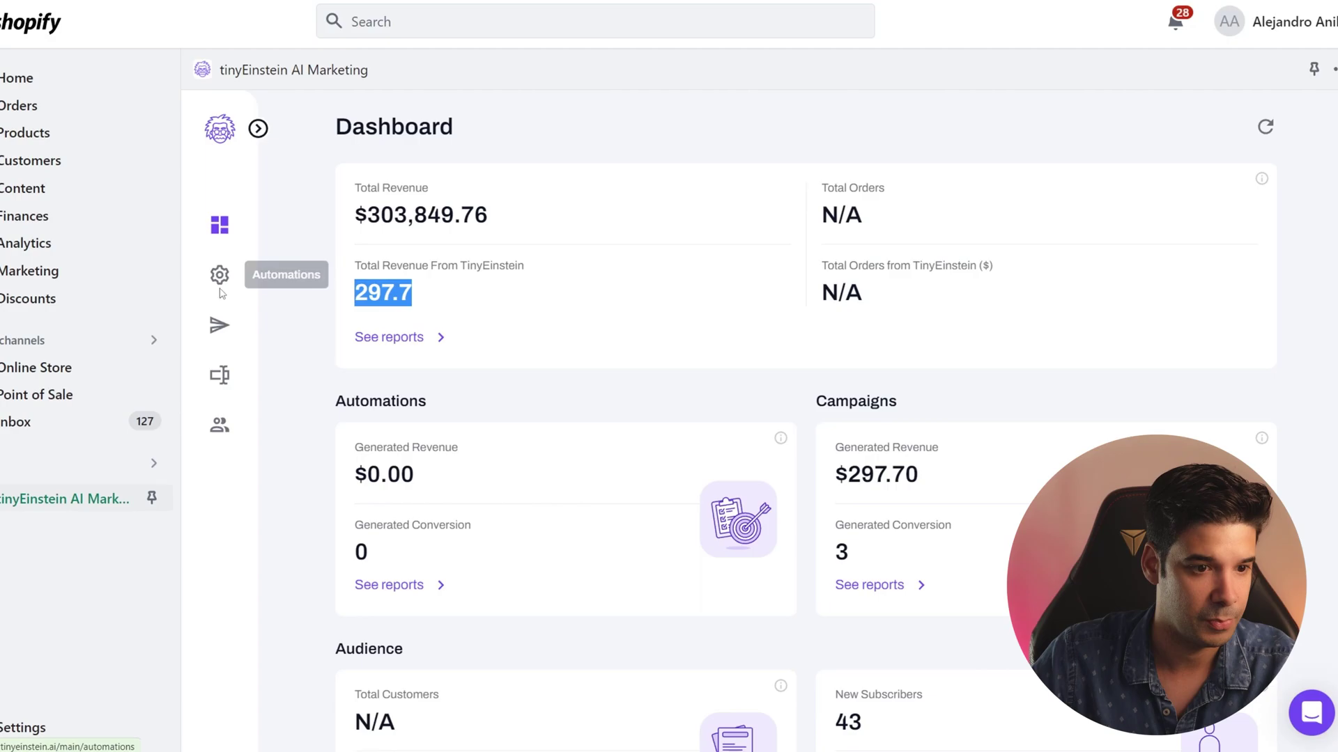
left_click(433, 290)
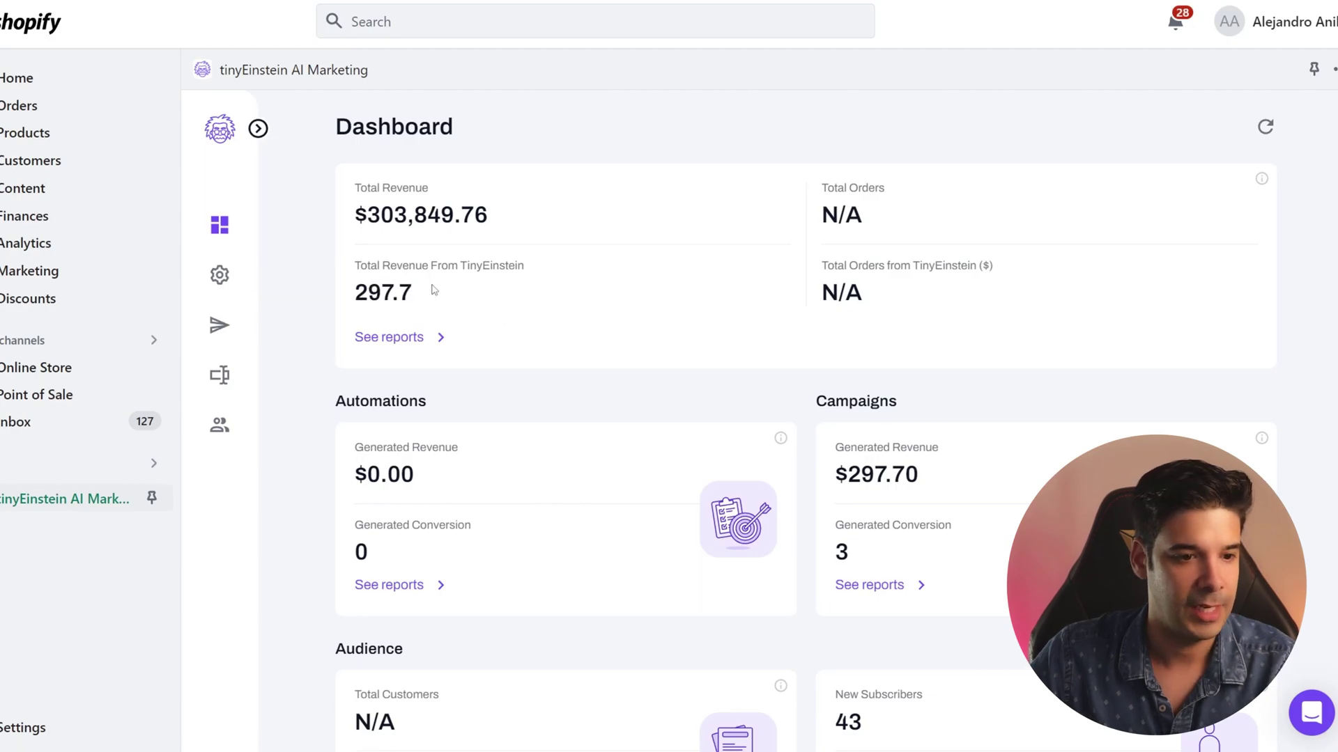
left_click(220, 327)
scroll(669, 425, "down", 4)
scroll(743, 421, "down", 5)
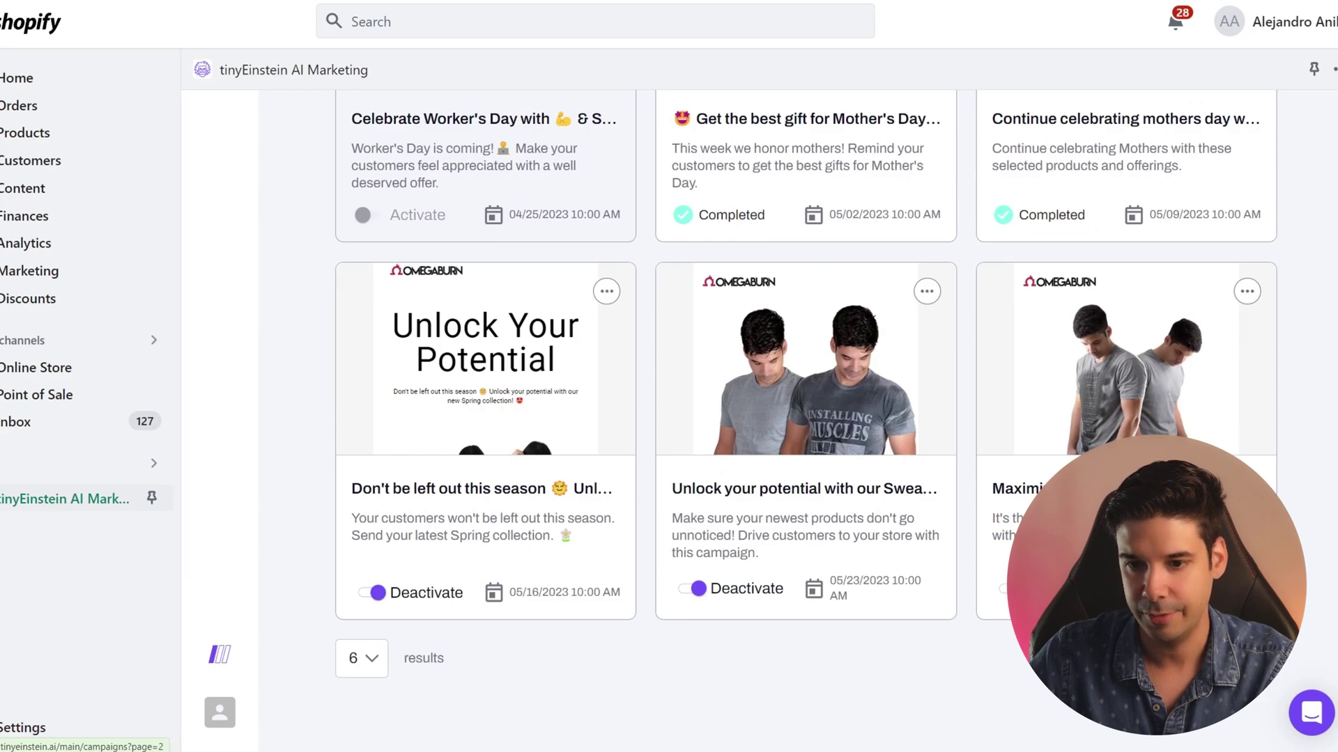
Browse the second page of OmegaBurn email campaigns
left_click(1226, 659)
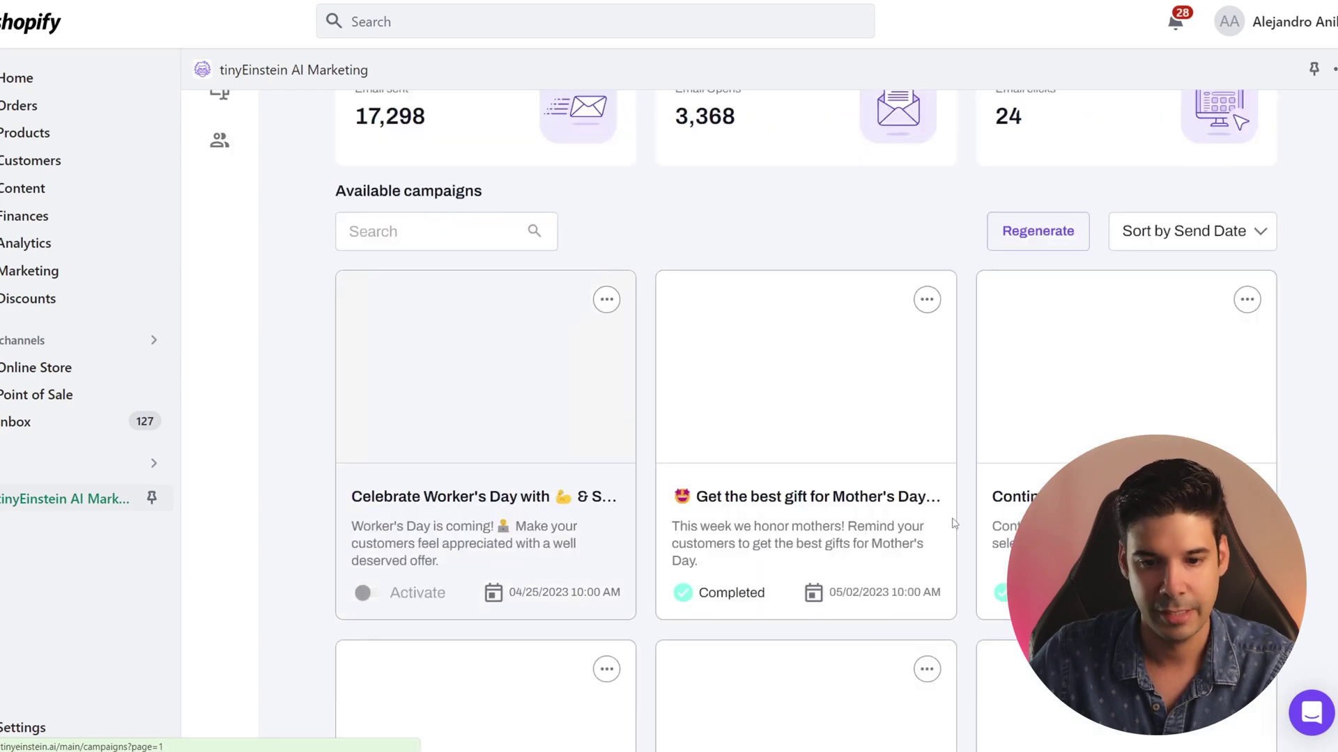
scroll(813, 404, "down", 1)
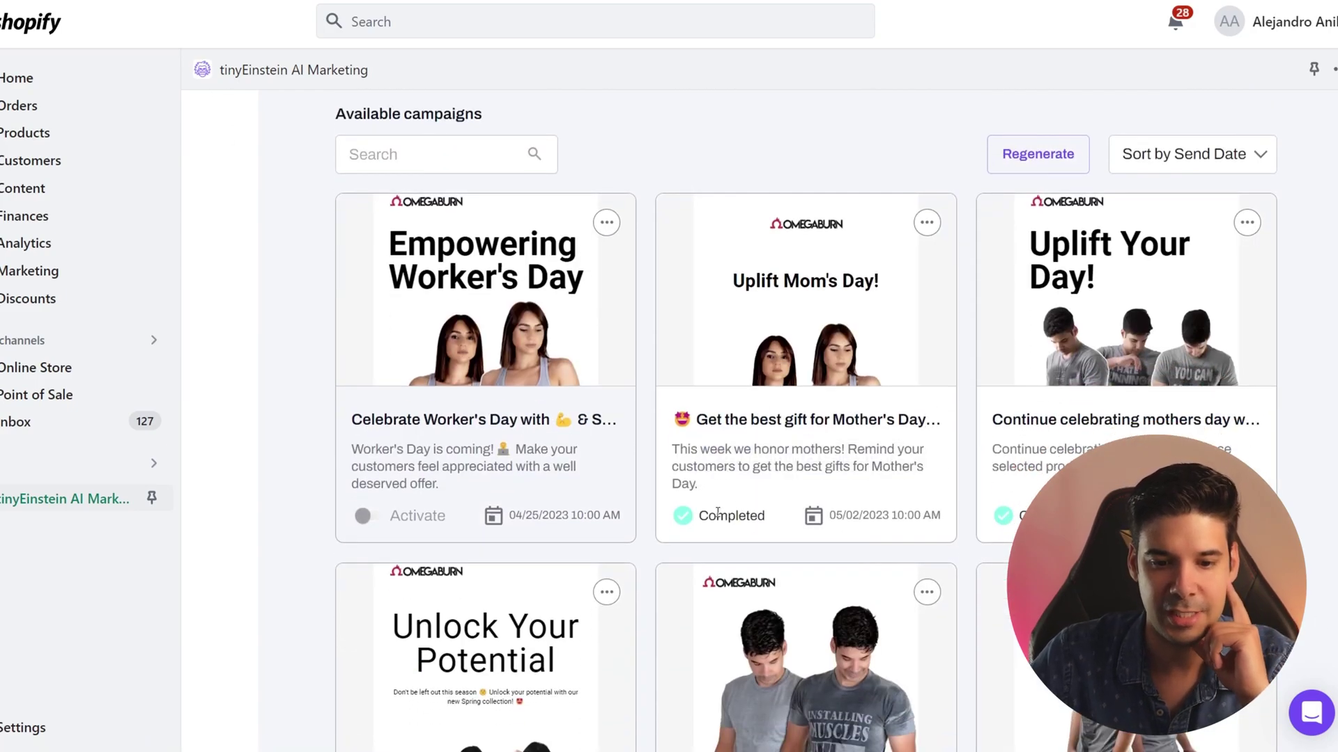
scroll(456, 588, "down", 5)
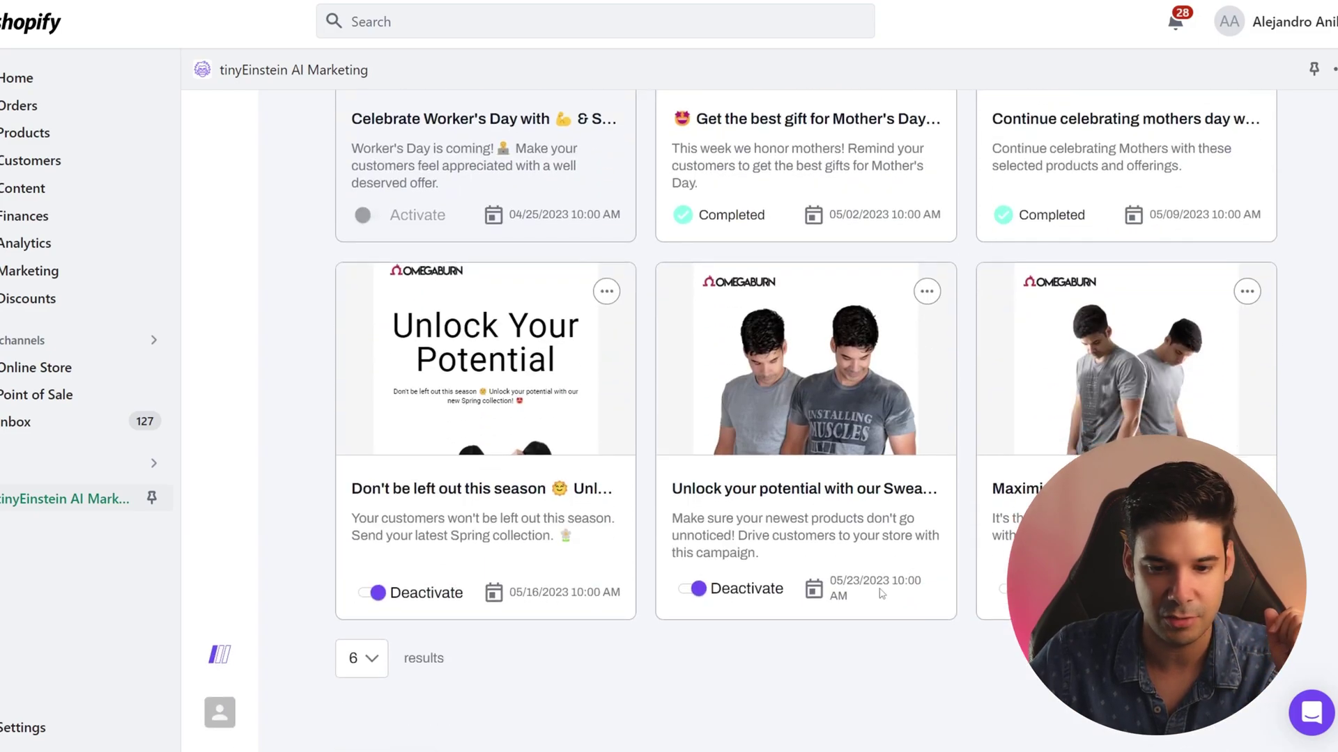
scroll(981, 613, "up", 1)
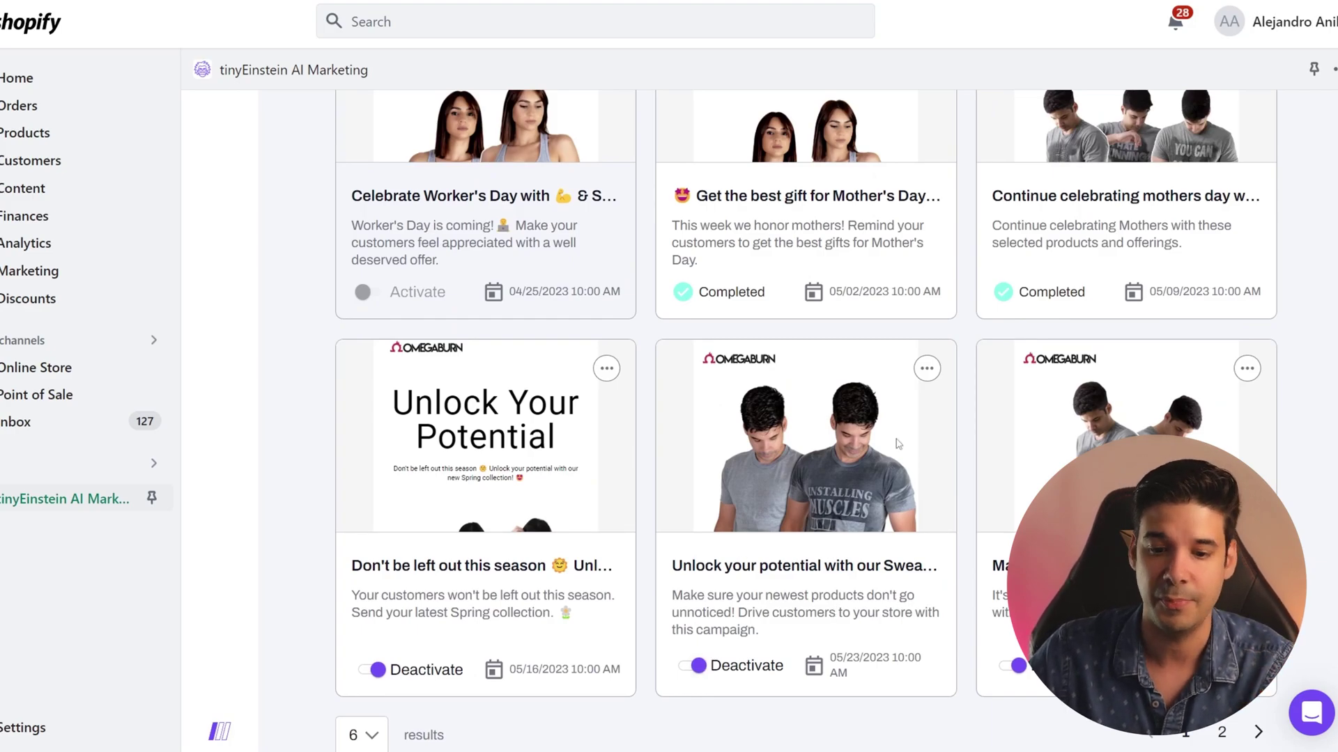
Preview the sweat-activated T-shirt campaign's email
left_click(927, 368)
left_click(839, 413)
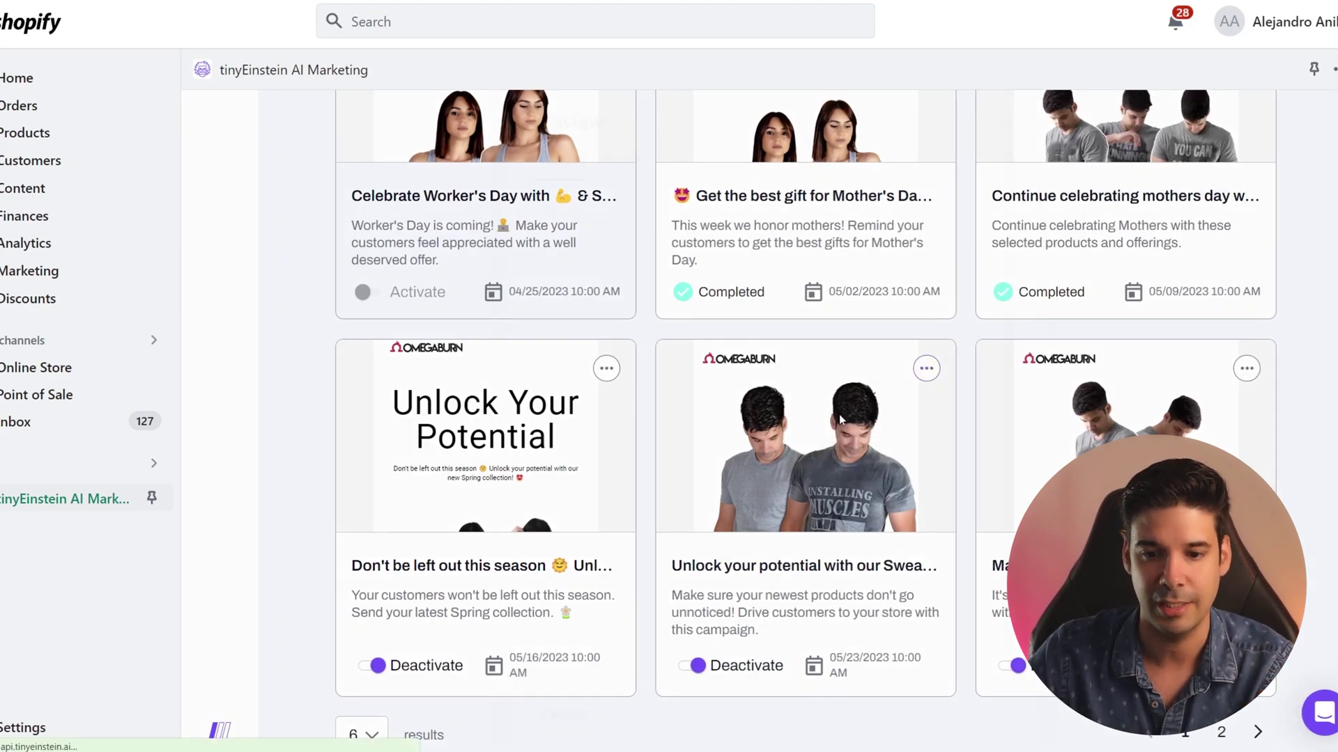
scroll(675, 432, "down", 5)
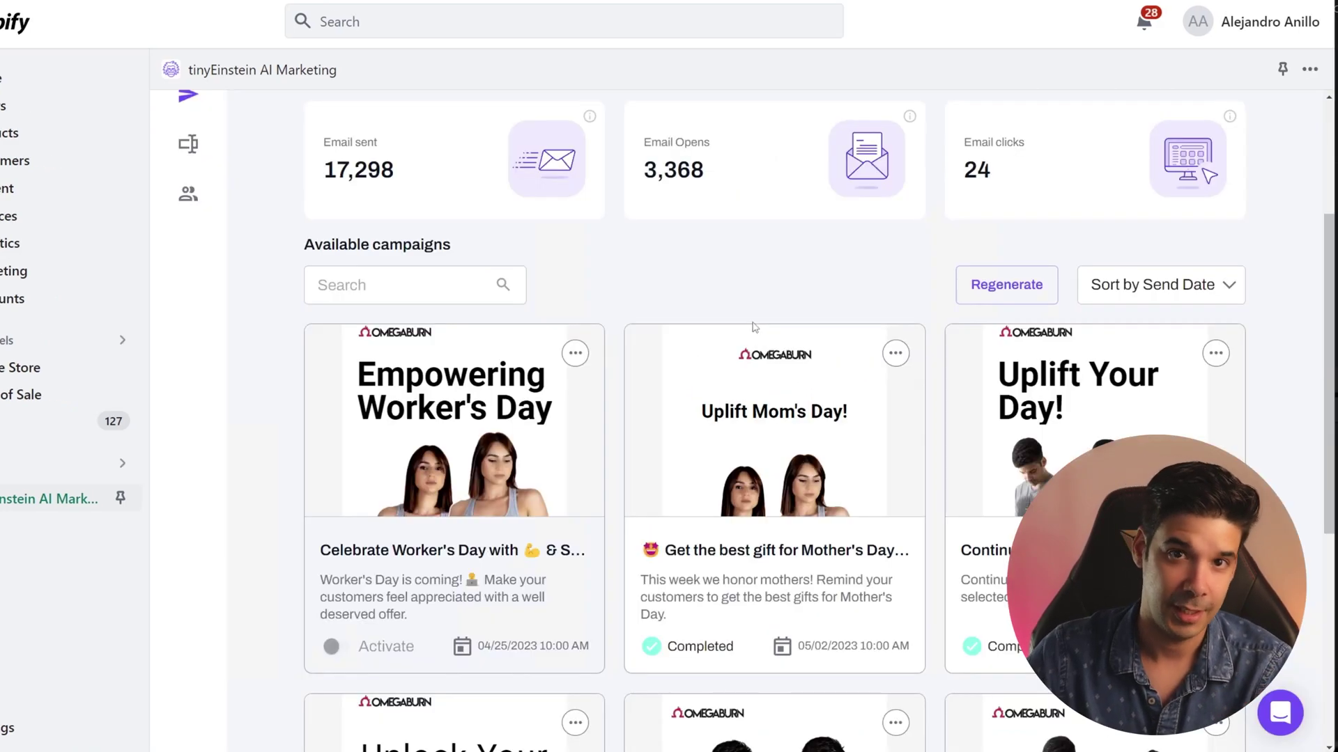
scroll(341, 575, "down", 5)
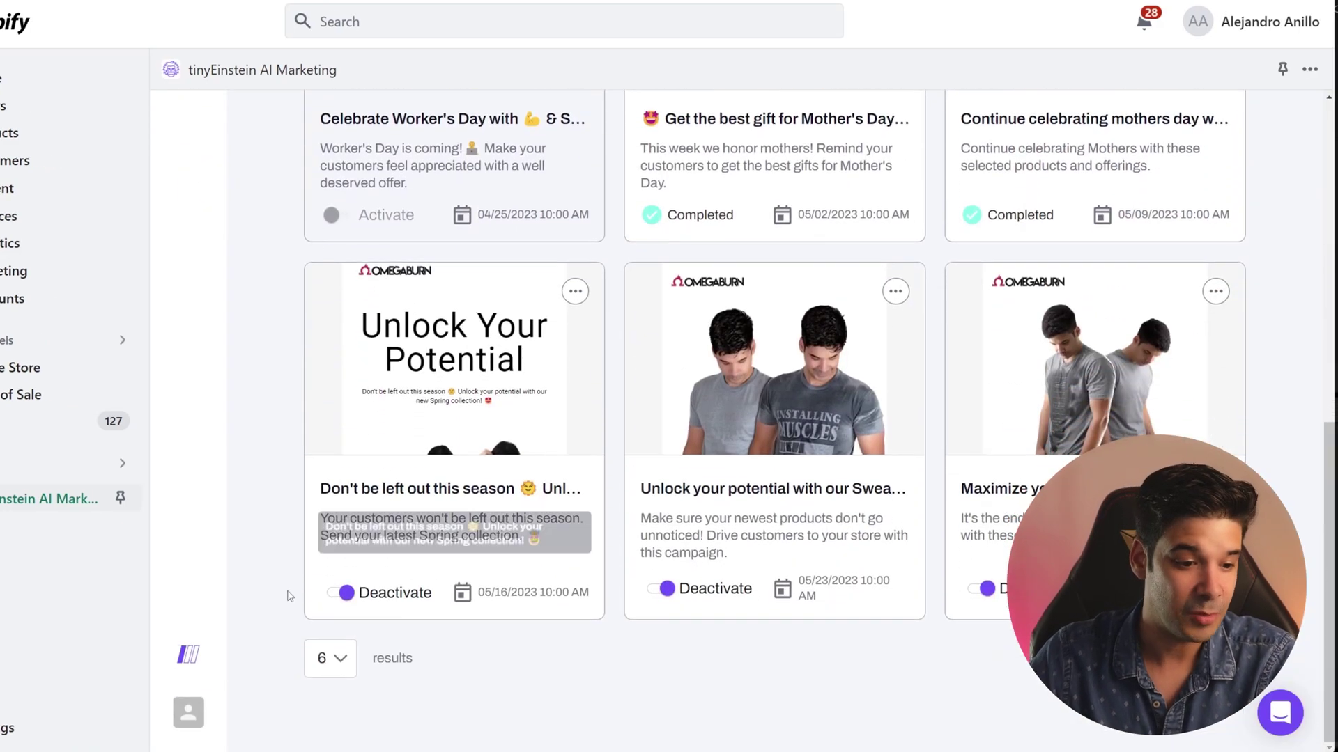
Open AI Tuning, check the Minimalist layout and keep Uplifting as tone of voice
left_click(189, 712)
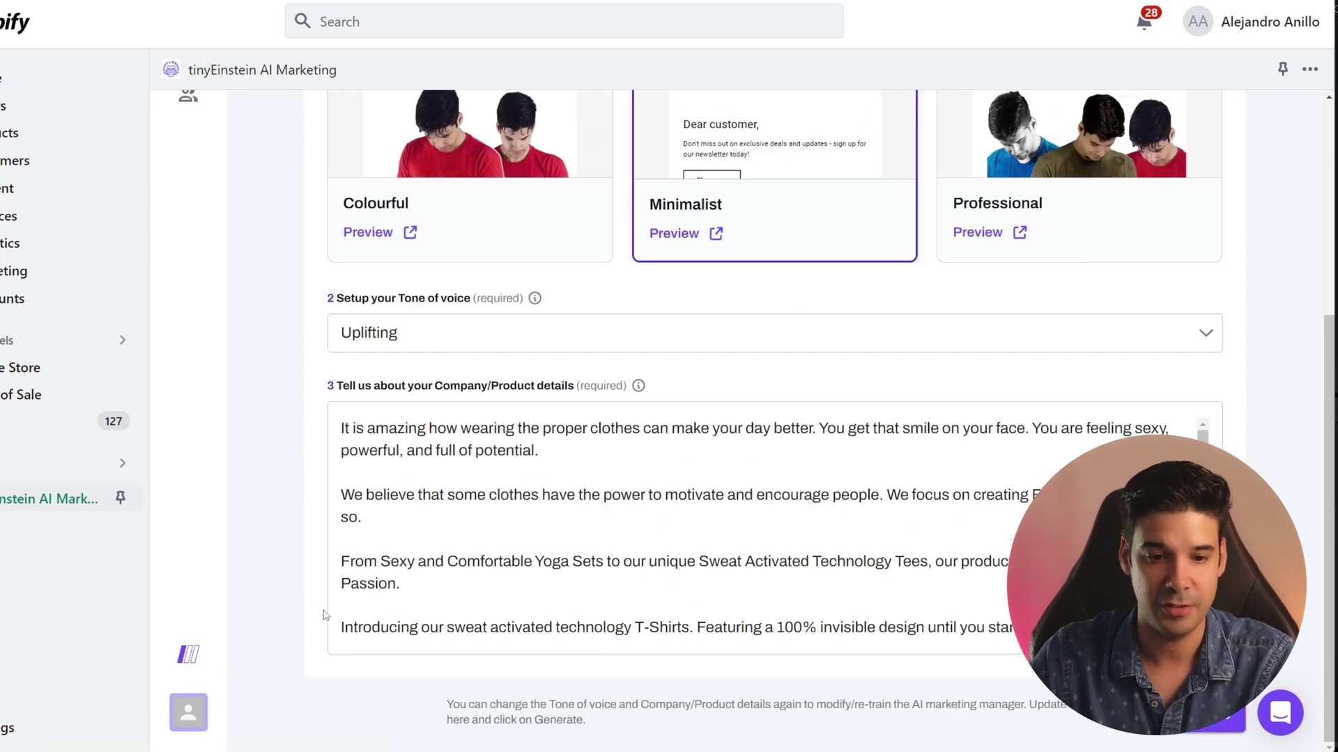
scroll(306, 627, "up", 5)
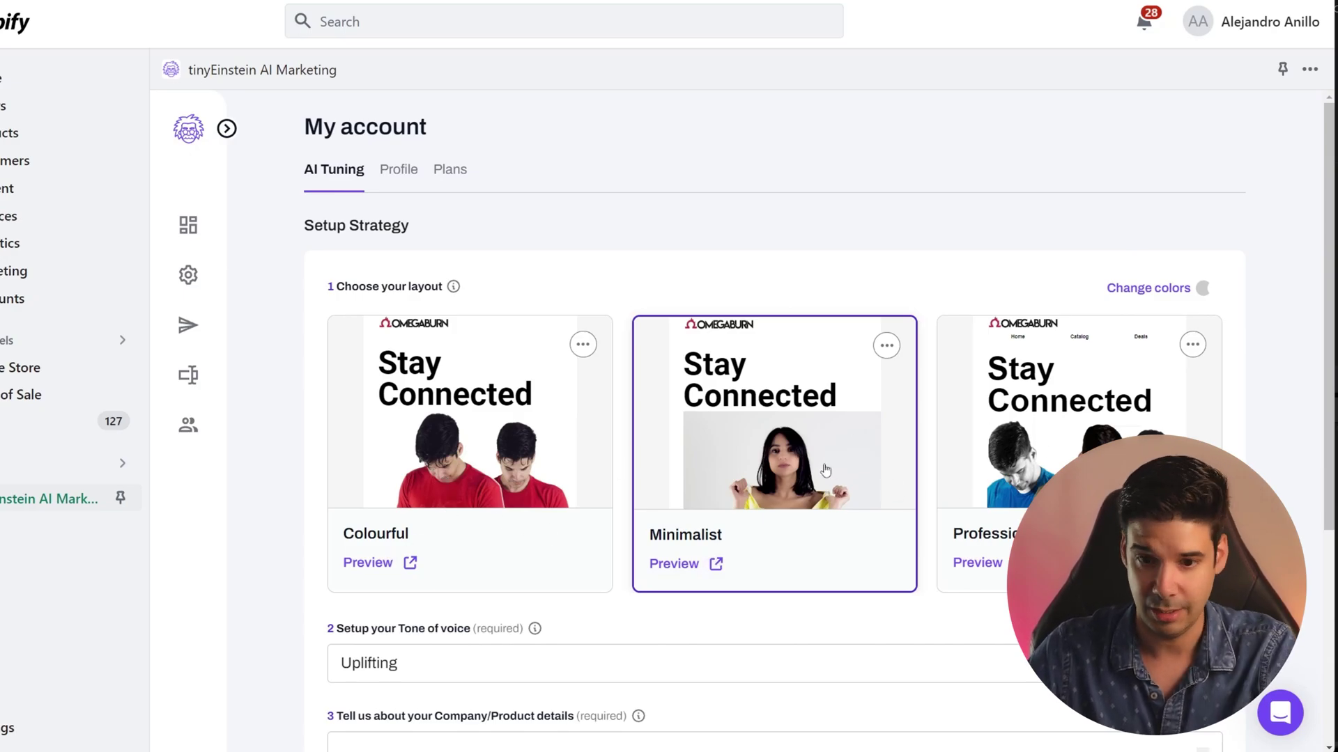
scroll(763, 370, "down", 2)
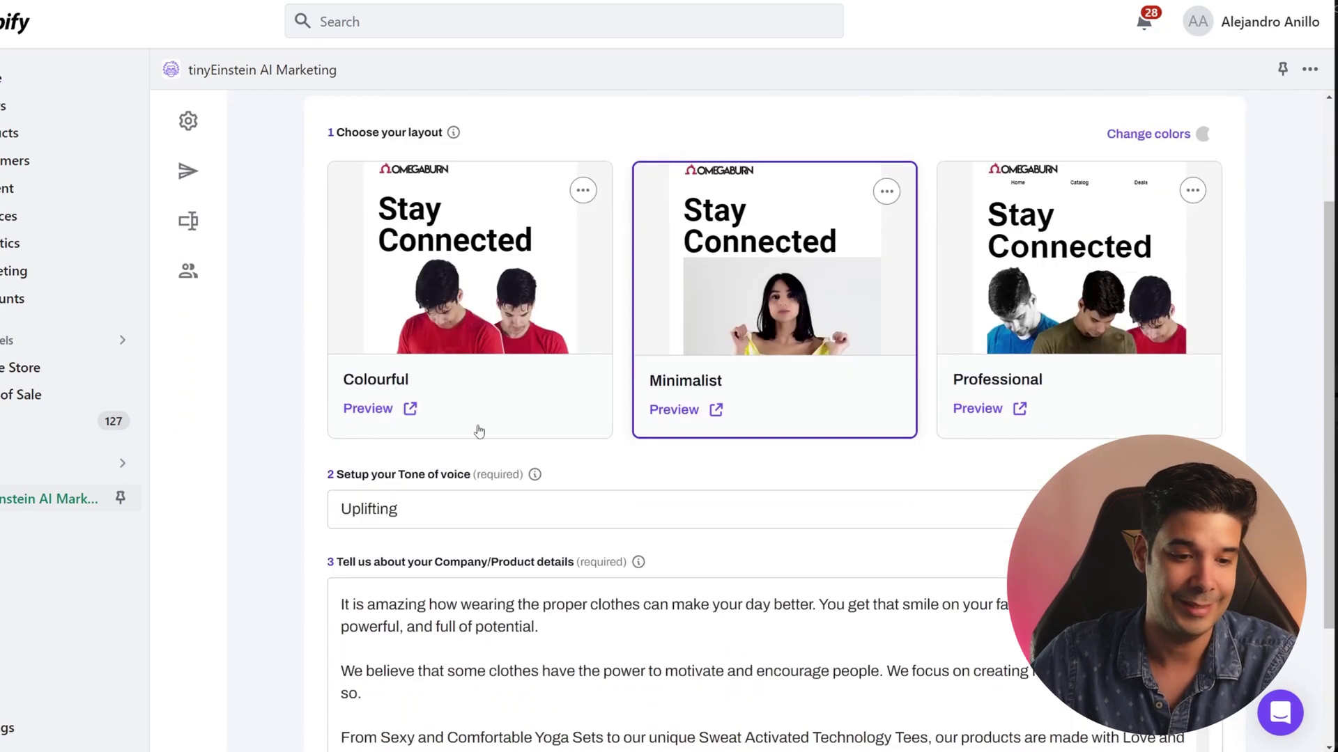
left_click(419, 513)
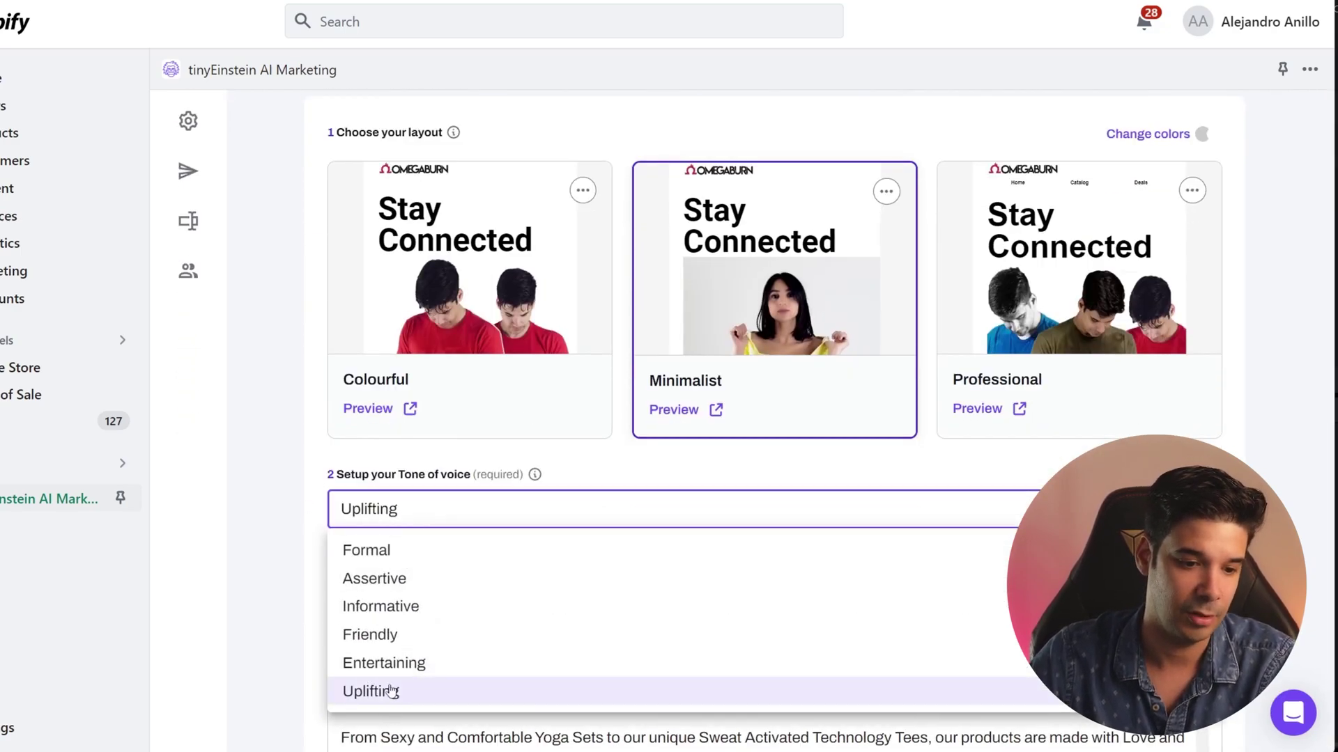
left_click(289, 527)
Review the sweat-activated T-shirt company and product details text, then return to the top
scroll(289, 527, "down", 2)
scroll(396, 458, "down", 3)
scroll(395, 457, "down", 1)
left_click_drag(396, 452, 928, 629)
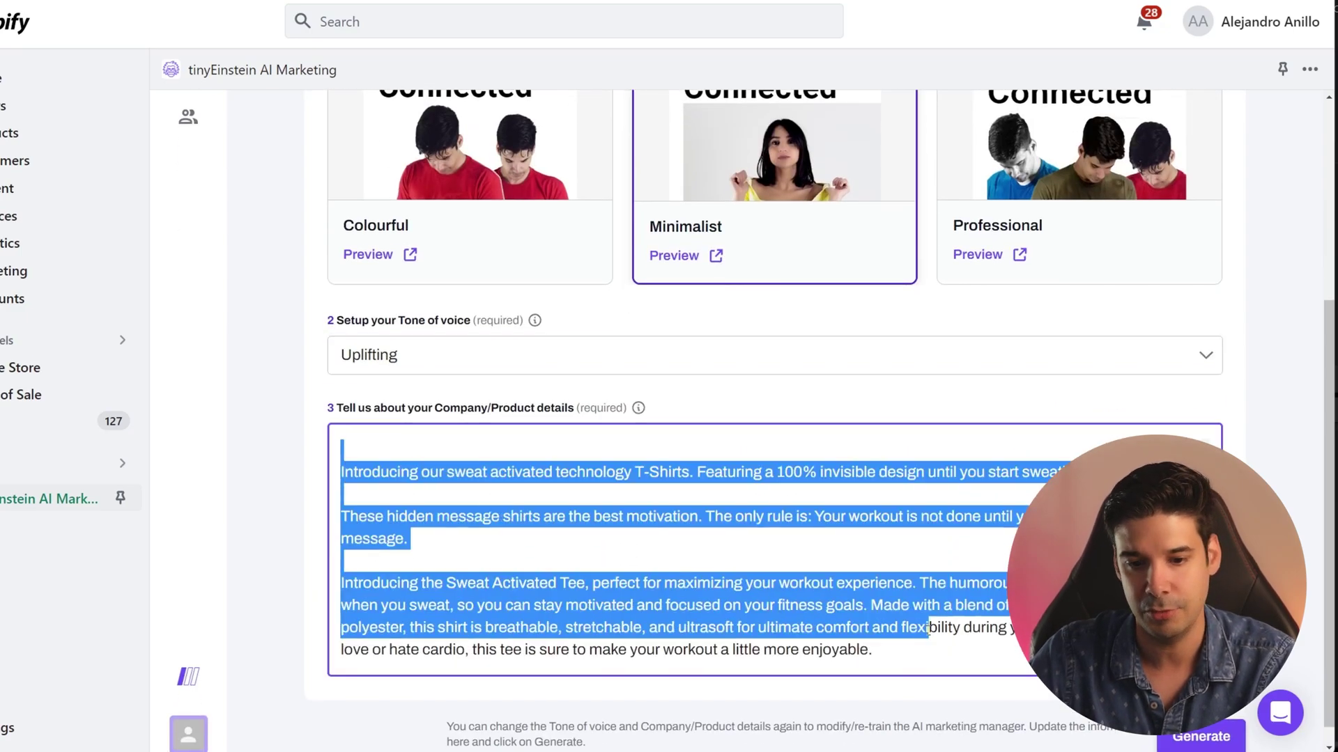
left_click(782, 541)
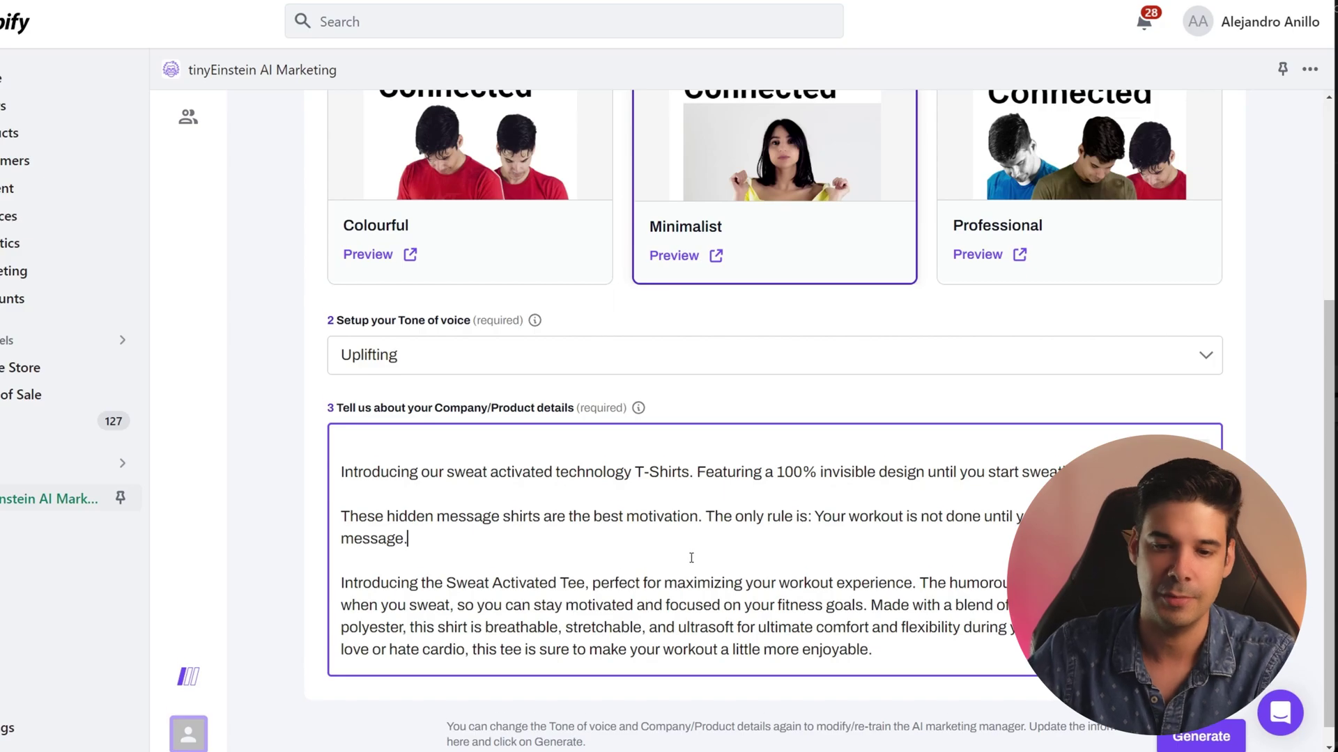
scroll(692, 557, "down", 1)
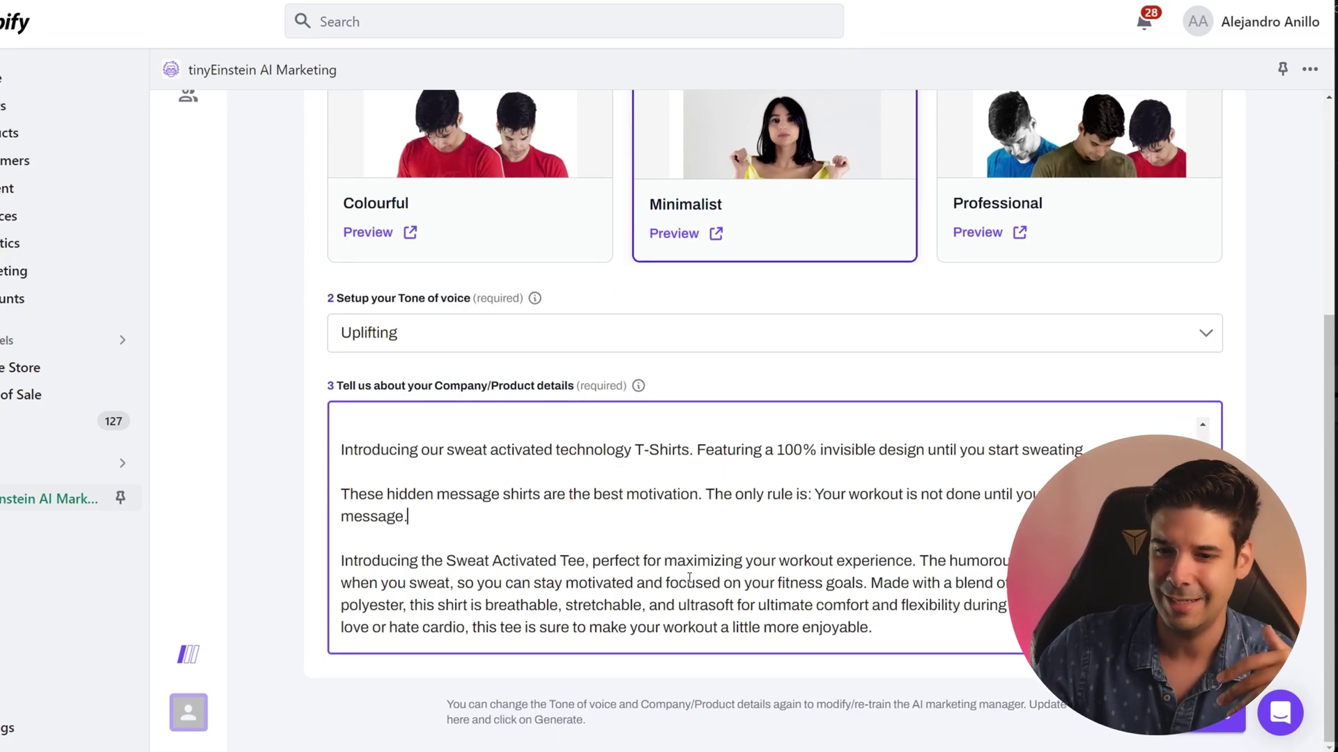
scroll(767, 613, "up", 5)
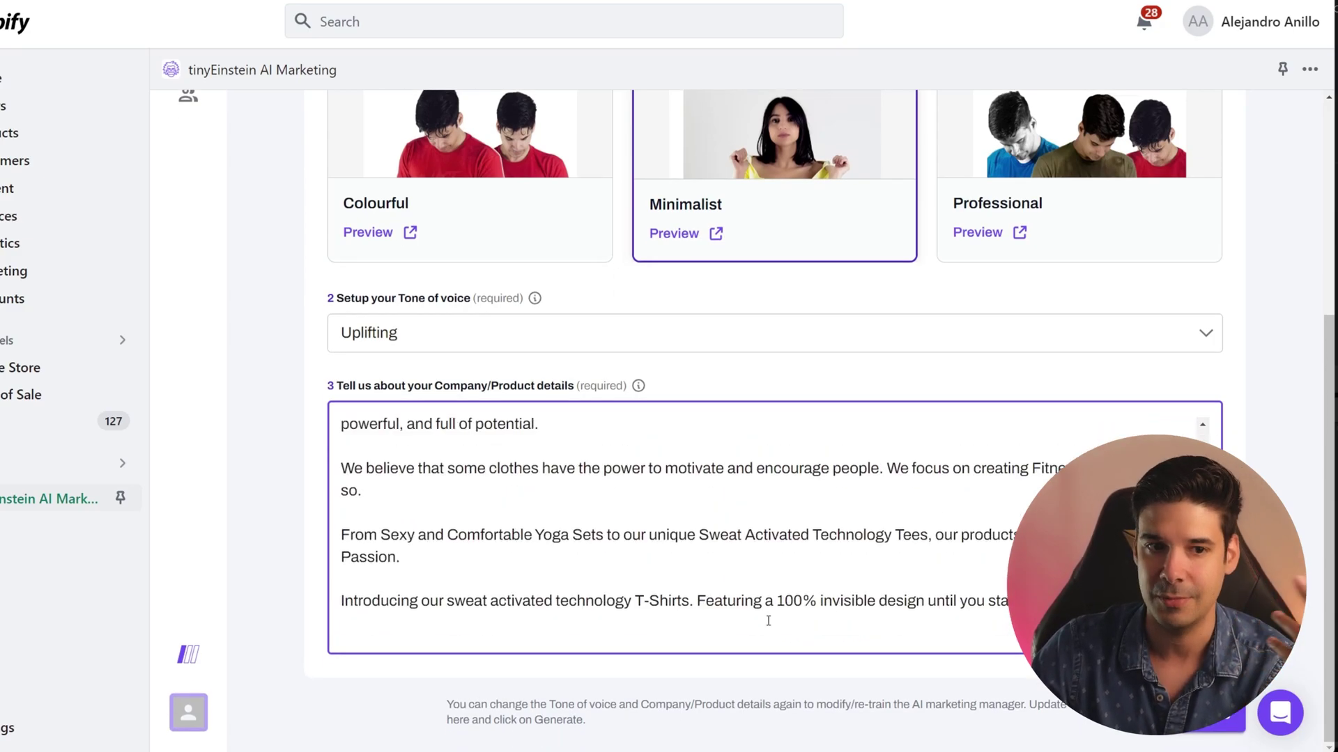
scroll(282, 440, "up", 5)
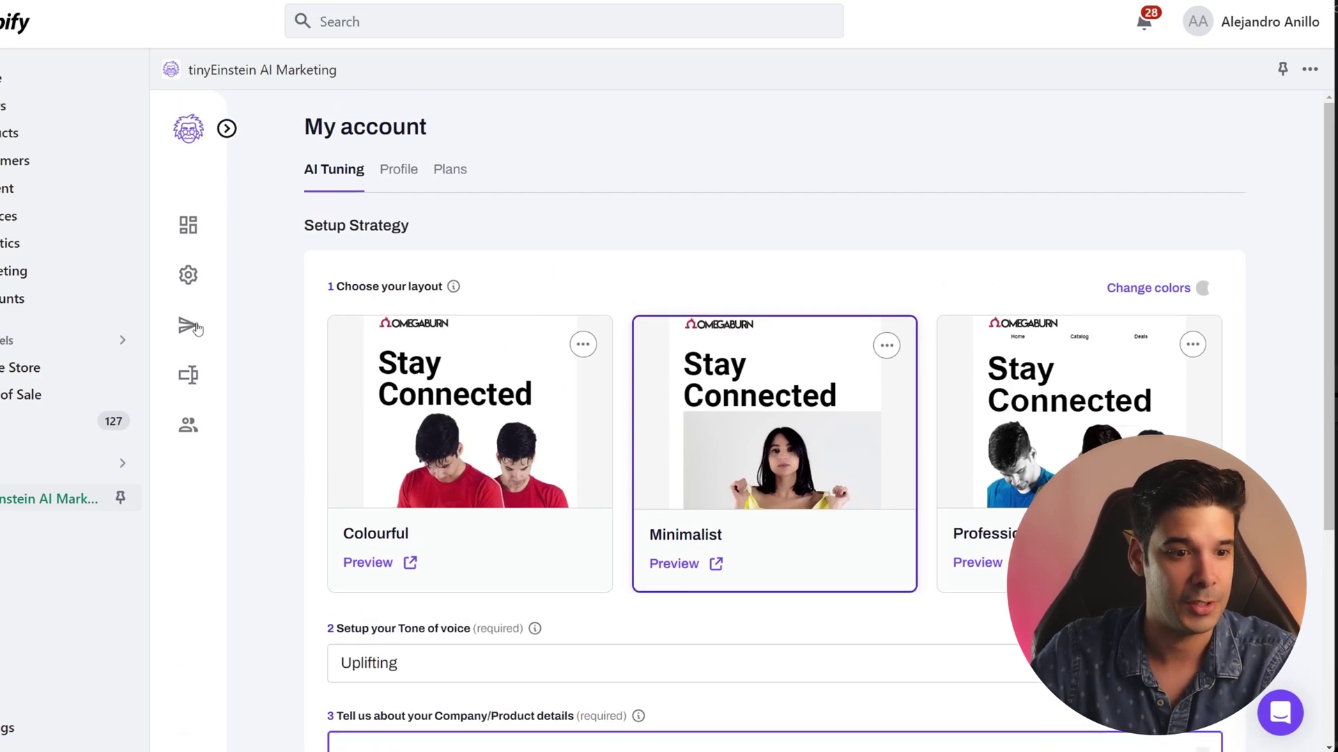
Scroll through the email campaign cards
left_click(188, 325)
scroll(1016, 235, "down", 4)
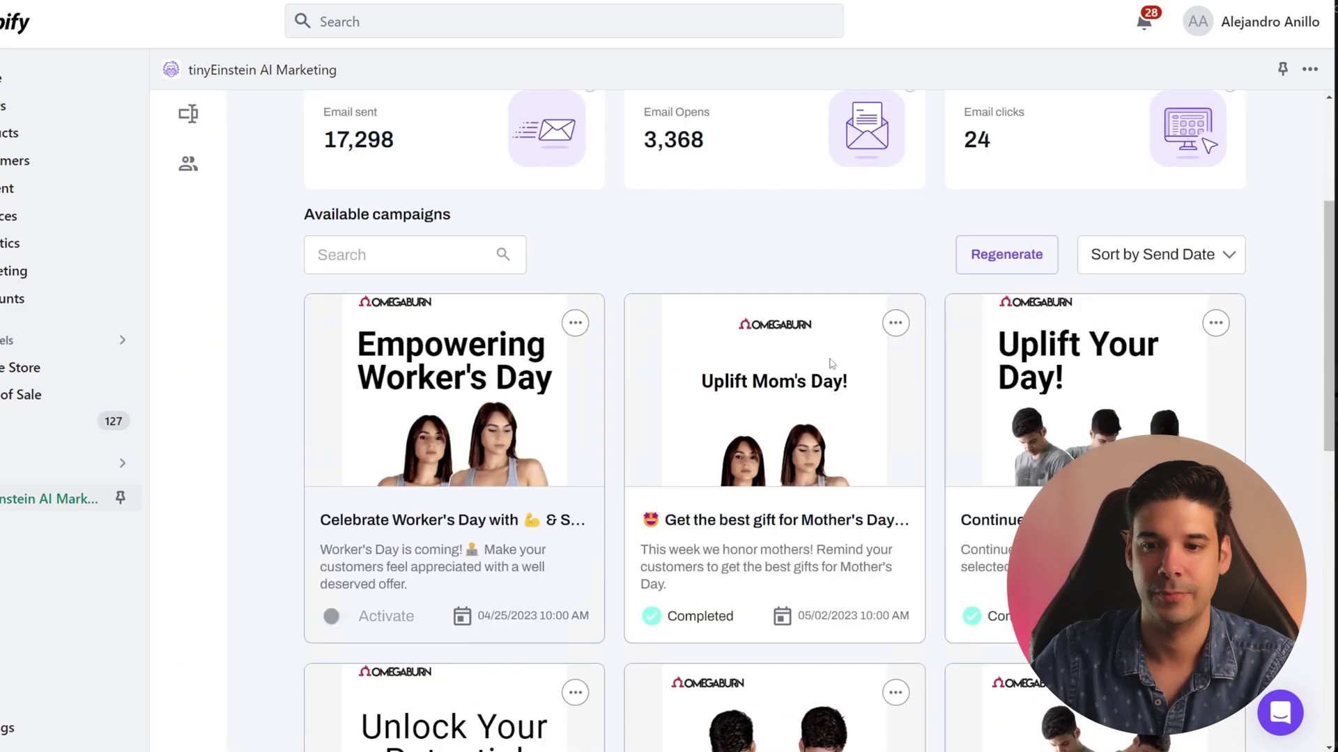
scroll(792, 282, "down", 6)
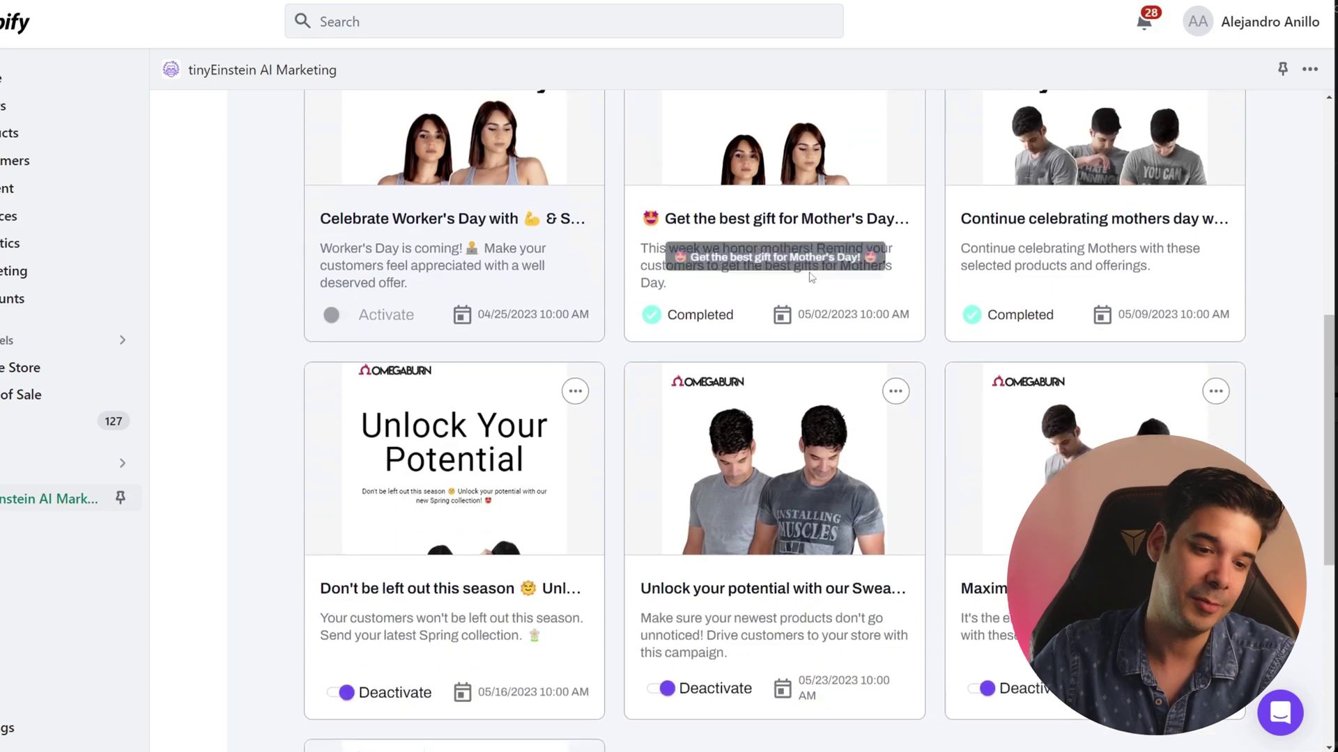
scroll(792, 282, "down", 4)
scroll(679, 481, "up", 12)
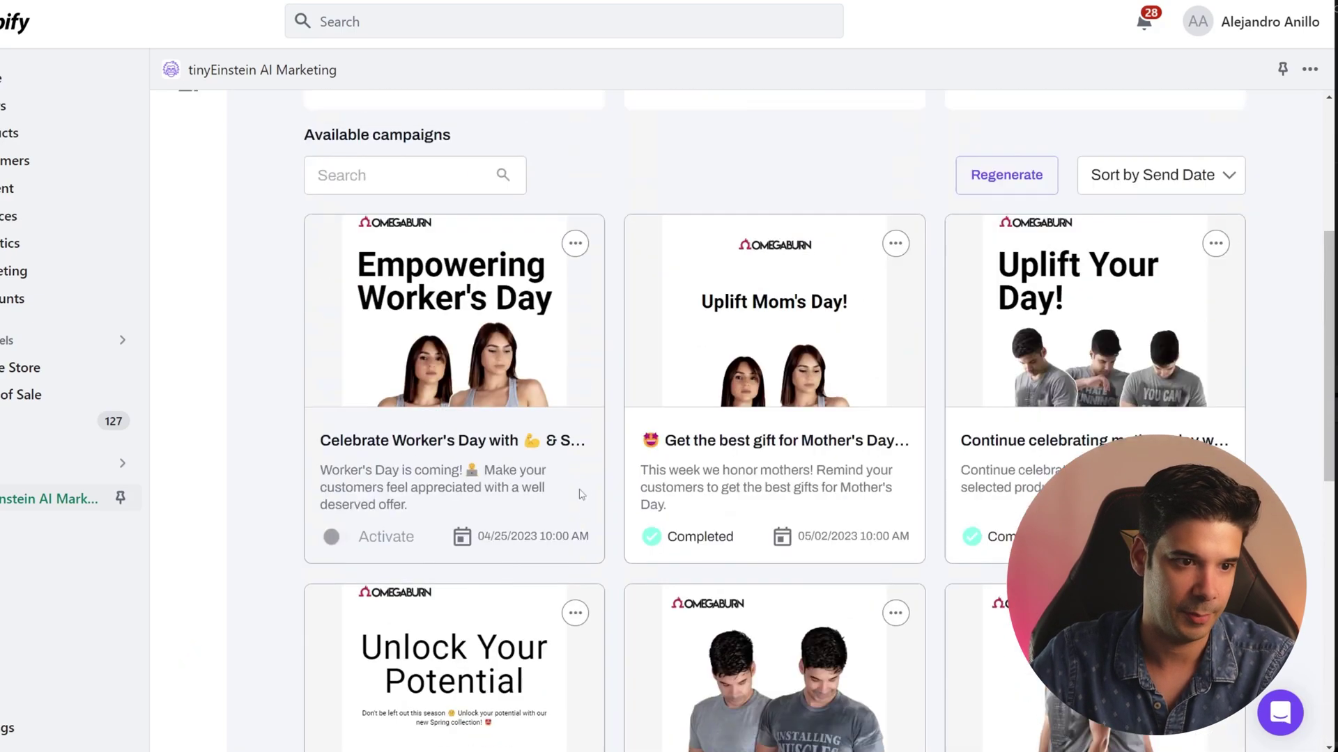
scroll(679, 480, "up", 1)
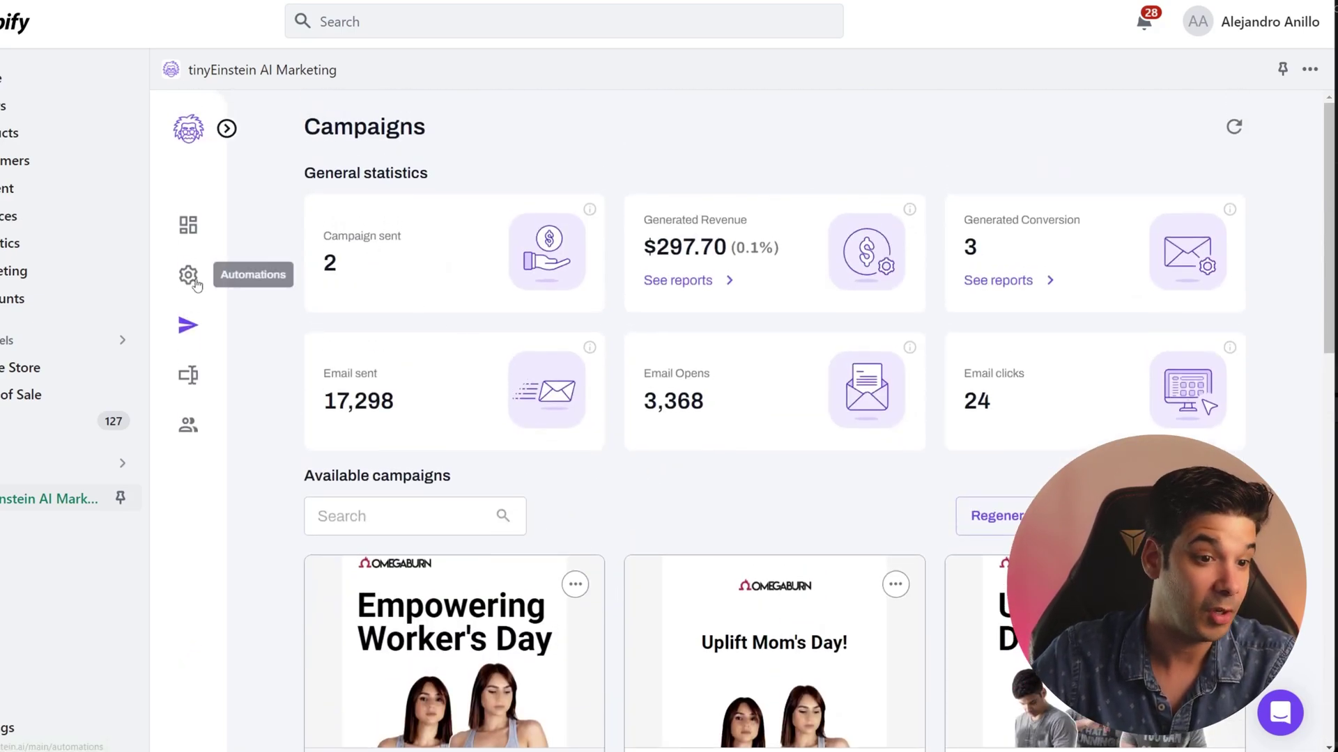
Review the automations: Win Back Flow, Product Review, Thank You For Purchase, Abandoned Cart, Browse Abandonment, Welcome Series
left_click(190, 276)
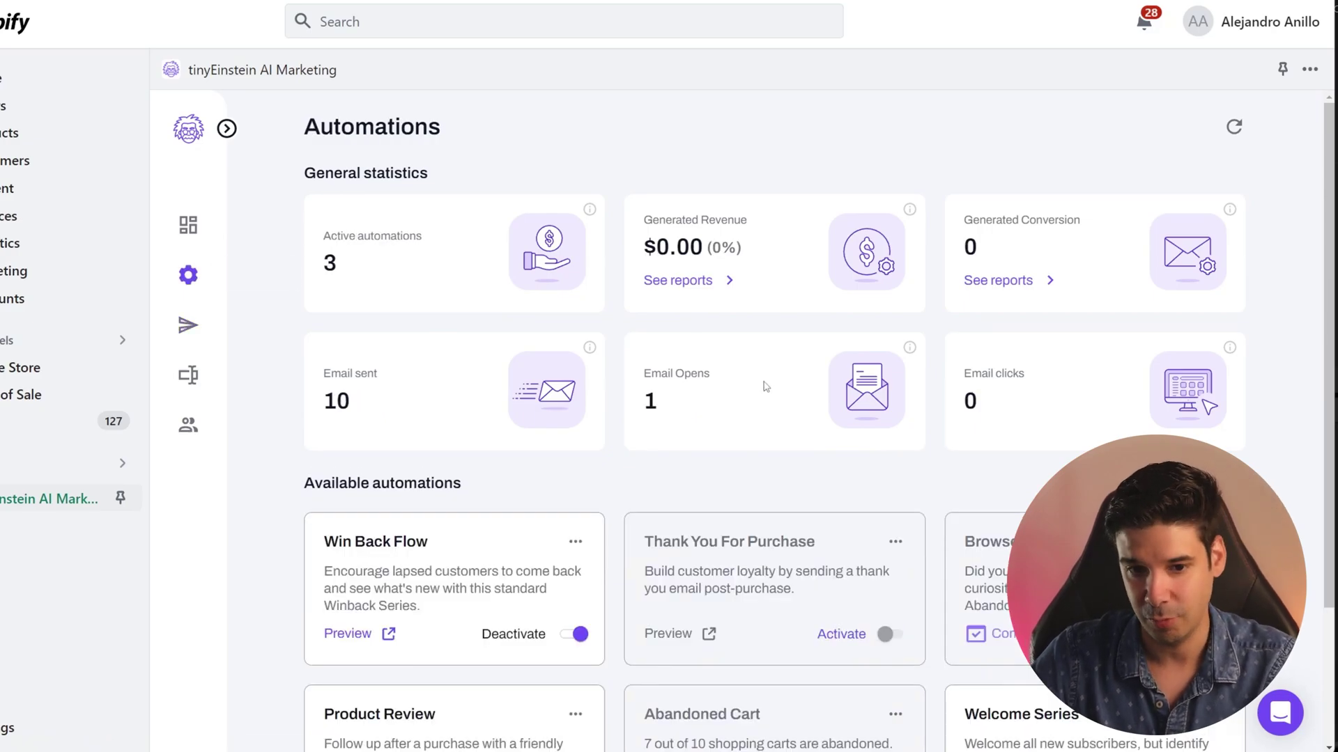
scroll(756, 392, "down", 2)
scroll(756, 392, "down", 1)
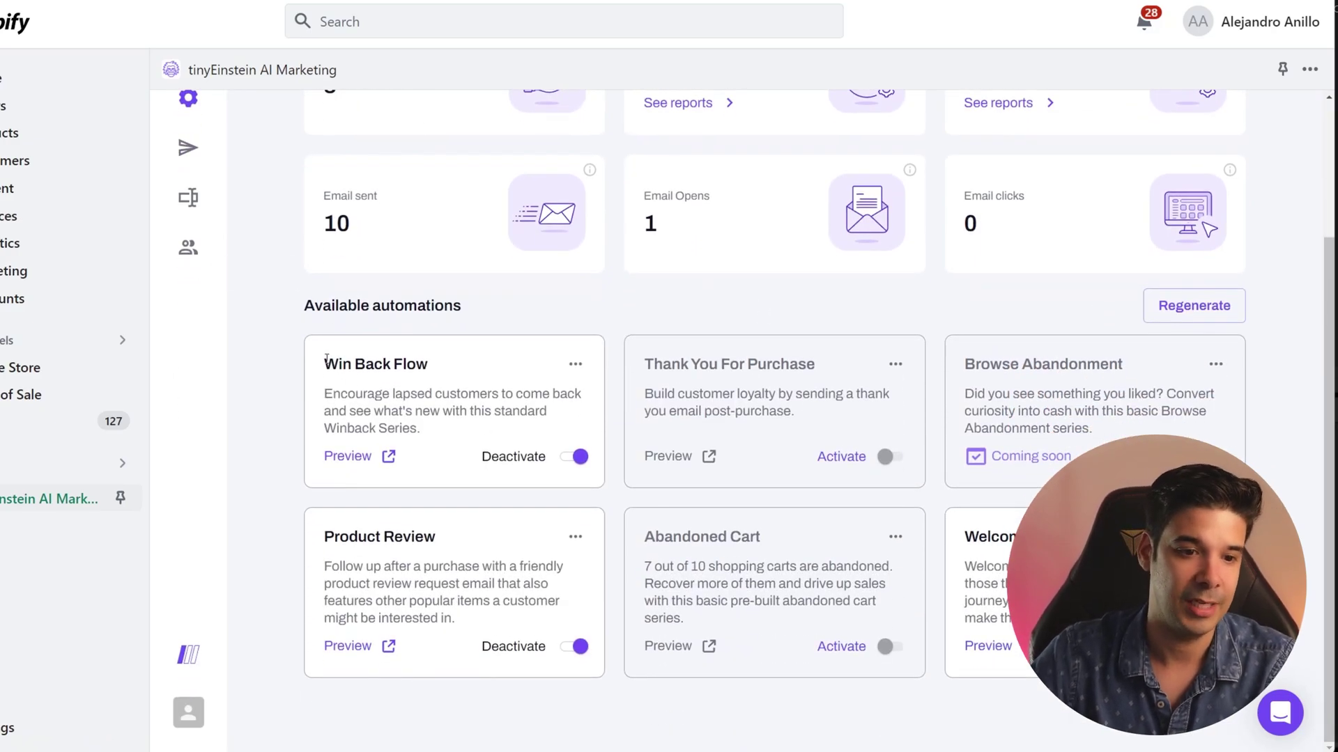
left_click_drag(322, 363, 435, 366)
left_click_drag(334, 536, 454, 534)
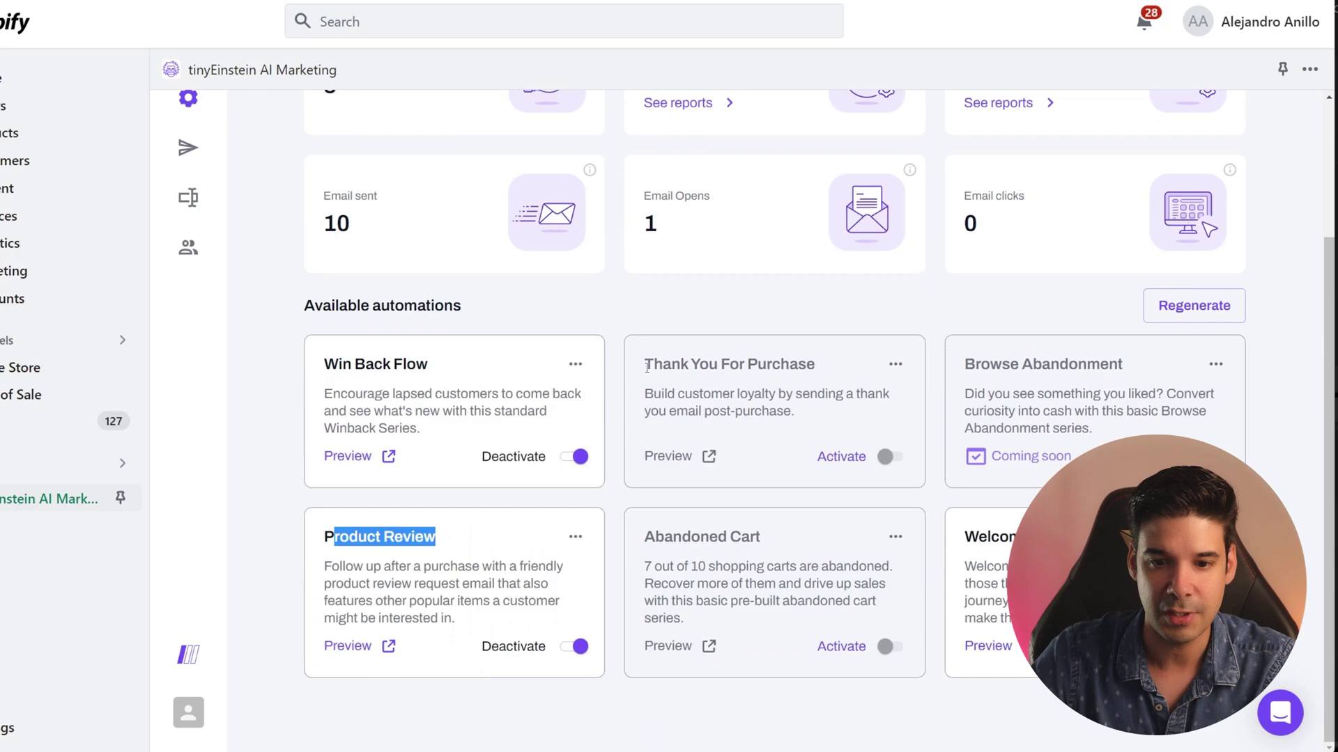
left_click_drag(646, 365, 785, 386)
left_click_drag(656, 536, 750, 536)
left_click_drag(973, 364, 1068, 364)
left_click_drag(979, 538, 1021, 538)
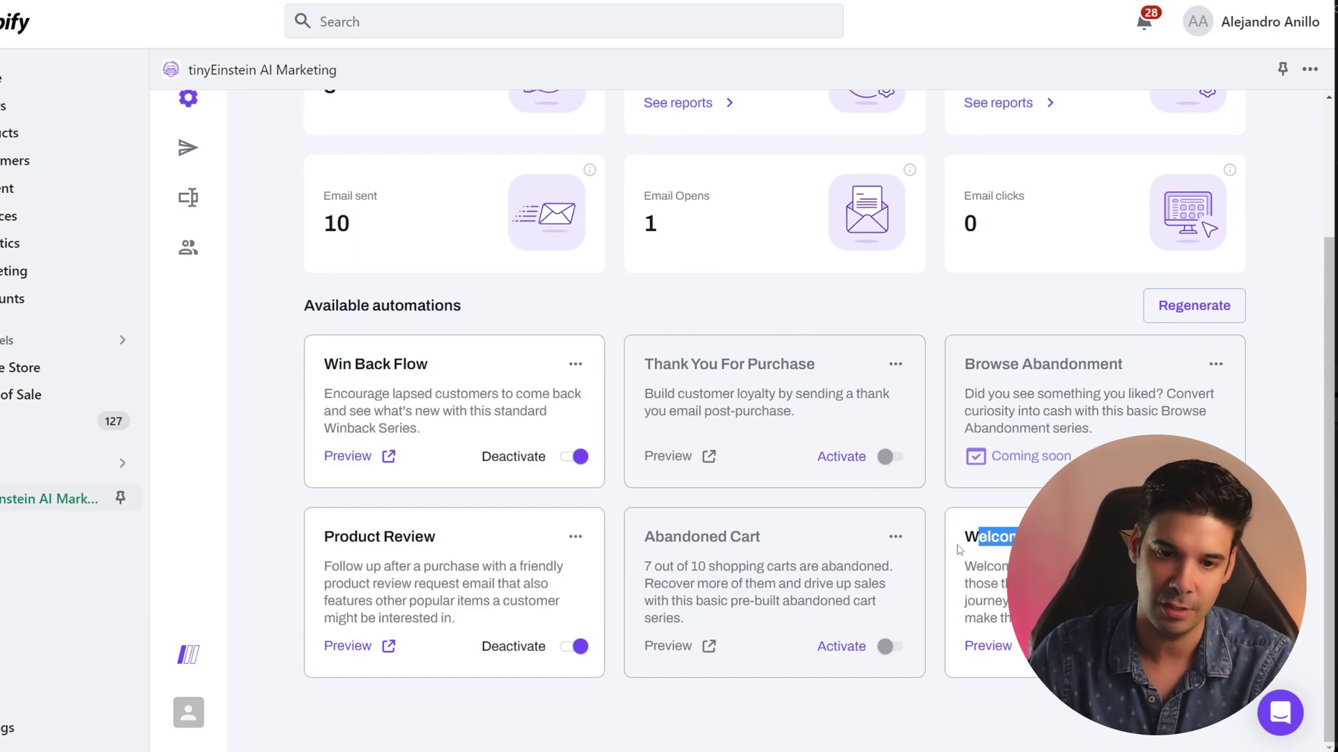
Finish scanning the automations and return to the revenue Dashboard
scroll(957, 549, "up", 3)
scroll(570, 566, "down", 1)
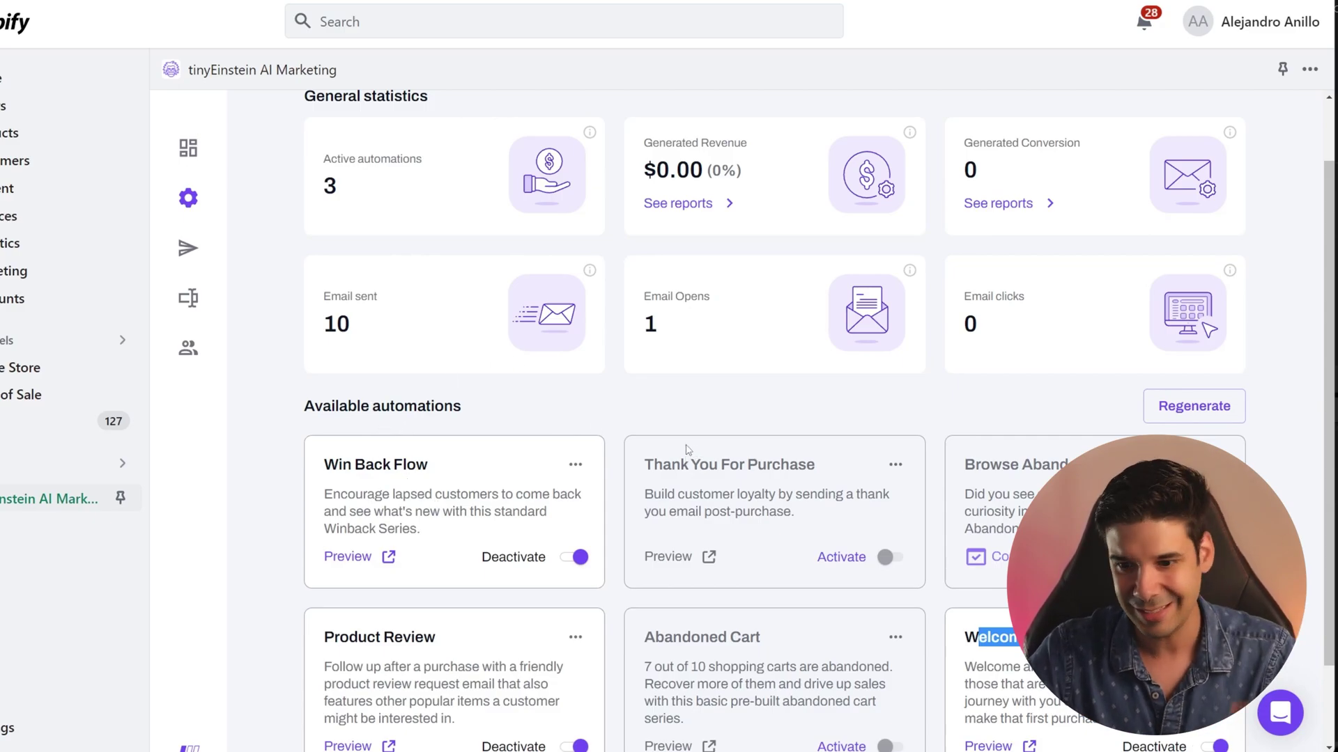
scroll(525, 384, "up", 2)
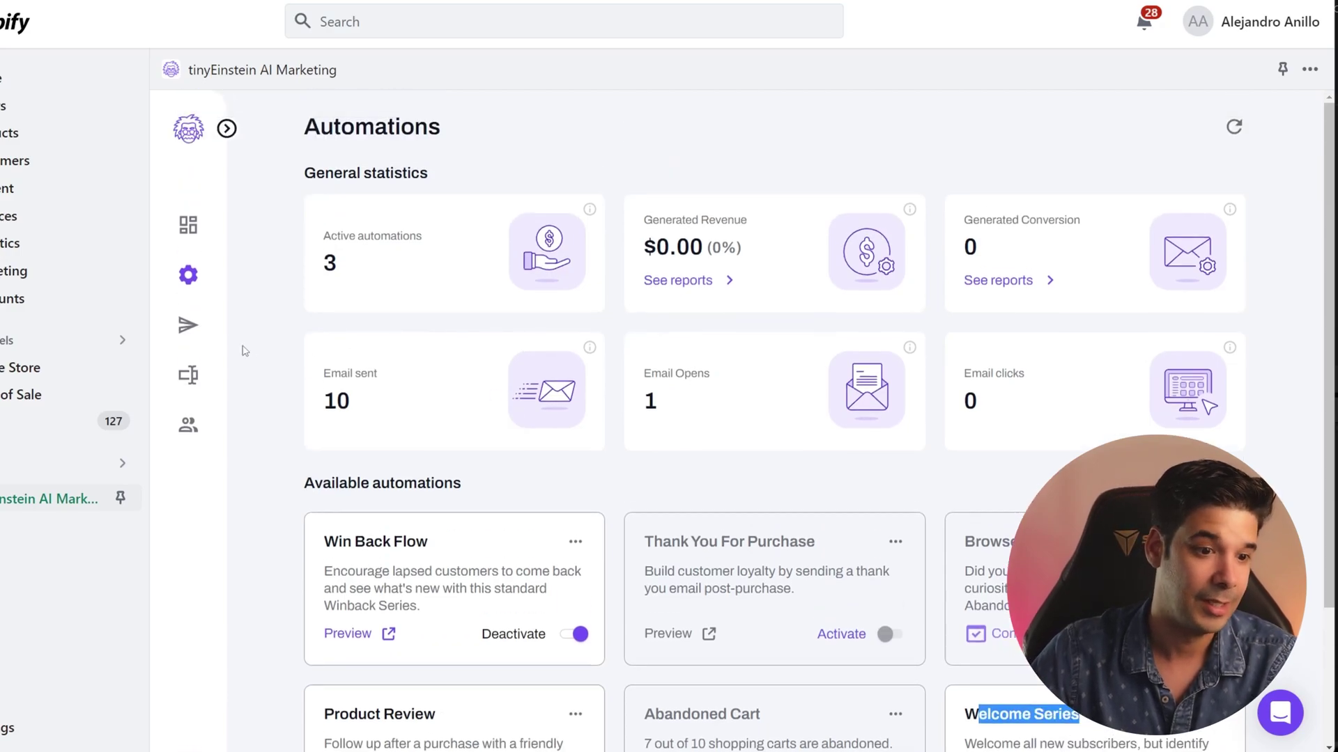
left_click(189, 224)
Highlight the 297.7 Total Revenue From TinyEinstein figure
left_click_drag(386, 296, 322, 294)
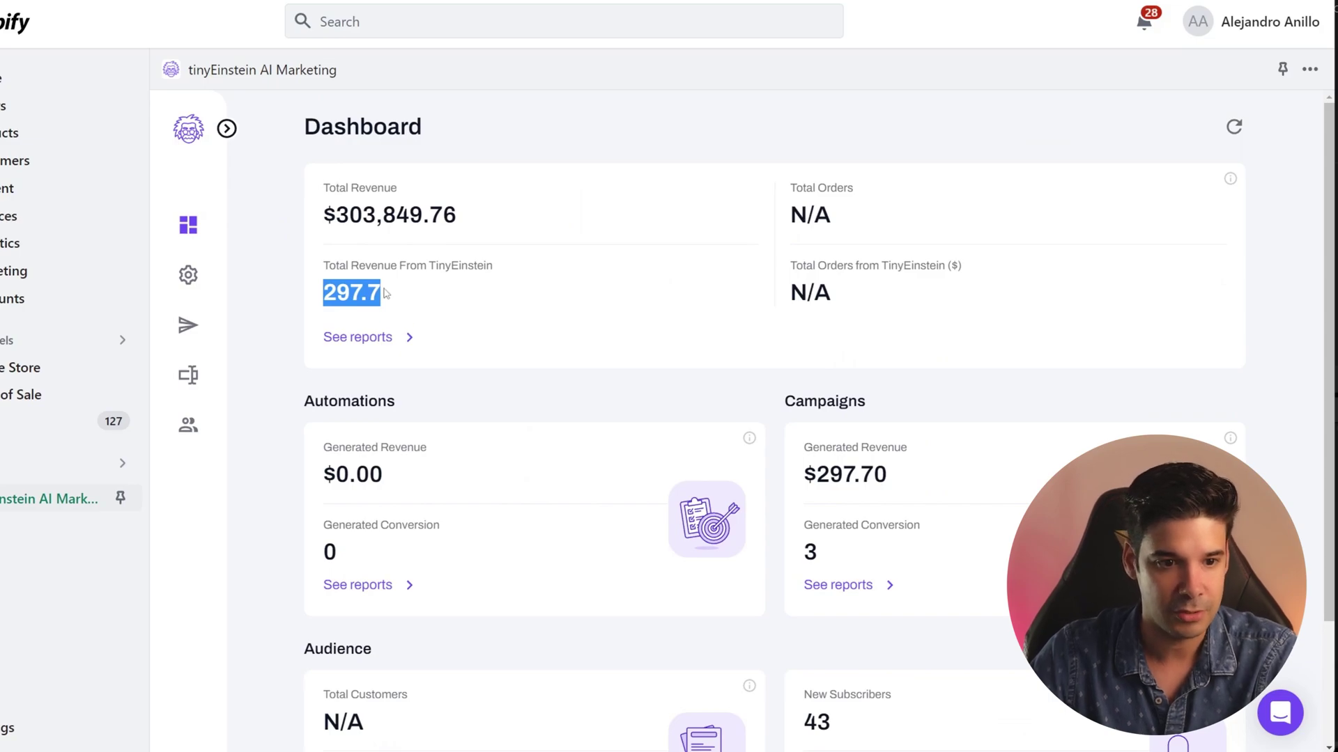
left_click(391, 294)
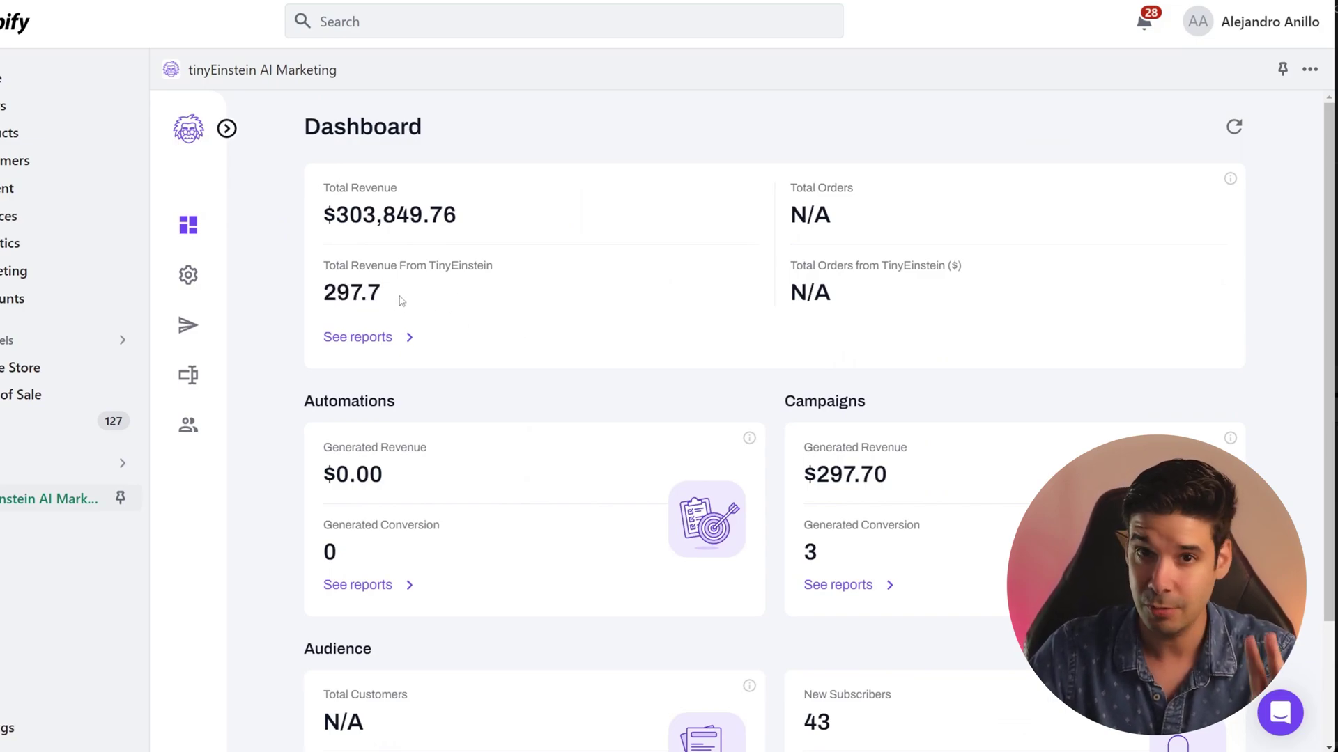
left_click_drag(399, 298, 337, 295)
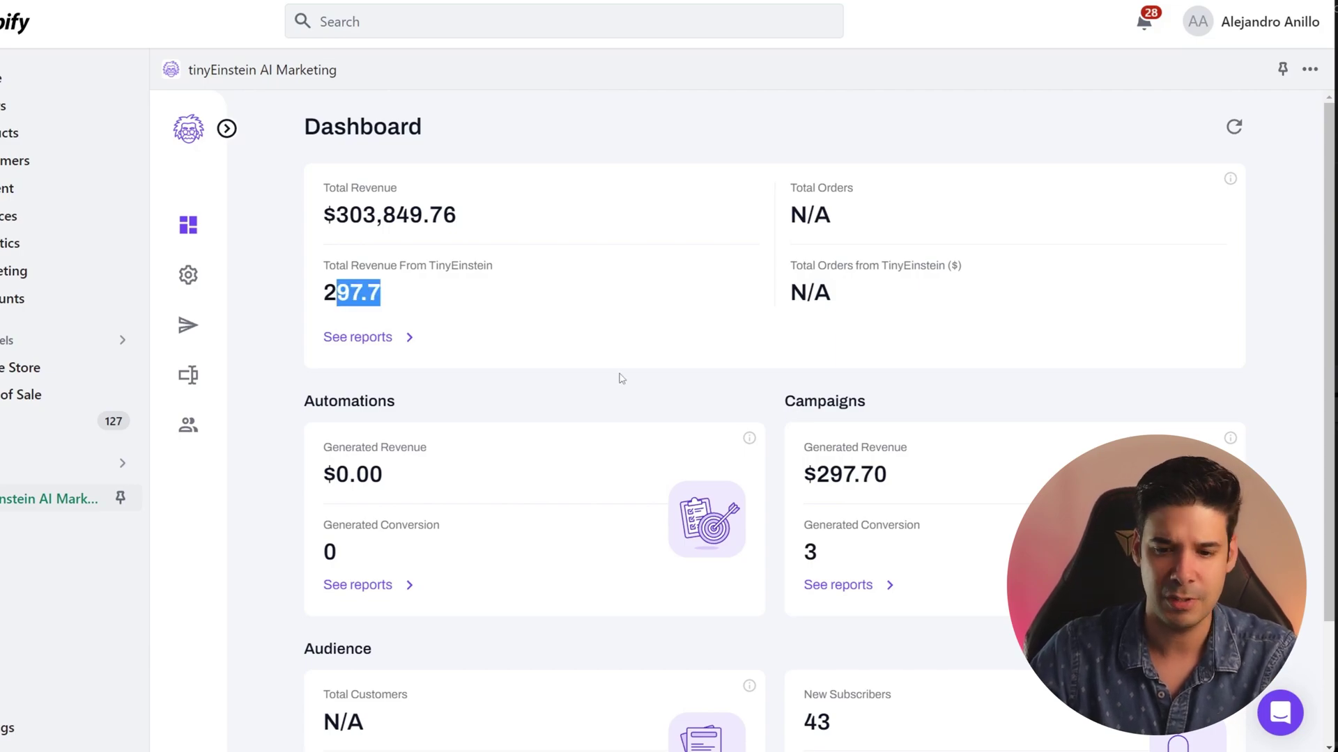
Review the $297.70 campaign revenue, 3 conversions and the Mother's Day campaign title
scroll(542, 356, "down", 1)
left_click_drag(825, 395, 907, 421)
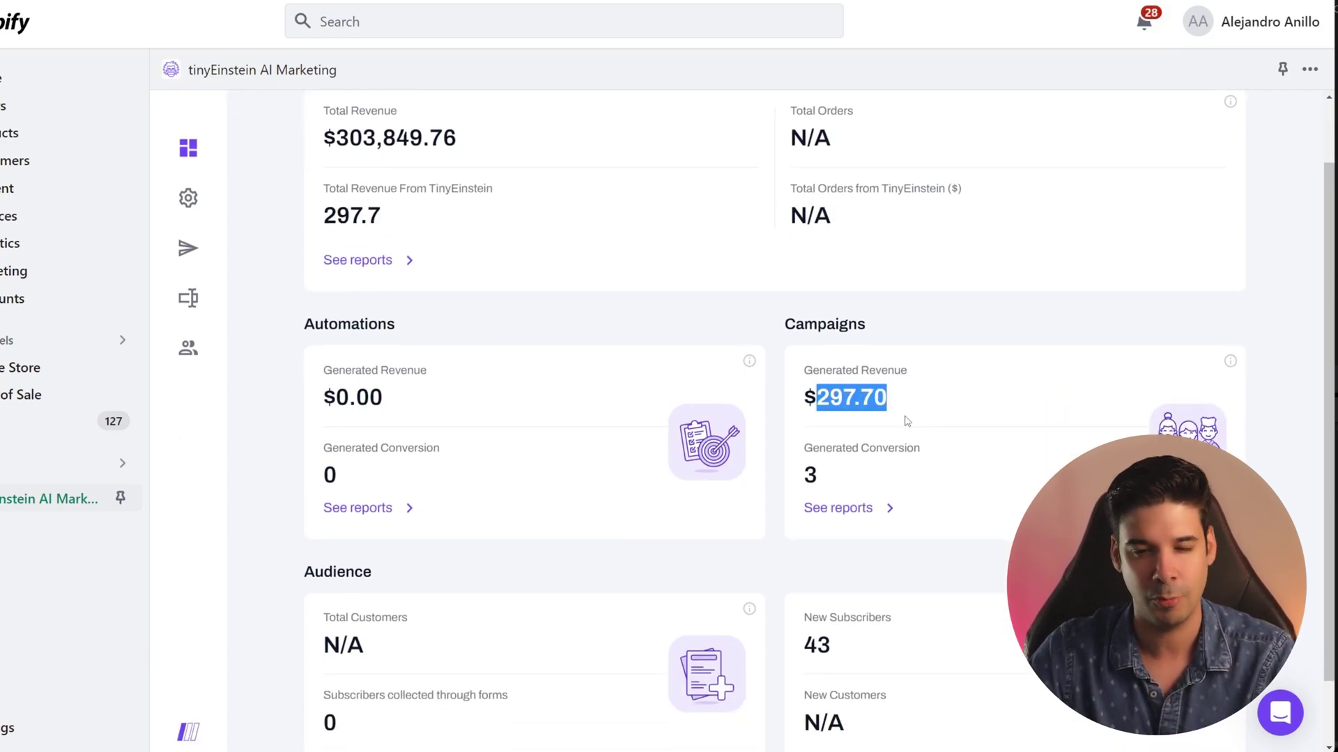
double_click(819, 477)
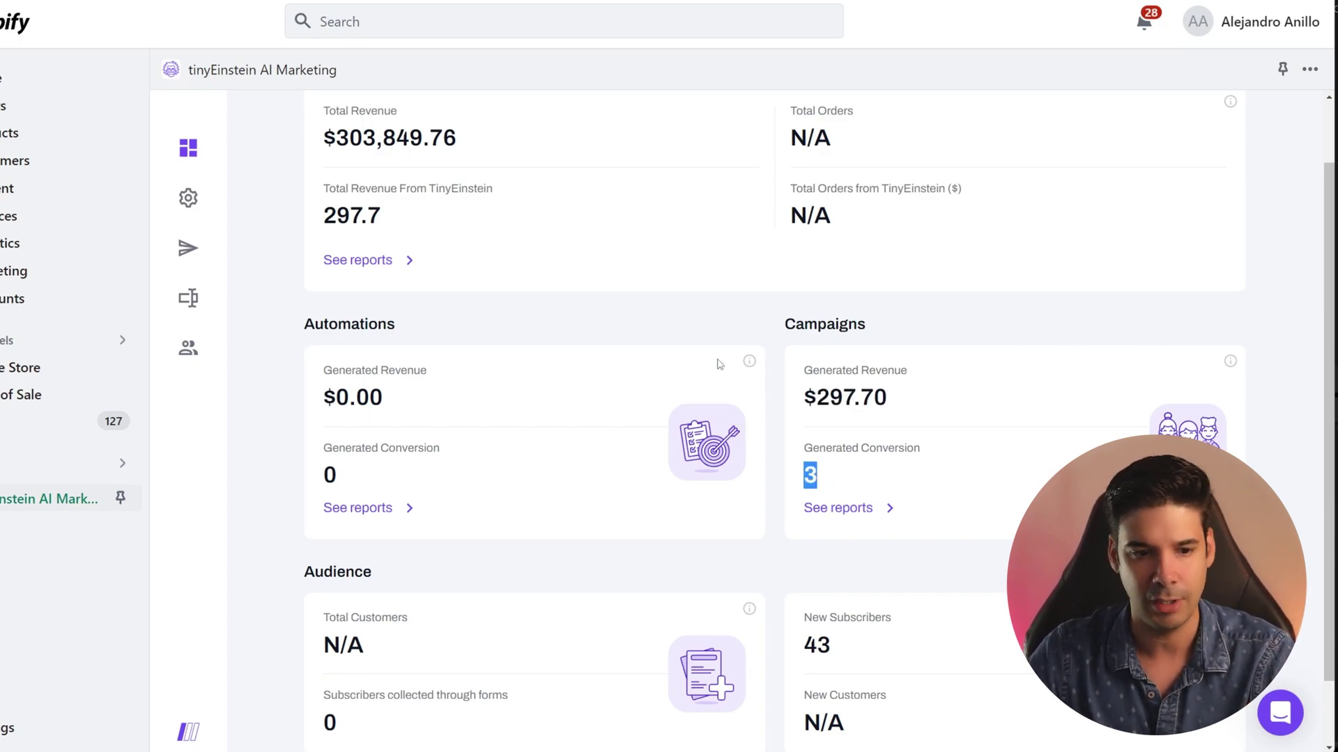
scroll(672, 394, "down", 1)
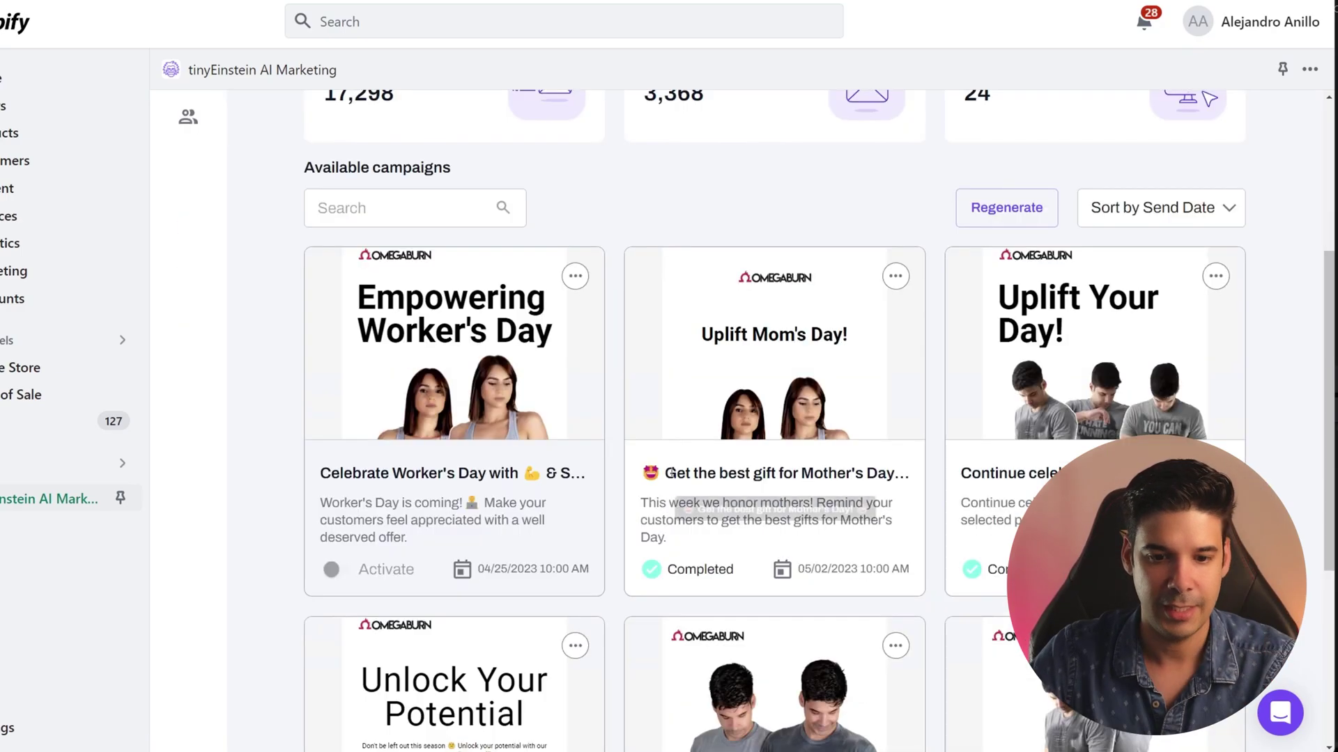
left_click_drag(665, 473, 851, 473)
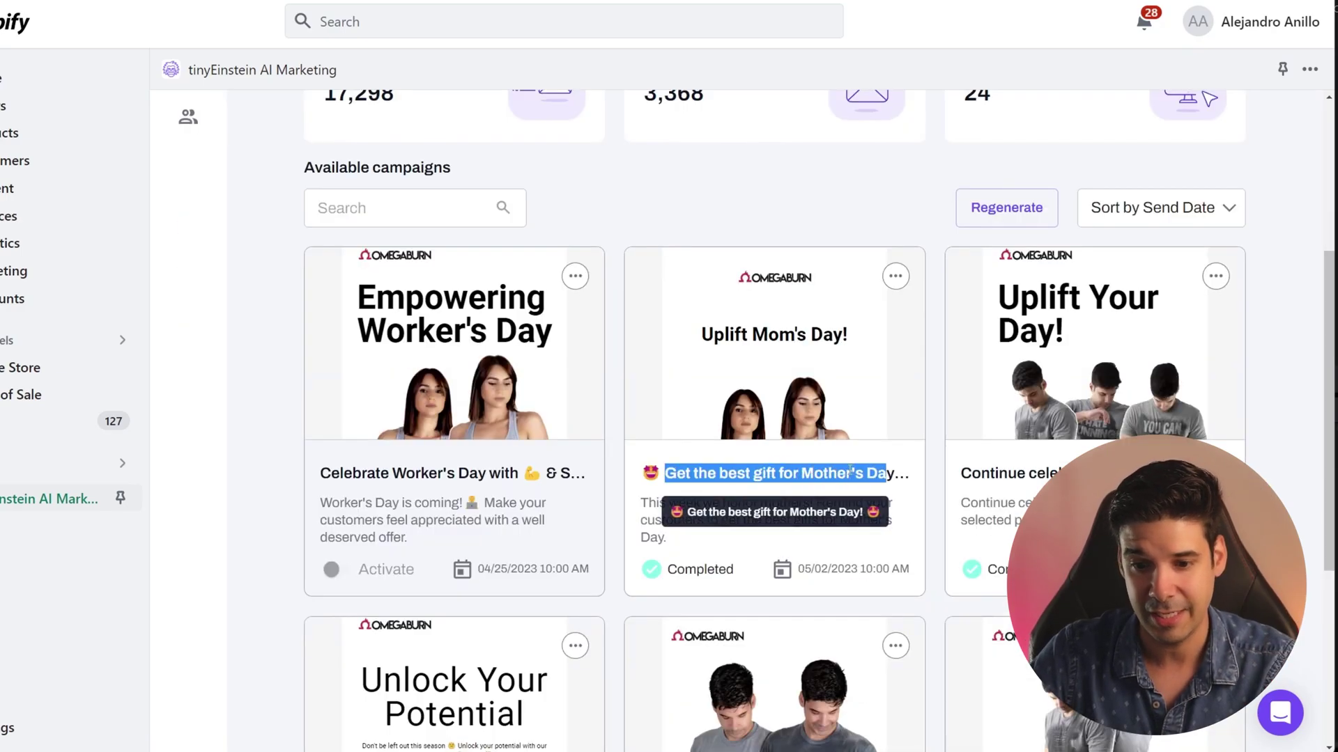
left_click(822, 567)
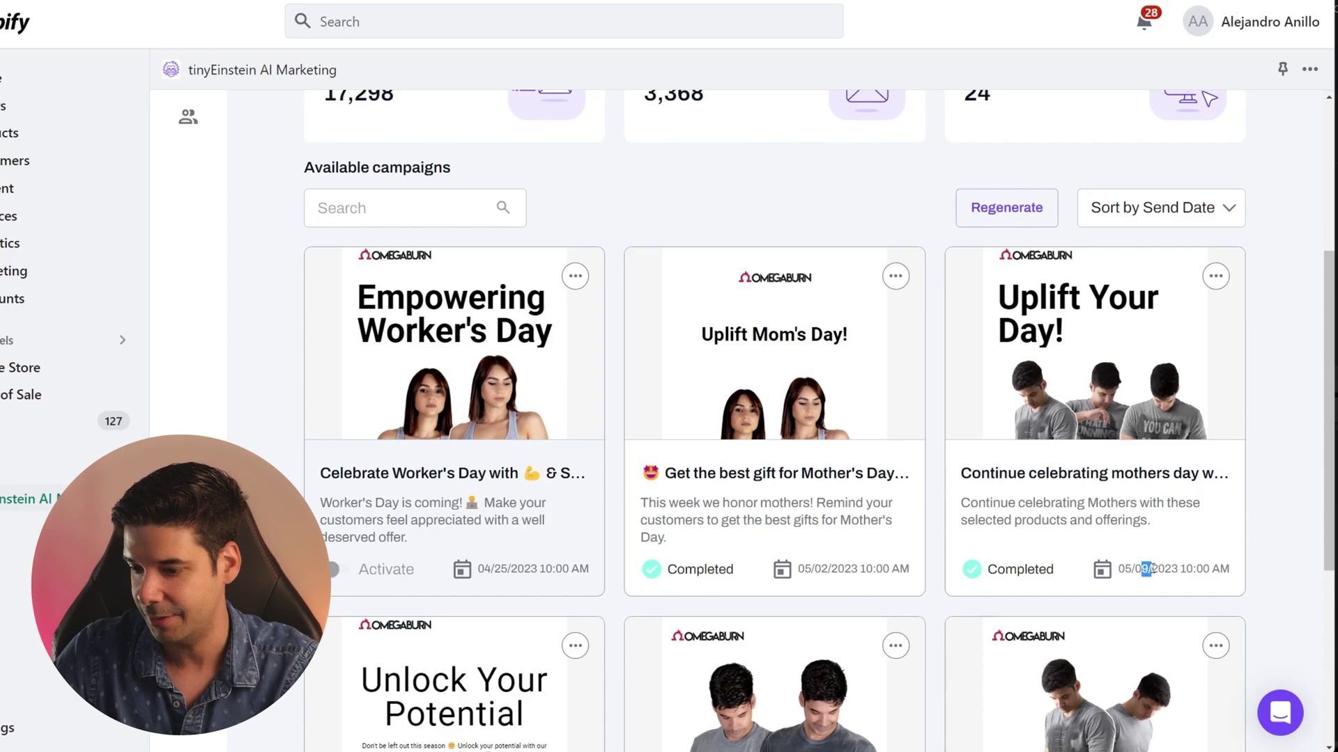
scroll(1046, 479, "down", 1)
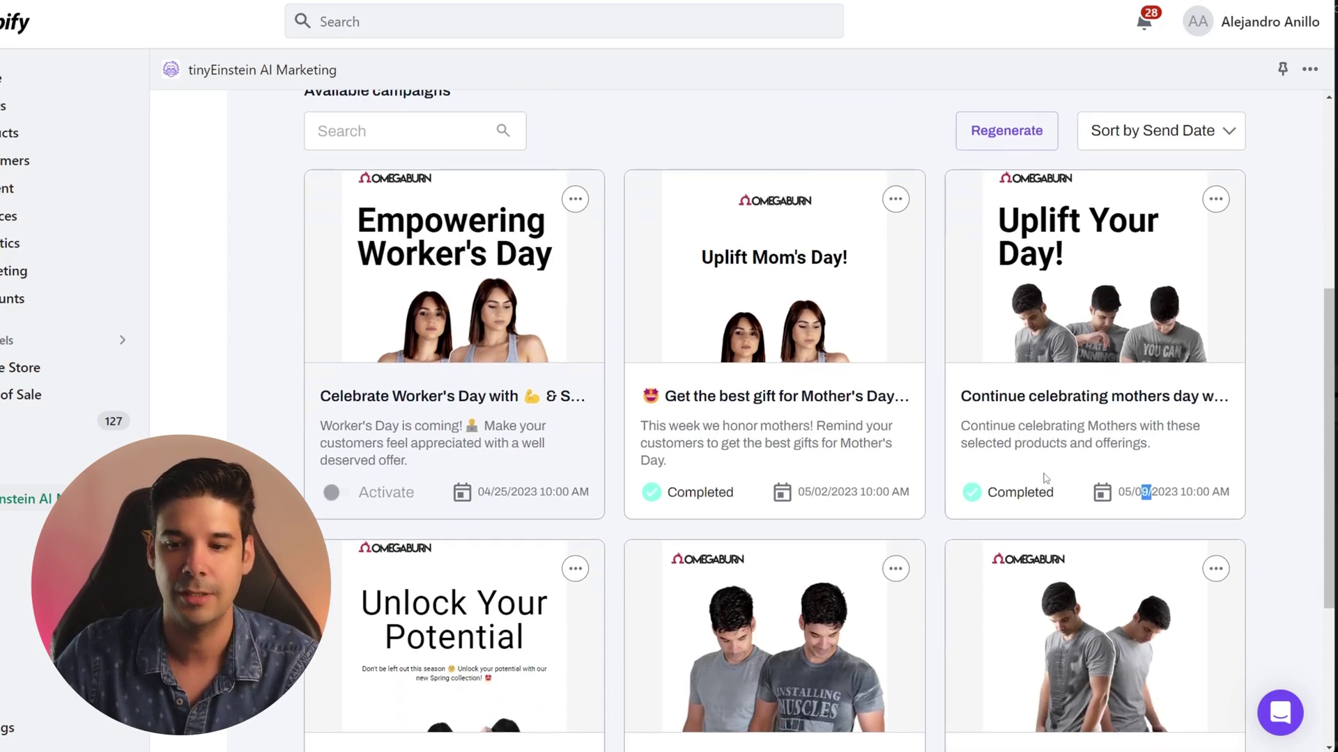
scroll(1045, 479, "down", 3)
left_click(496, 641)
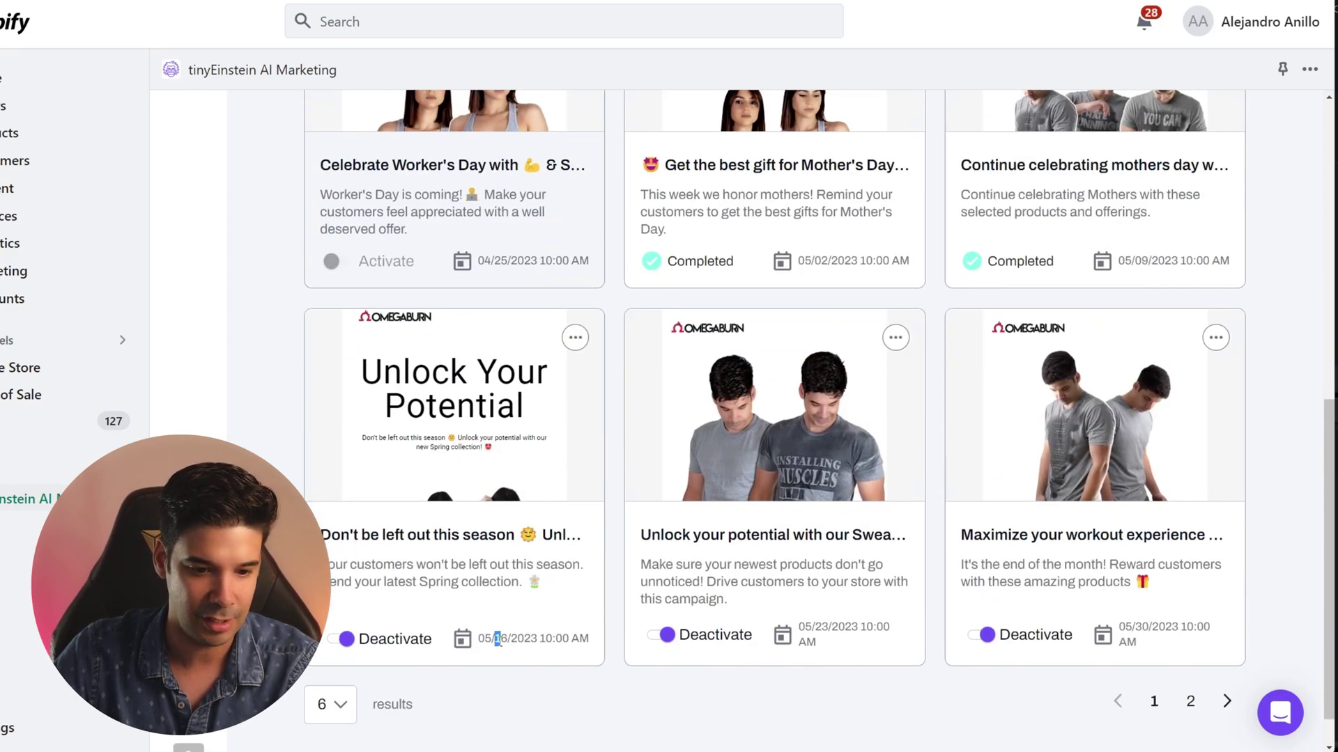
scroll(530, 607, "up", 2)
scroll(548, 570, "up", 2)
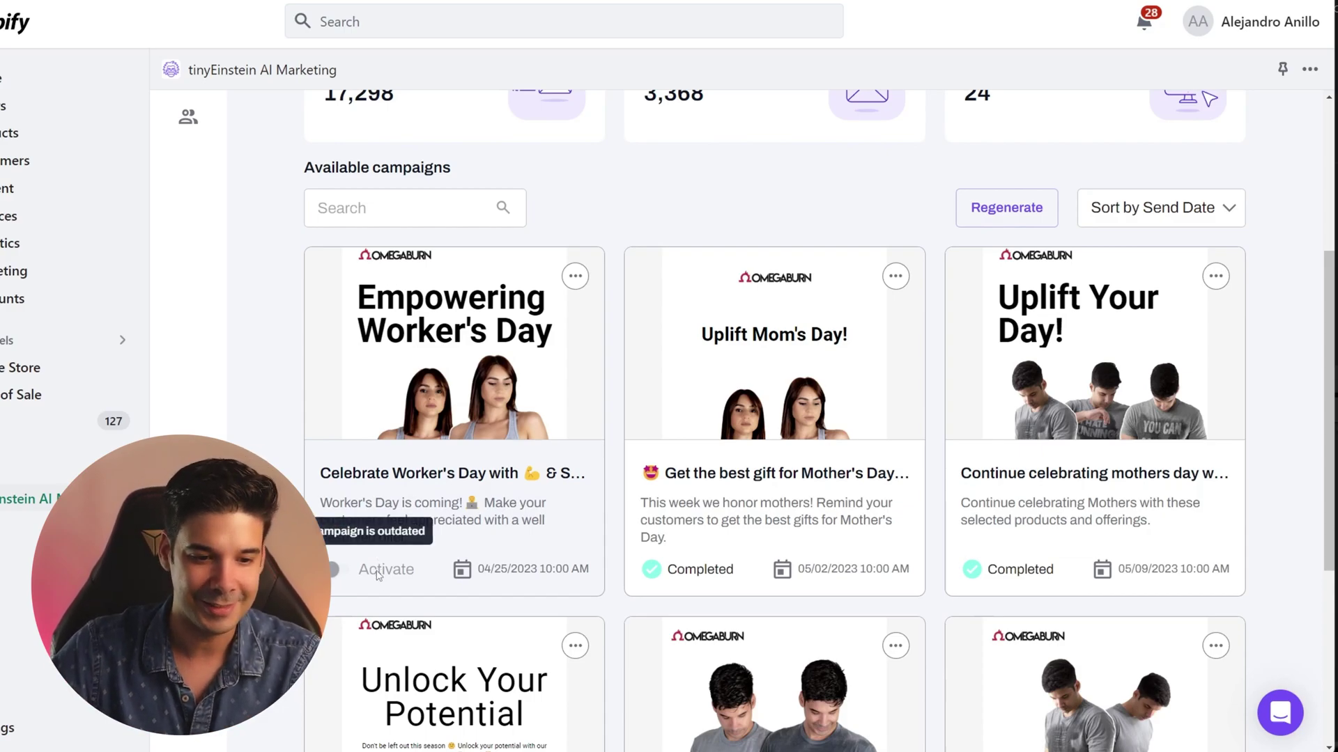
scroll(371, 568, "down", 1)
scroll(372, 568, "down", 2)
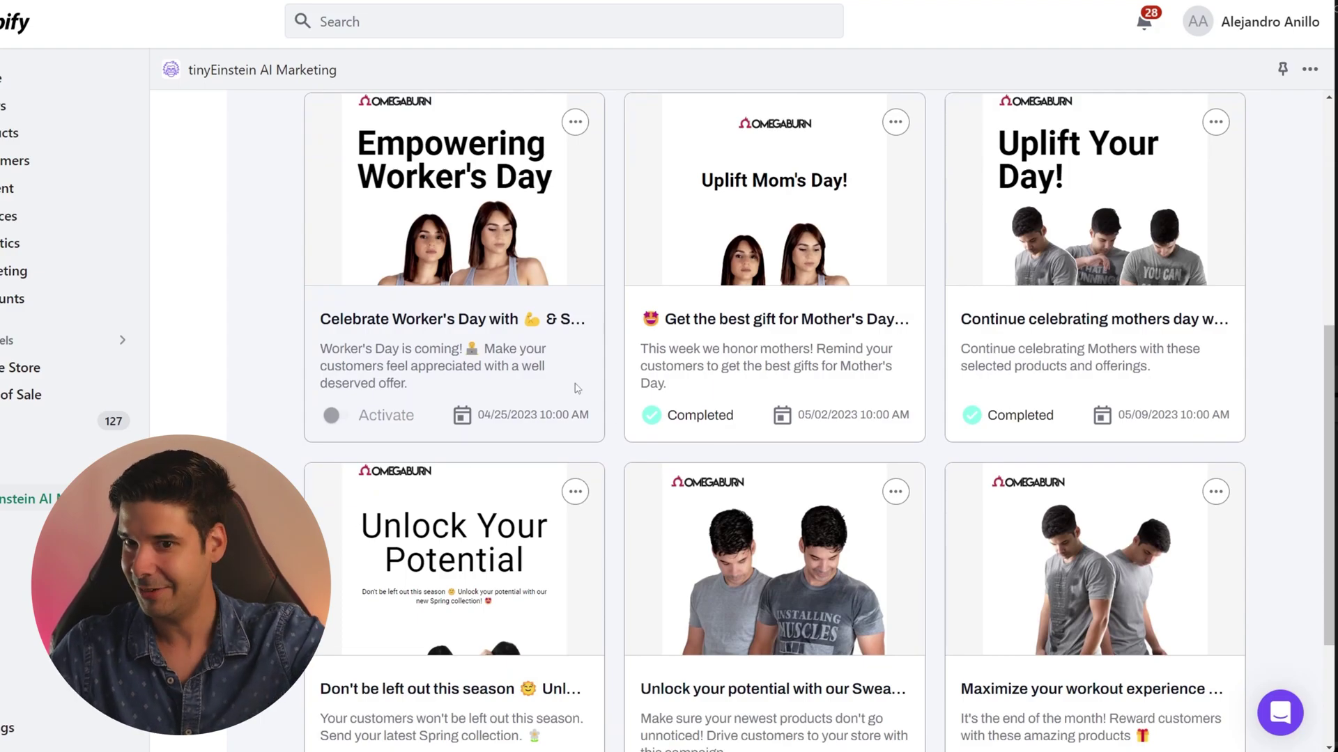
scroll(596, 385, "down", 3)
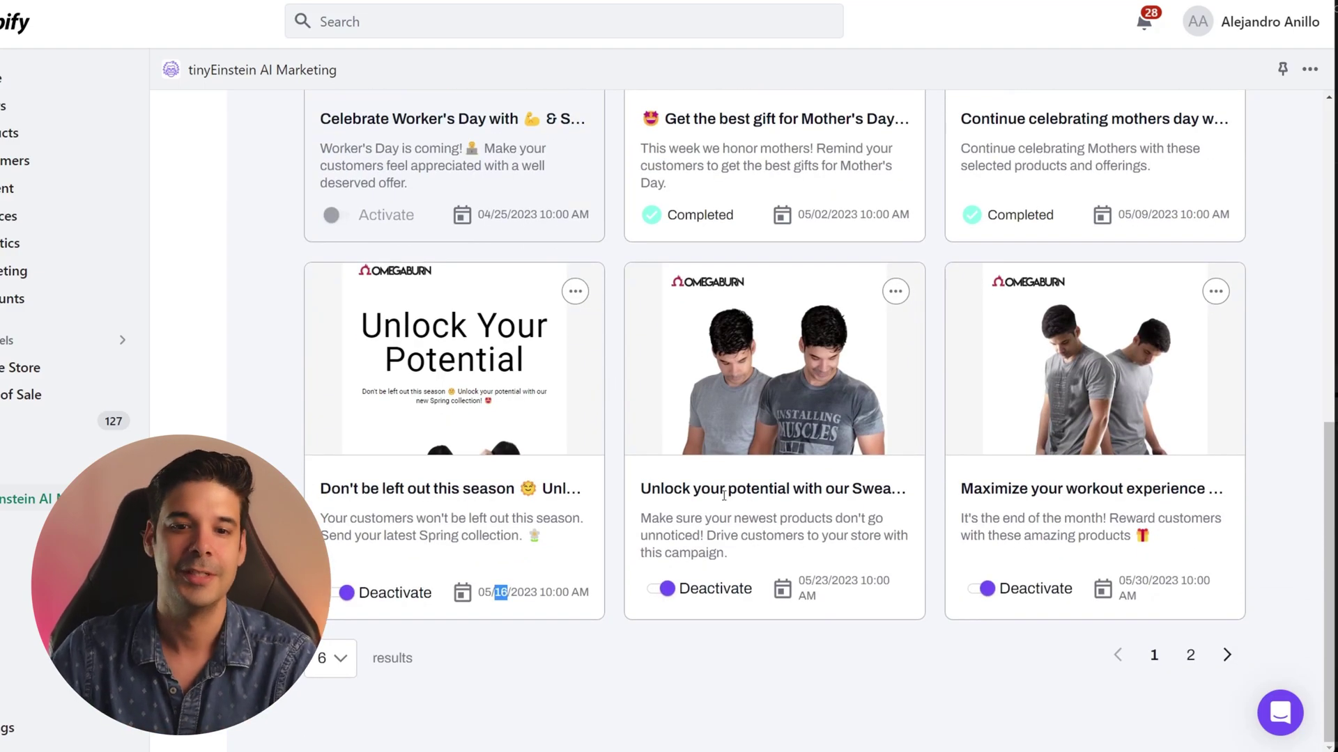
scroll(723, 495, "up", 1)
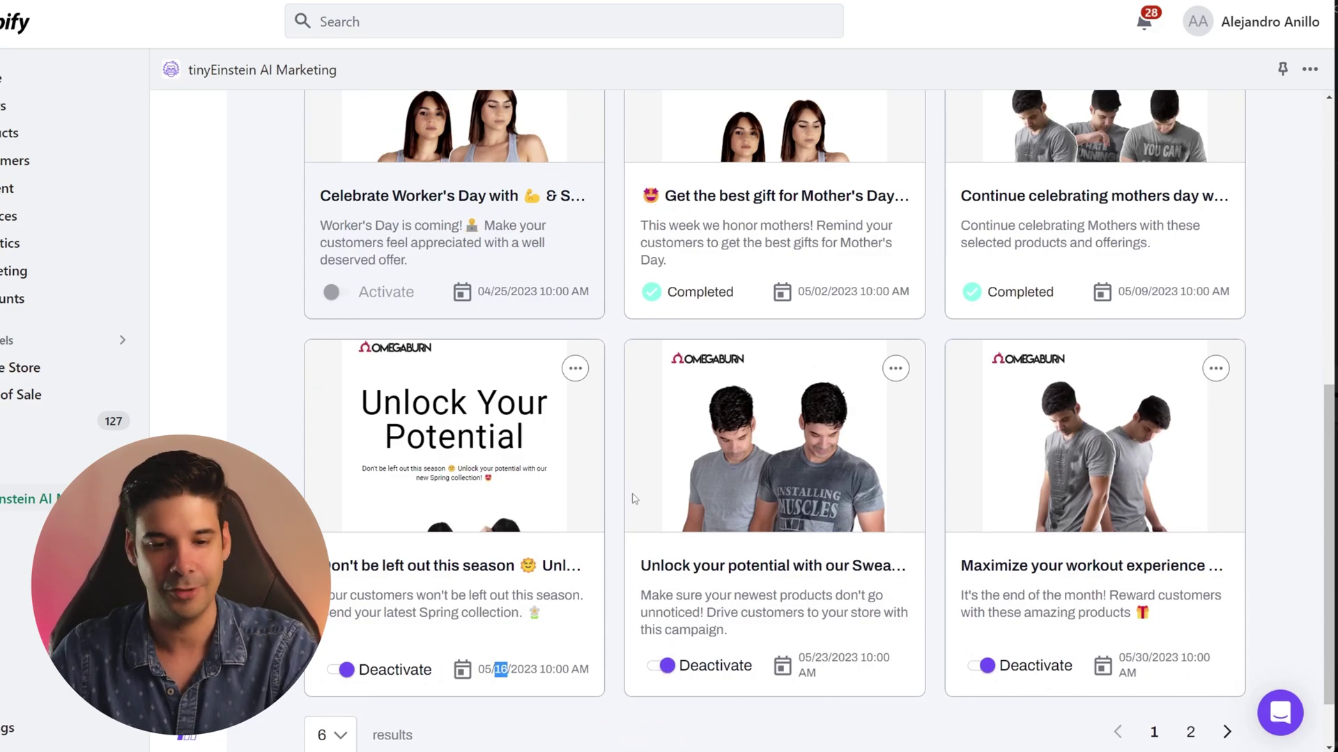
scroll(634, 499, "up", 10)
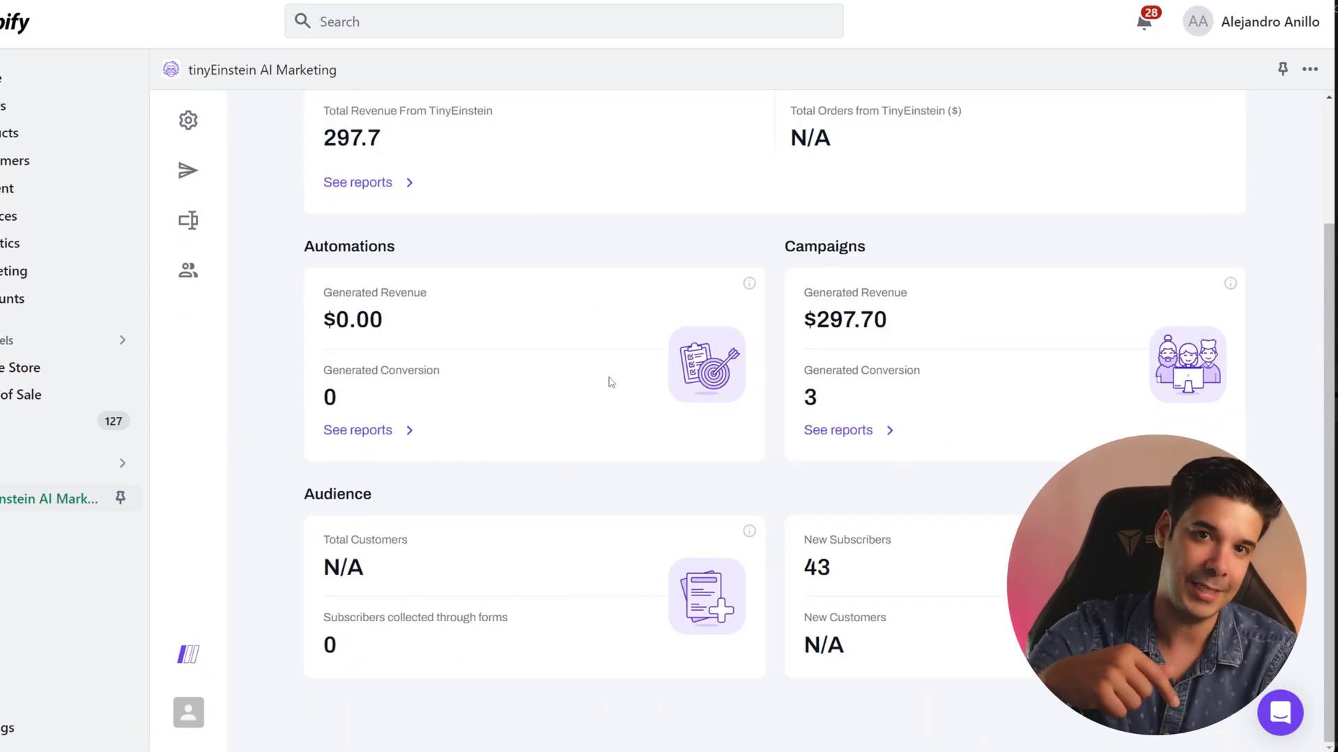